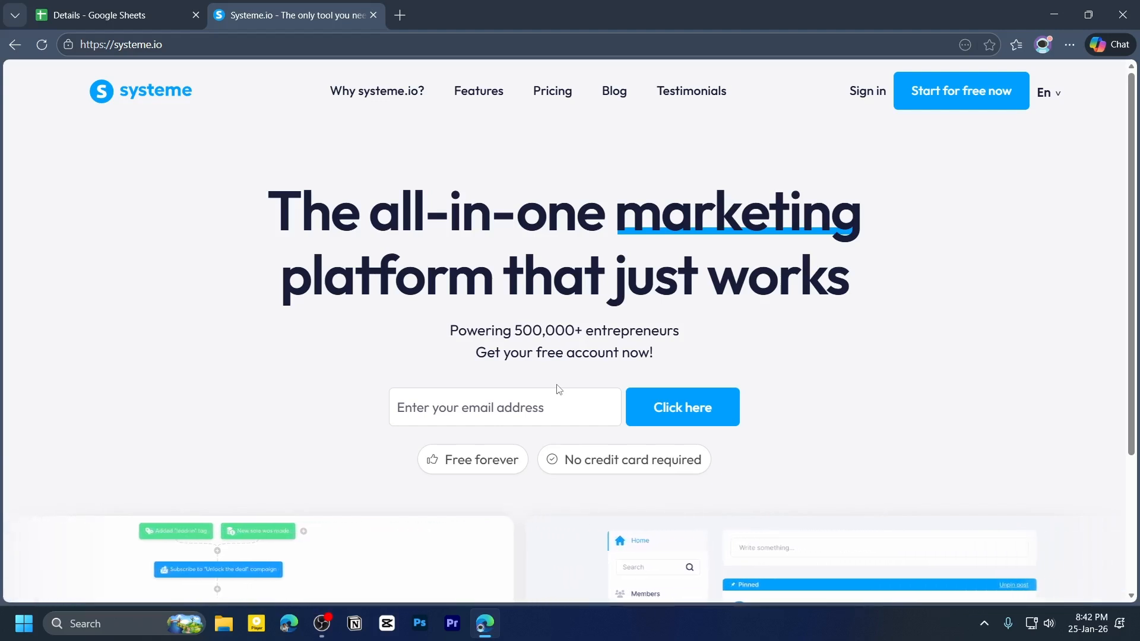
{"action": "left_click", "coordinate": [191, 45]}
{"action": "left_click", "coordinate": [194, 142]}
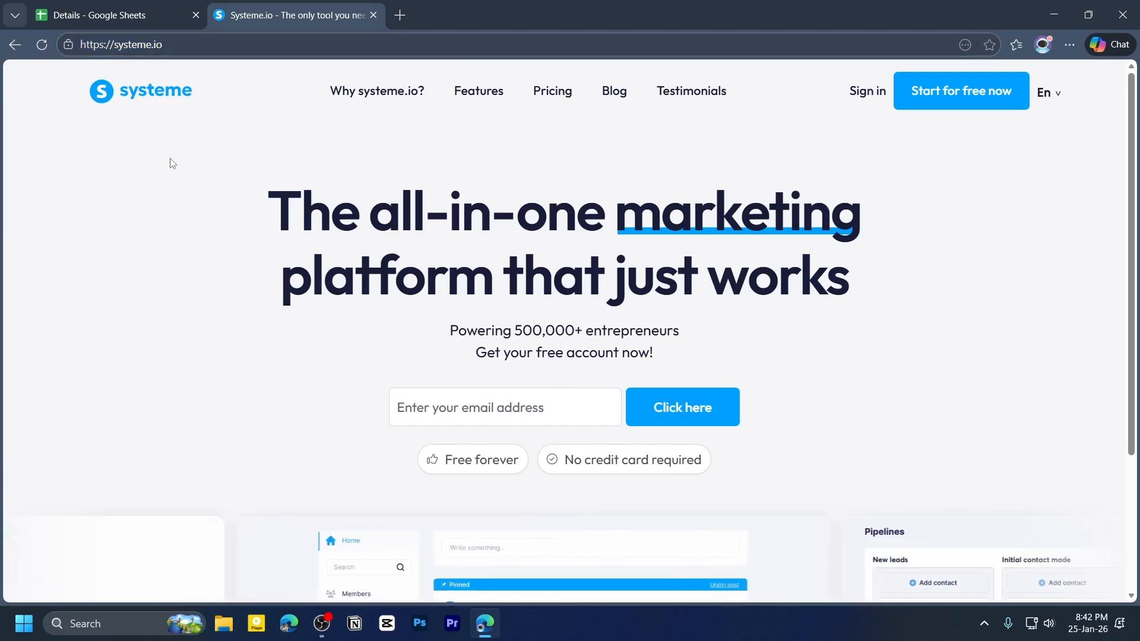
{"action": "scroll", "coordinate": [364, 321], "scroll_direction": "down", "scroll_amount": 3}
{"action": "scroll", "coordinate": [380, 297], "scroll_direction": "up", "scroll_amount": 3}
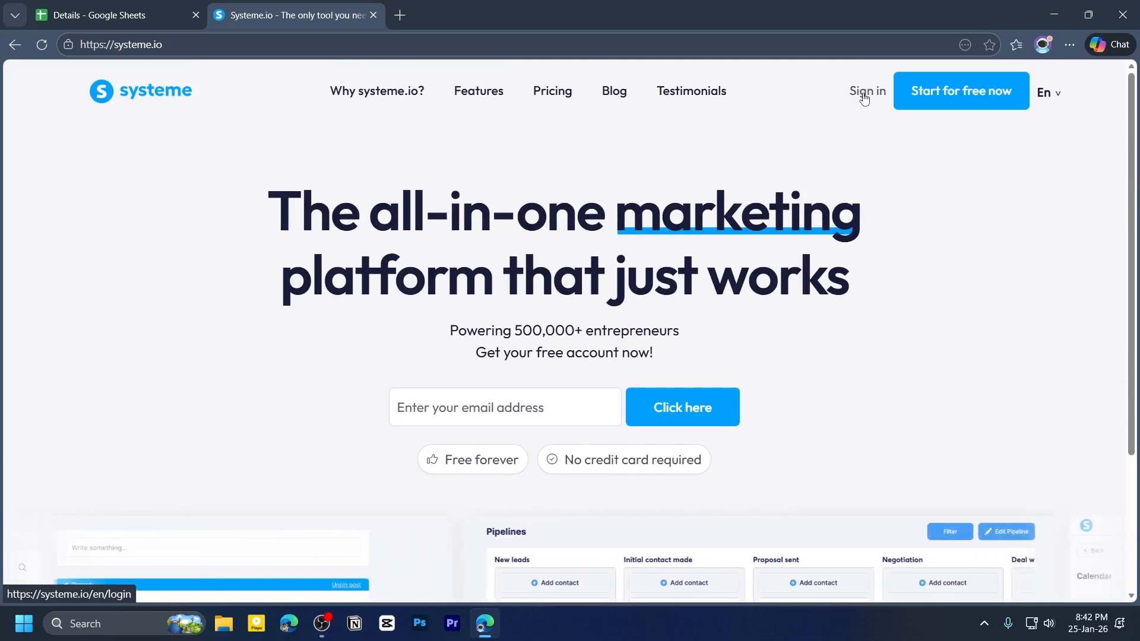
- Start a free account using the e-mail address in the sign-up dialog
{"action": "left_click", "coordinate": [962, 101]}
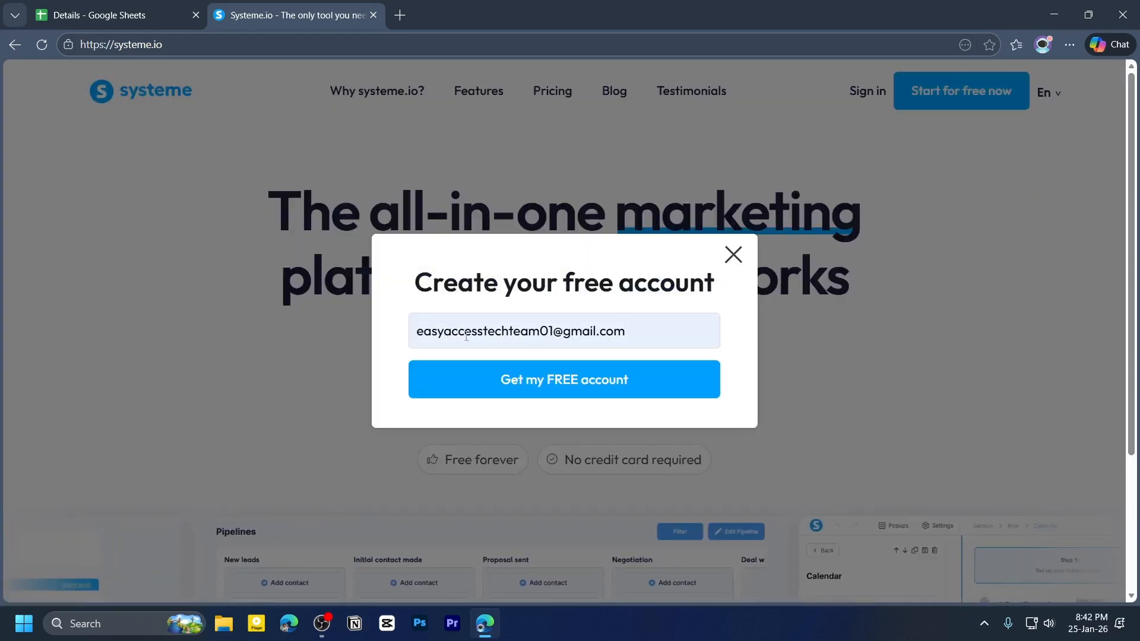
{"action": "left_click", "coordinate": [555, 381]}
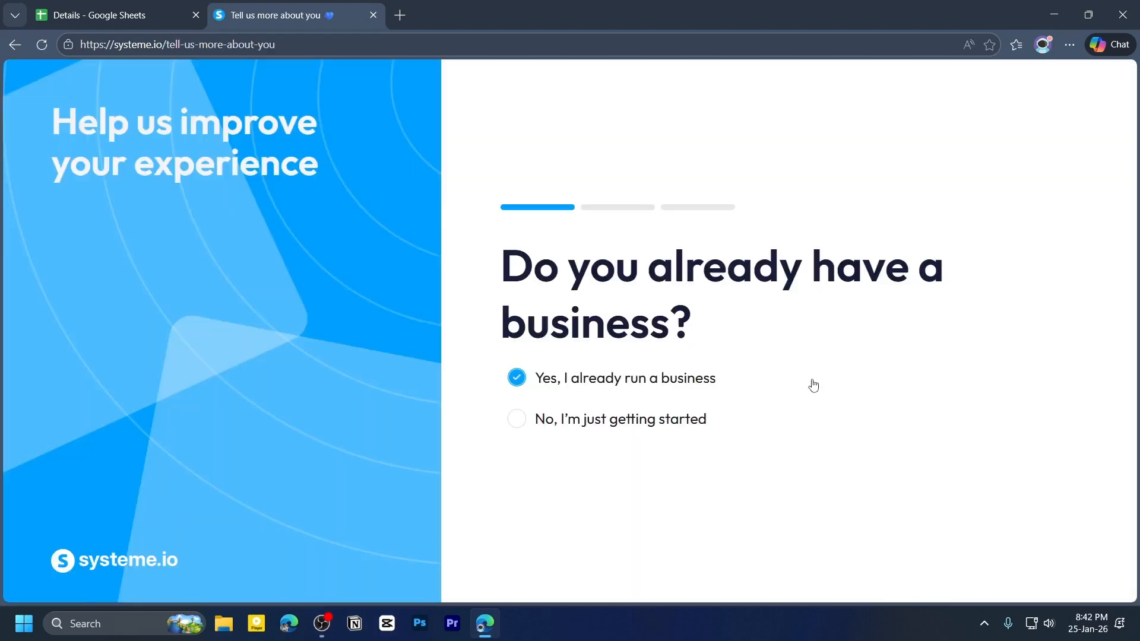
- Complete the onboarding survey: already run a business, more than $1,000/year revenue, then submit the e-mail address
{"action": "left_click", "coordinate": [669, 394]}
{"action": "left_click", "coordinate": [566, 394]}
{"action": "left_click", "coordinate": [526, 420]}
{"action": "left_click", "coordinate": [527, 421]}
{"action": "left_click", "coordinate": [525, 389]}
{"action": "left_click", "coordinate": [599, 387]}
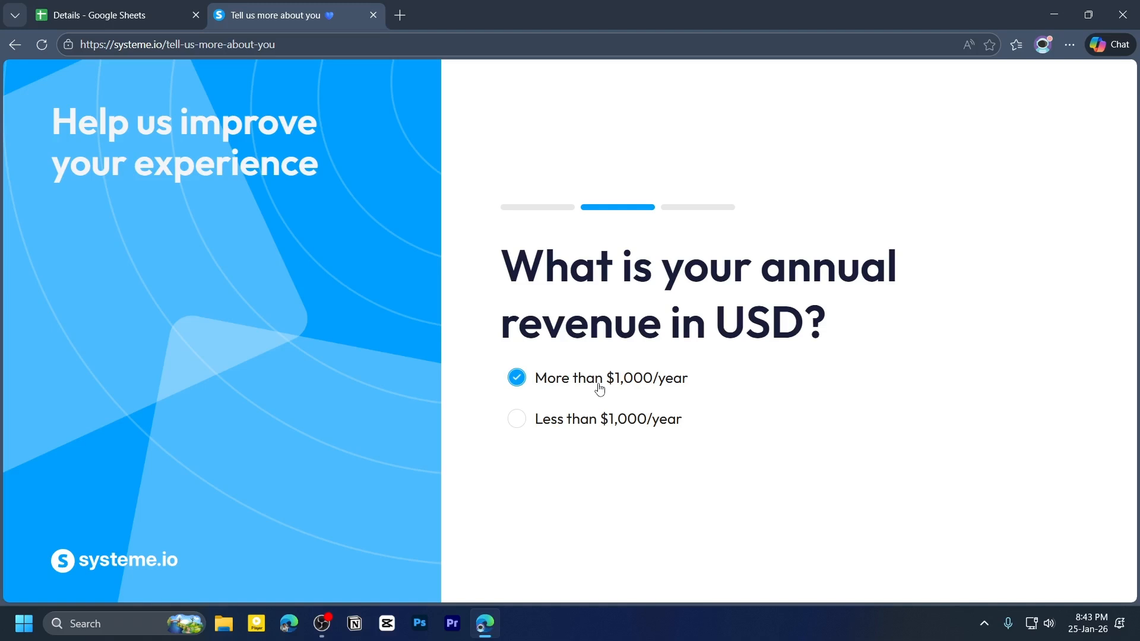
{"action": "left_click", "coordinate": [580, 420]}
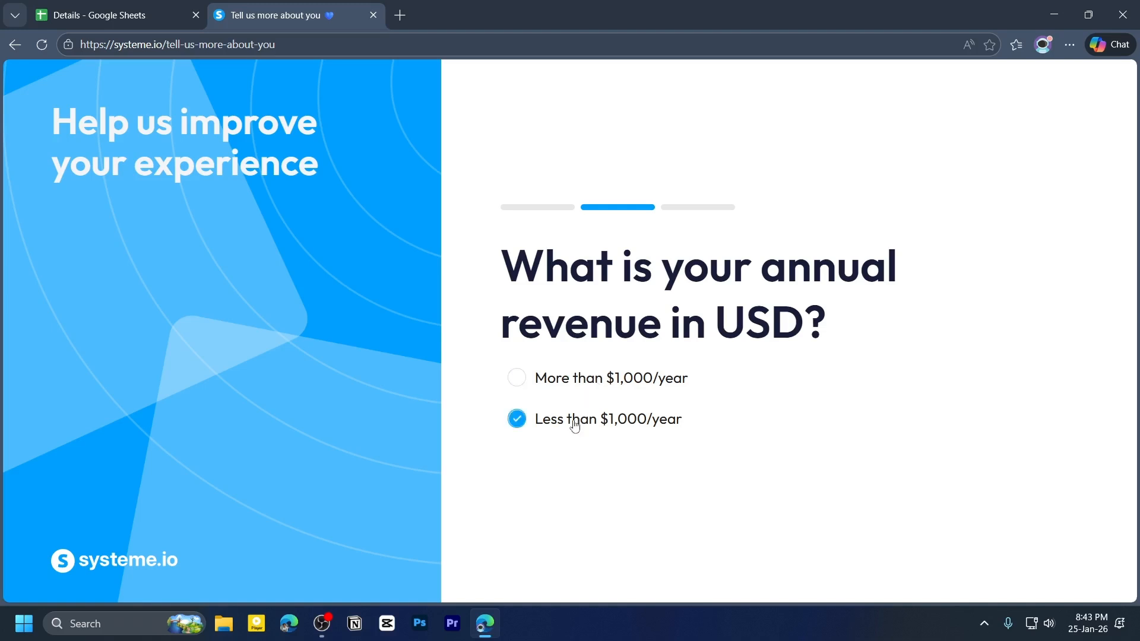
{"action": "left_click", "coordinate": [562, 385]}
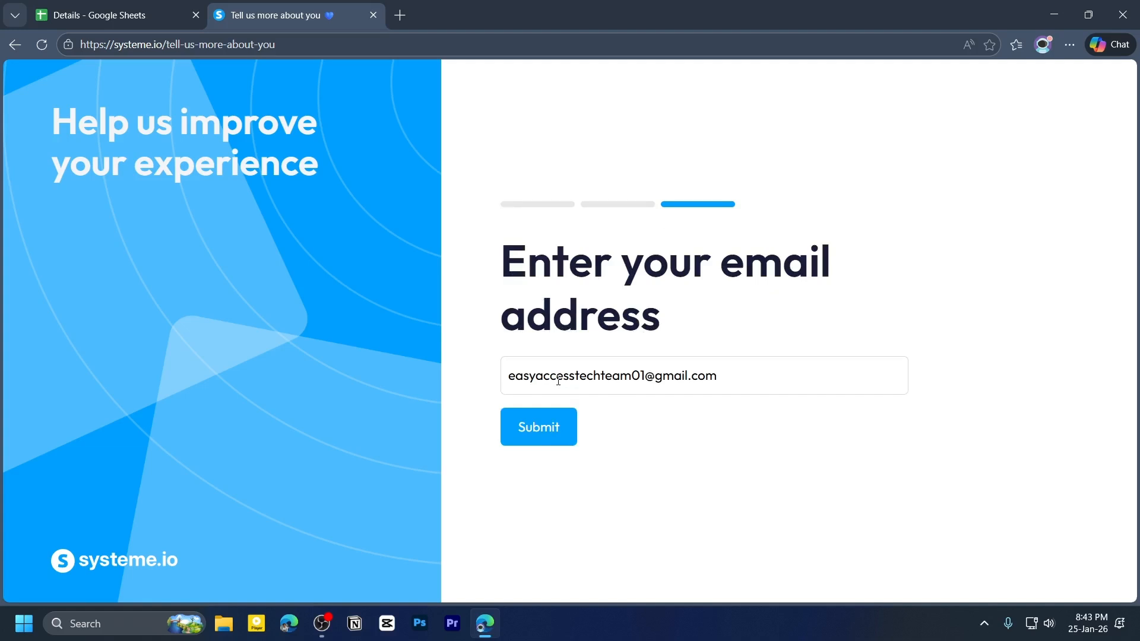
{"action": "left_click", "coordinate": [546, 439]}
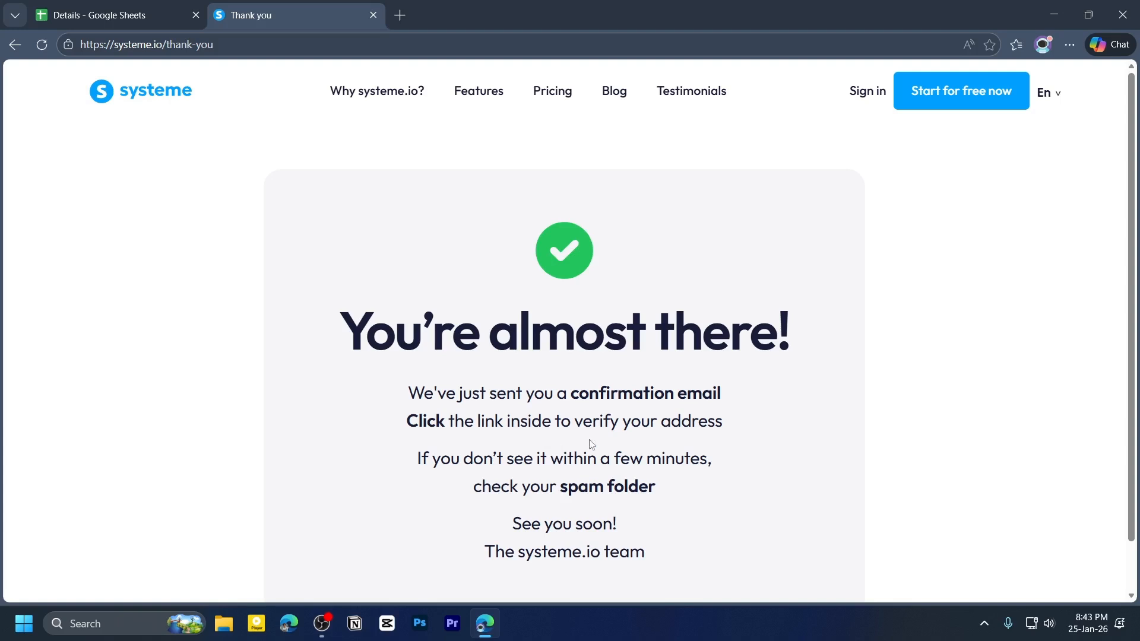
- Sign in to the dashboard and open the Sales funnels list
{"action": "left_click", "coordinate": [868, 101]}
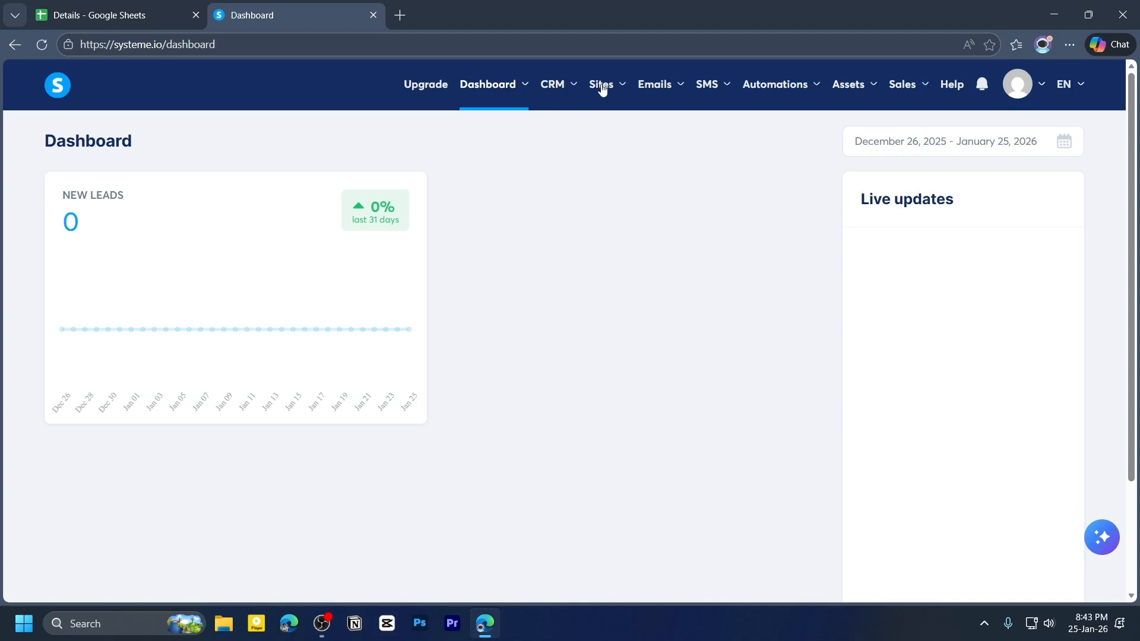
{"action": "mouse_move", "coordinate": [602, 88]}
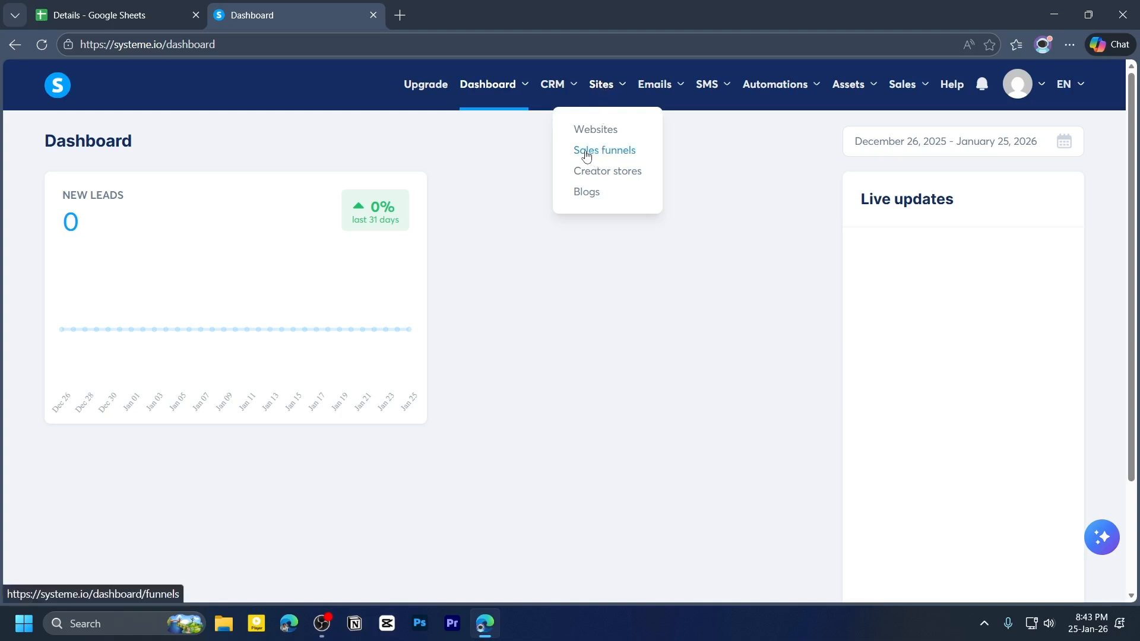
{"action": "left_click", "coordinate": [617, 156]}
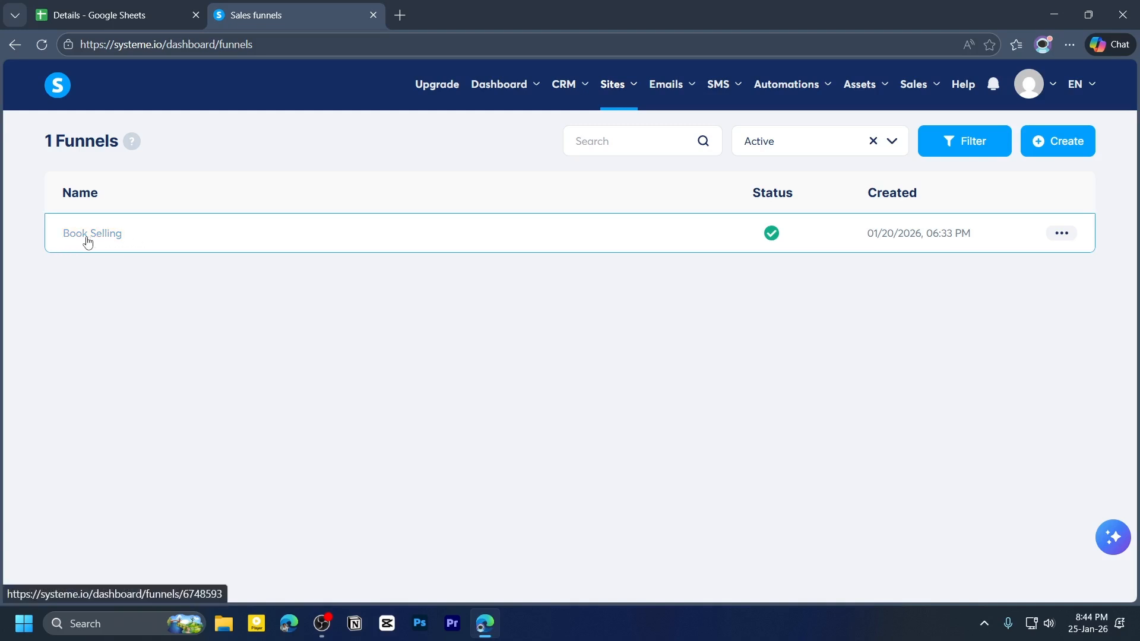
- Delete the existing Book Selling funnel and confirm the removal
{"action": "left_click", "coordinate": [1060, 234]}
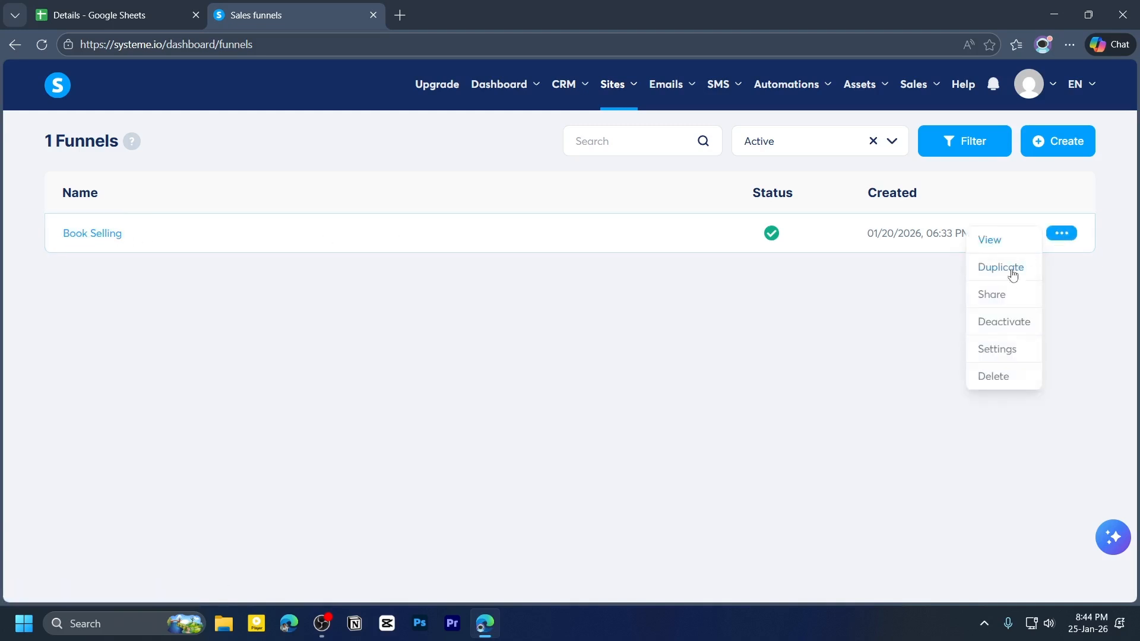
{"action": "left_click", "coordinate": [995, 378]}
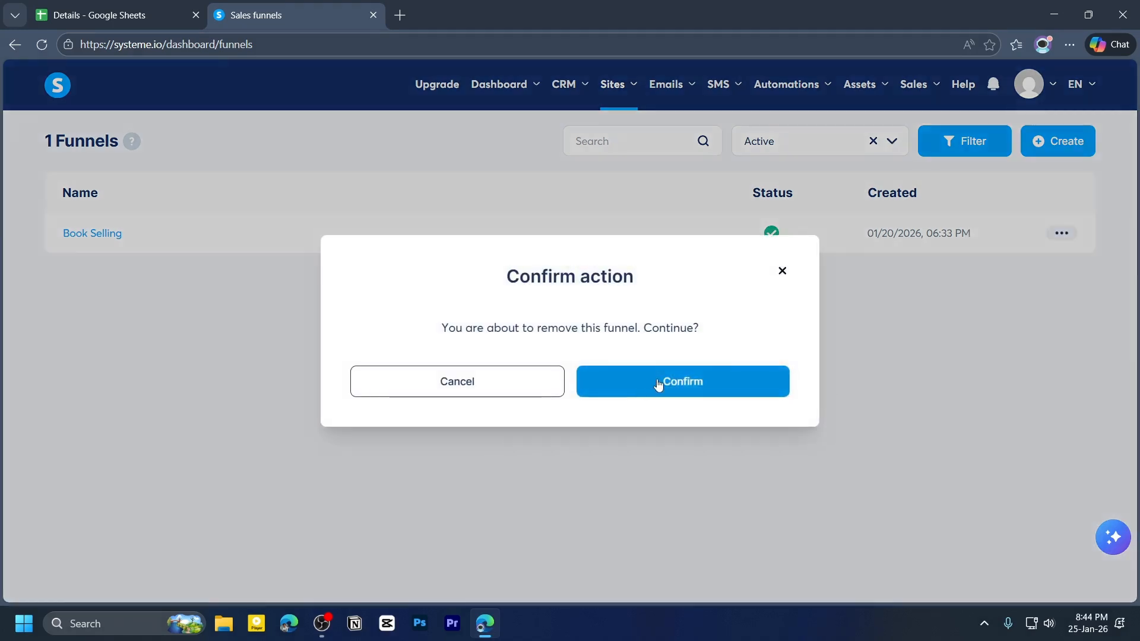
{"action": "left_click", "coordinate": [659, 383]}
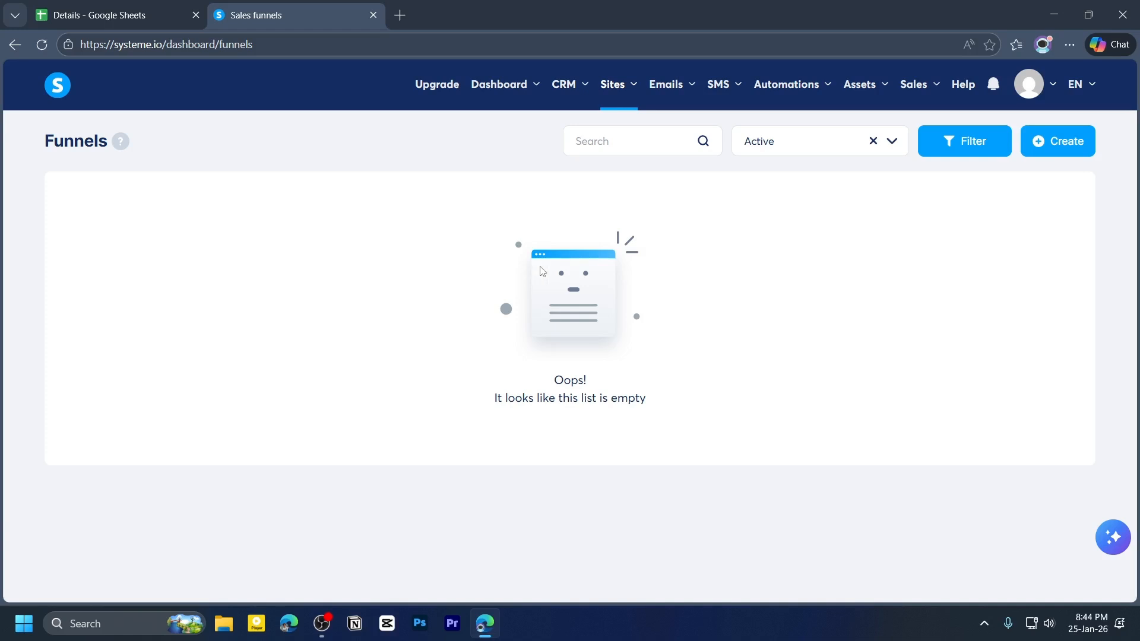
- Start creating a new funnel named Book Sale on the easyaccesstech.systeme.io domain
{"action": "left_click", "coordinate": [1072, 147]}
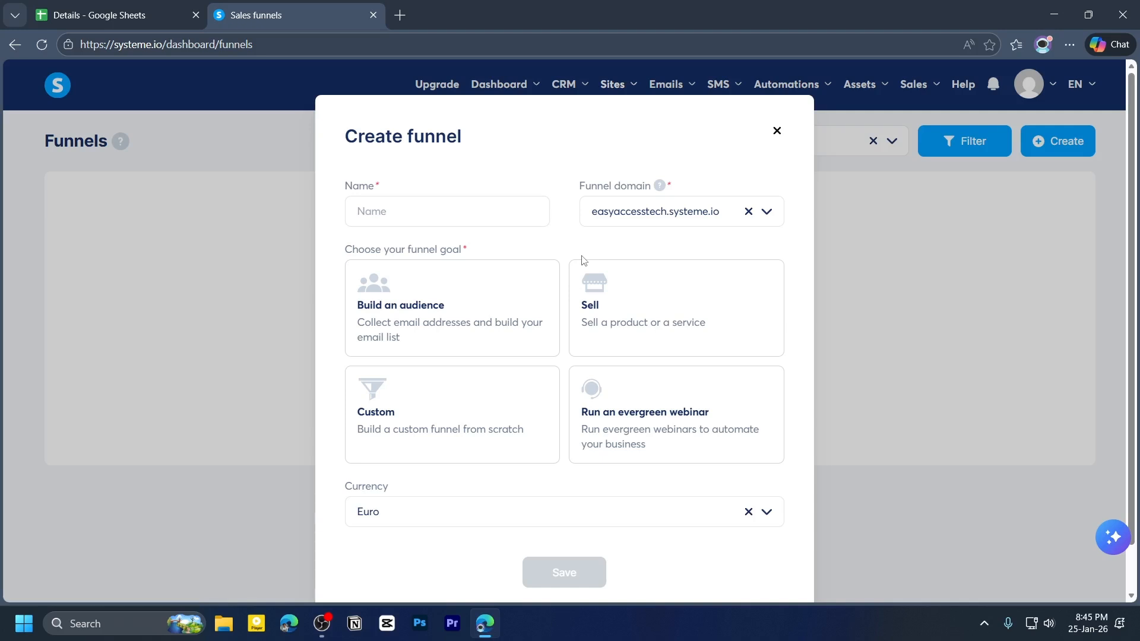
{"action": "left_click", "coordinate": [439, 215]}
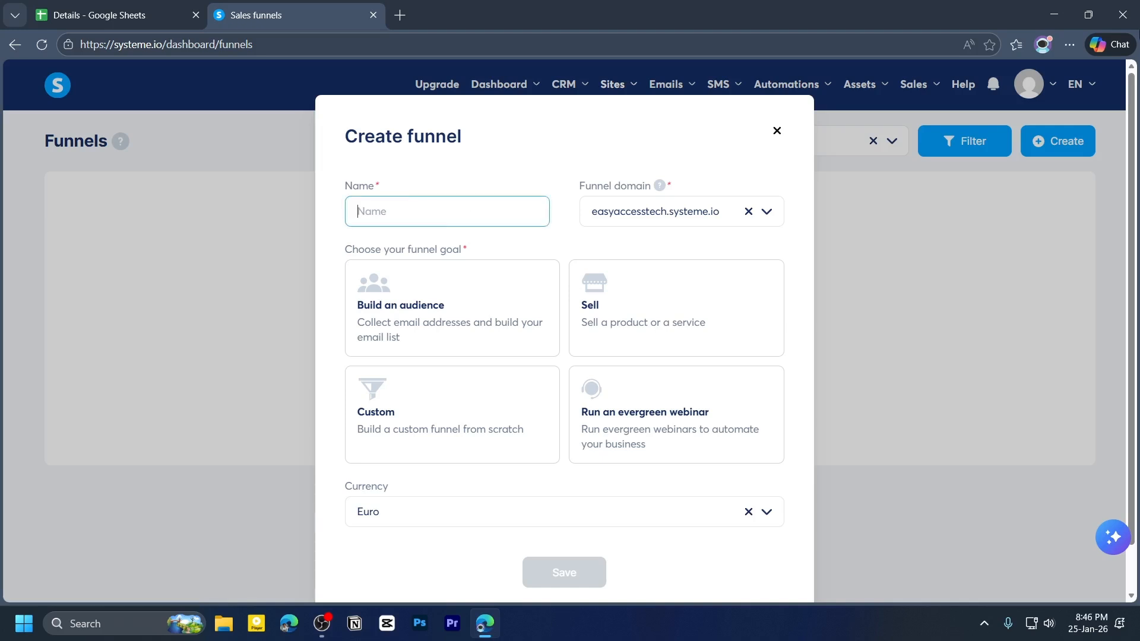
{"action": "type", "text": "Book Sale"}
{"action": "left_click_drag", "start_coordinate": [586, 185], "coordinate": [647, 188]}
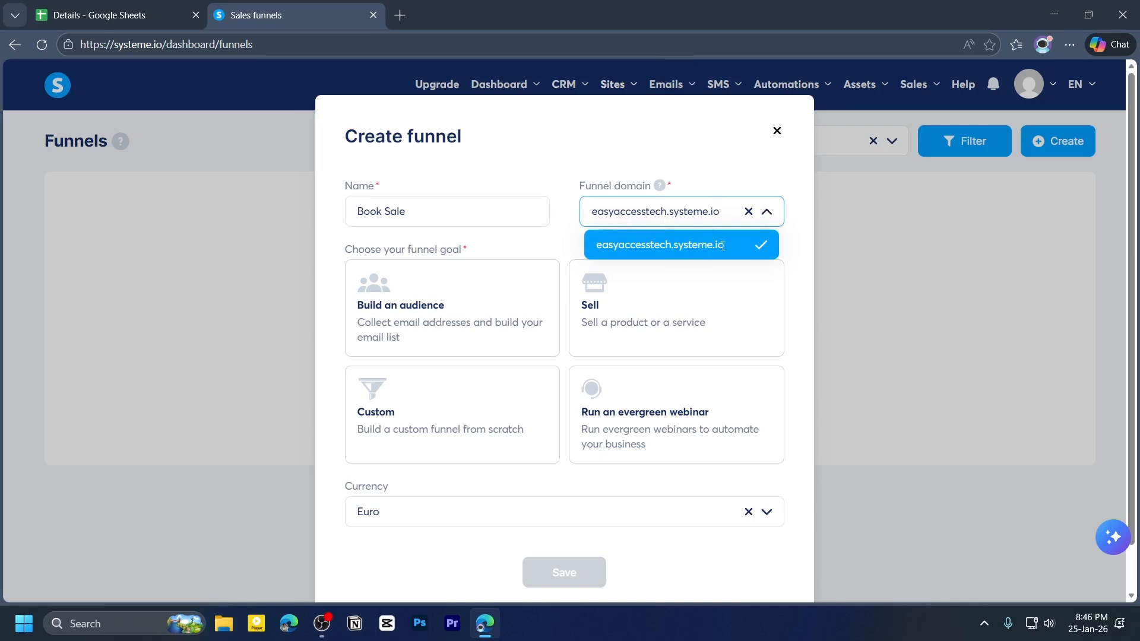
{"action": "left_click", "coordinate": [706, 179]}
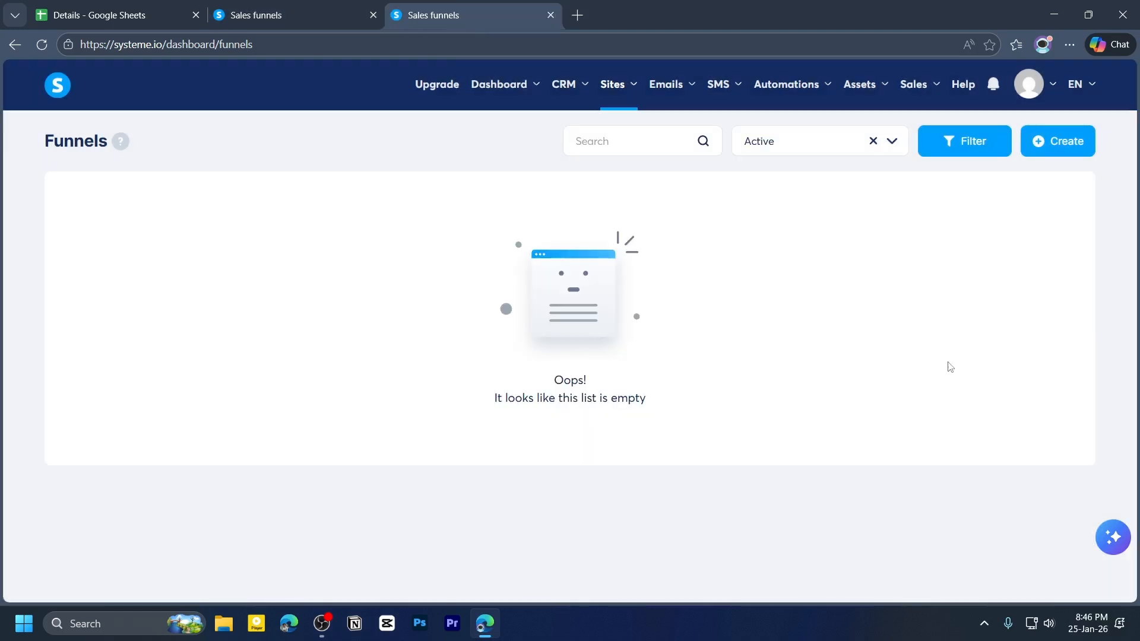
- Open the account's Custom domains settings in the new tab
{"action": "mouse_move", "coordinate": [1030, 91]}
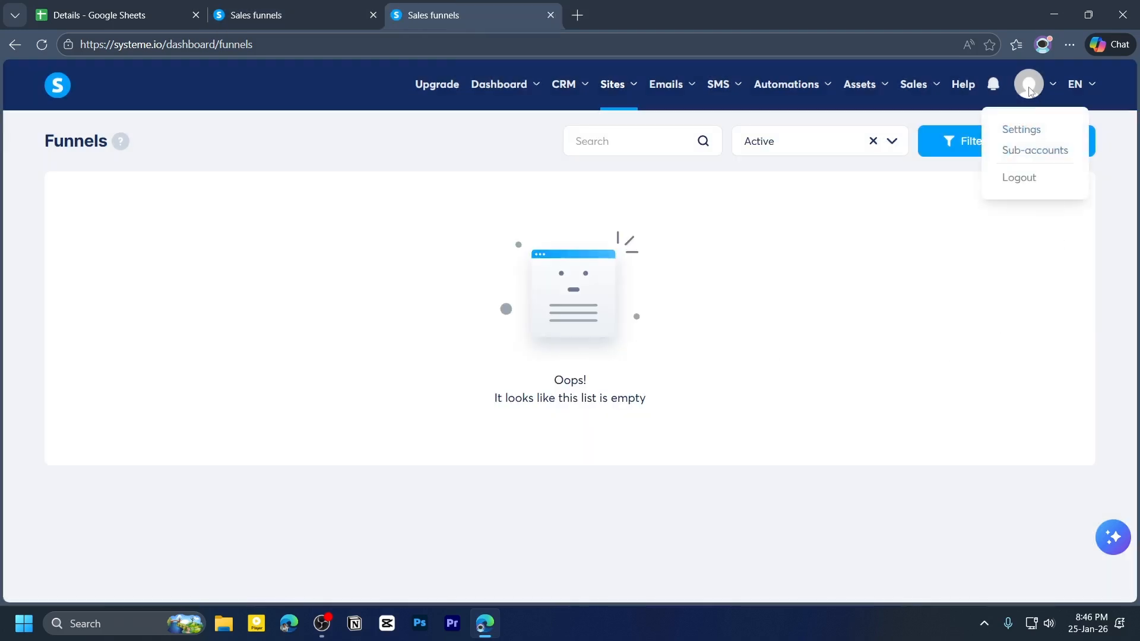
{"action": "left_click", "coordinate": [1033, 136]}
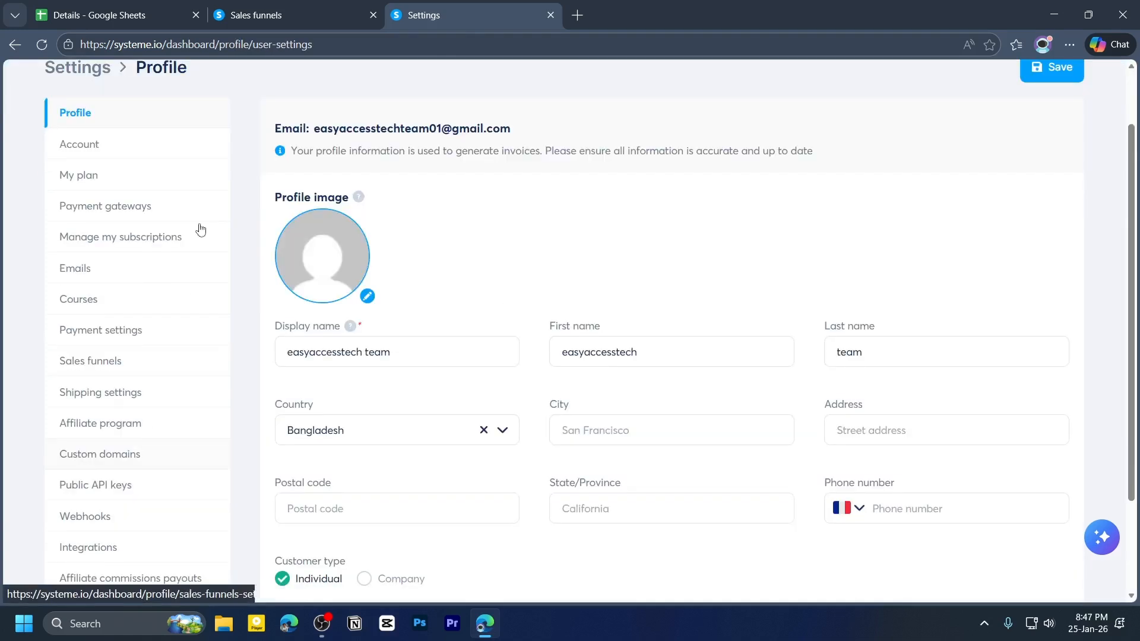
{"action": "left_click", "coordinate": [110, 456]}
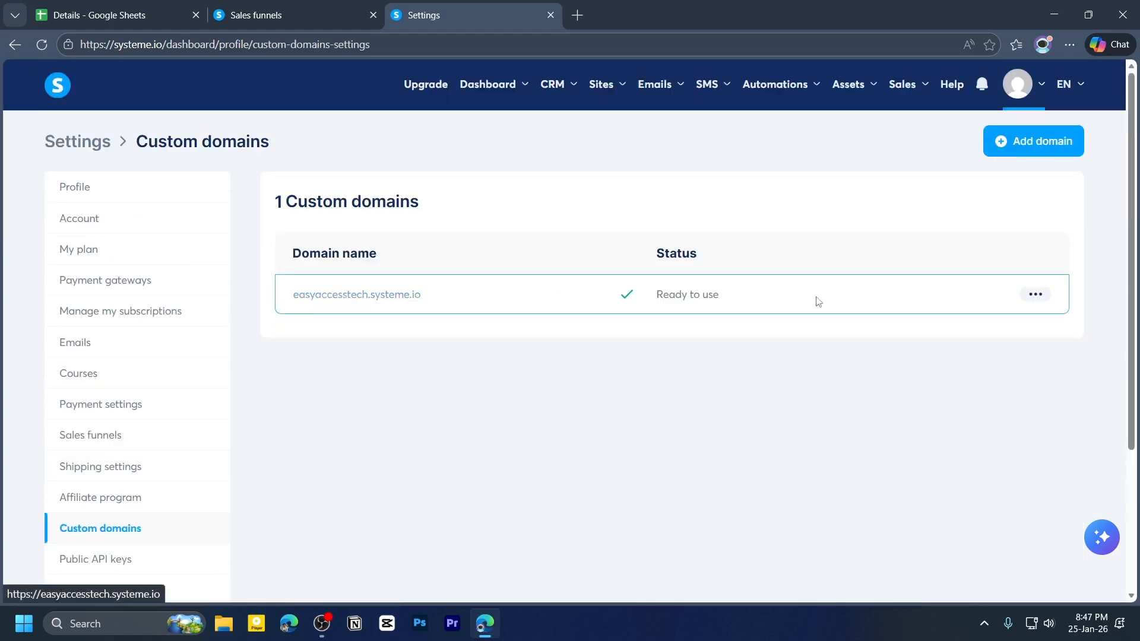
{"action": "left_click", "coordinate": [1035, 297]}
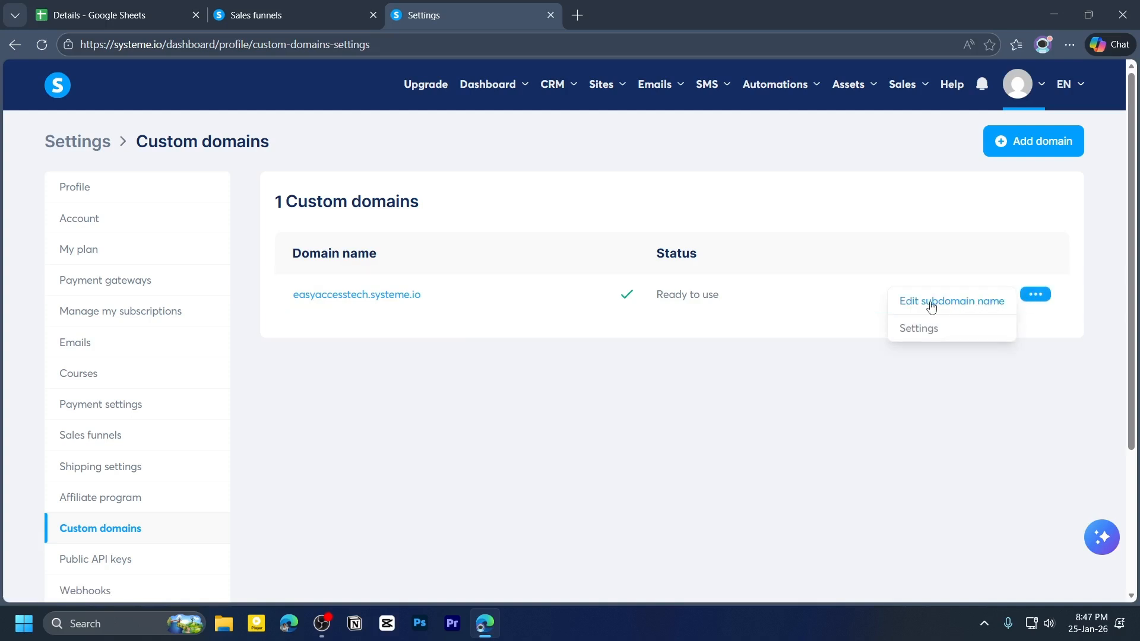
{"action": "left_click", "coordinate": [970, 307]}
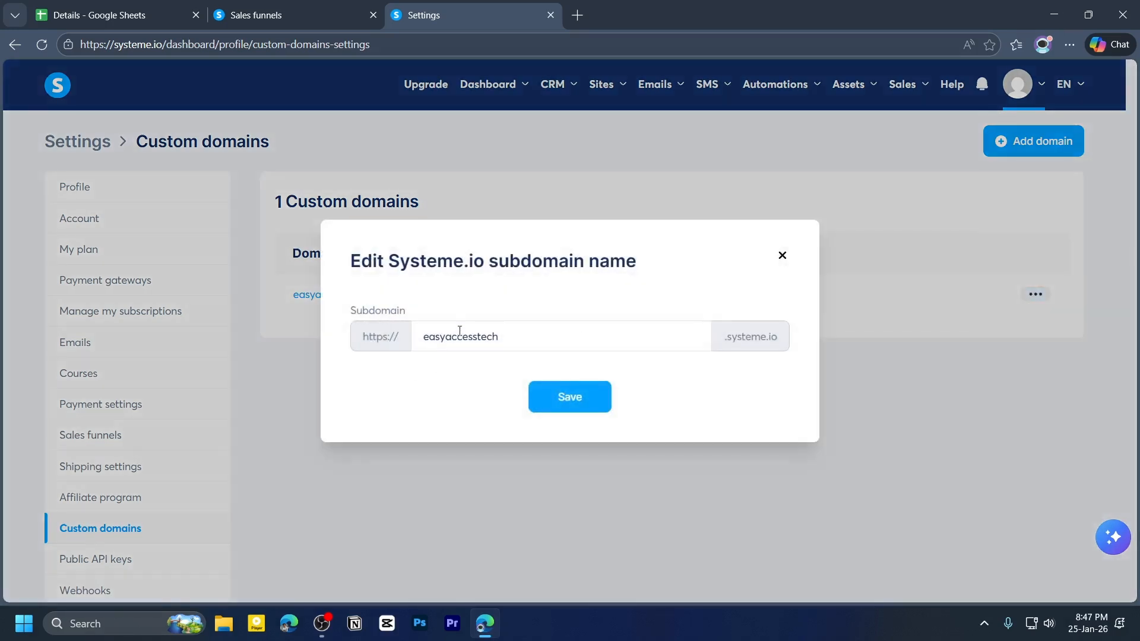
{"action": "left_click_drag", "start_coordinate": [423, 337], "coordinate": [463, 337]}
{"action": "left_click", "coordinate": [458, 337]}
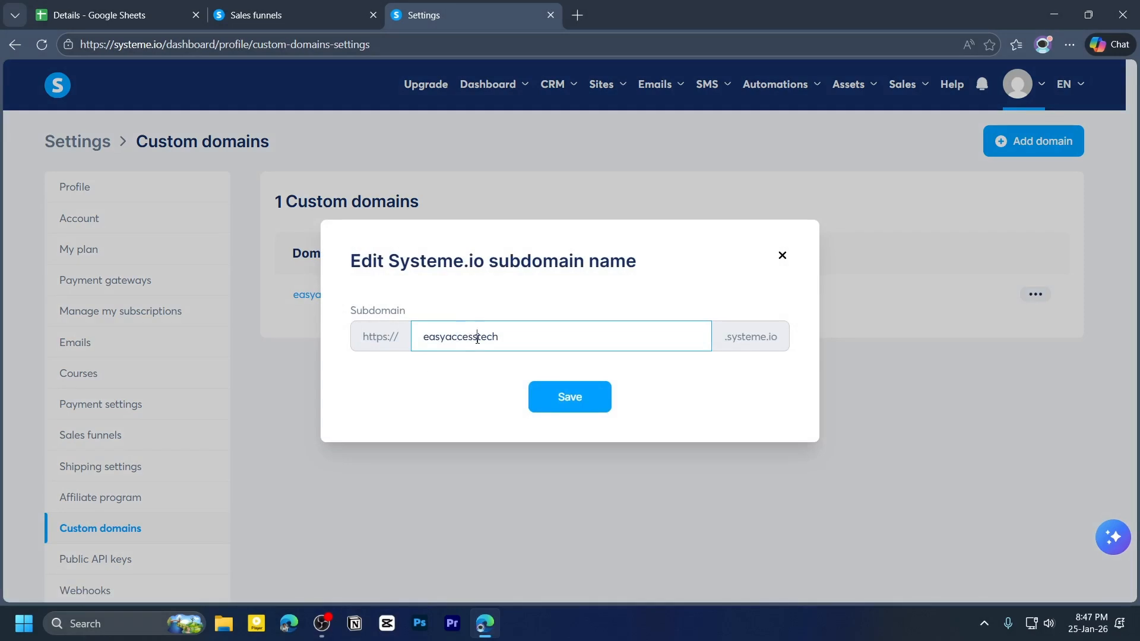
{"action": "left_click", "coordinate": [477, 336]}
{"action": "type", "text": "fg"}
{"action": "left_click", "coordinate": [783, 258]}
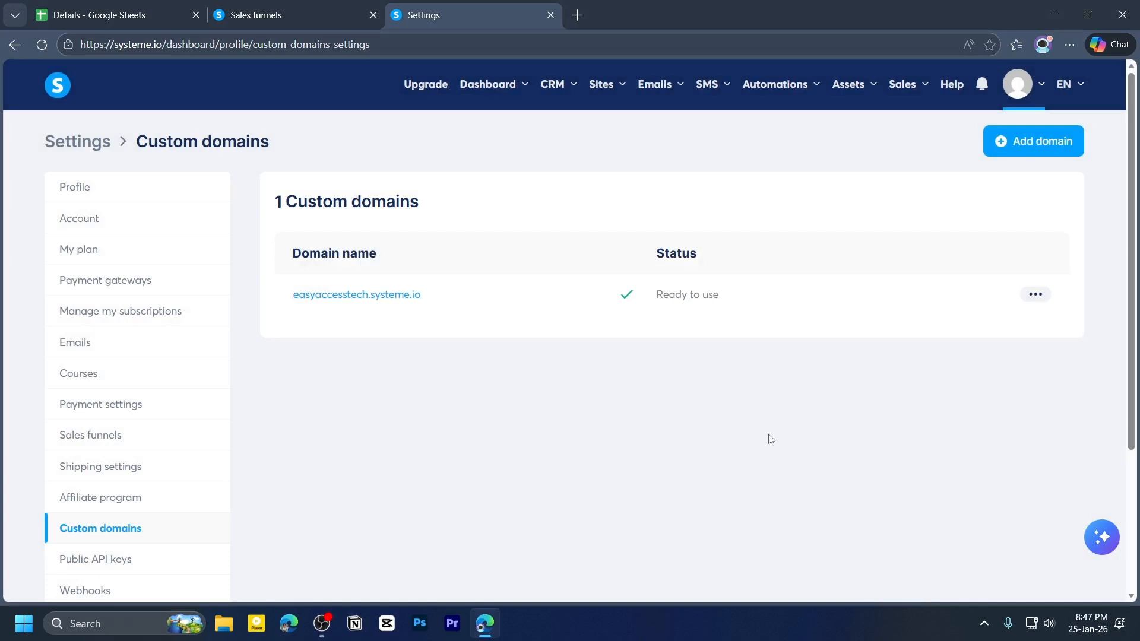
{"action": "left_click", "coordinate": [1033, 153]}
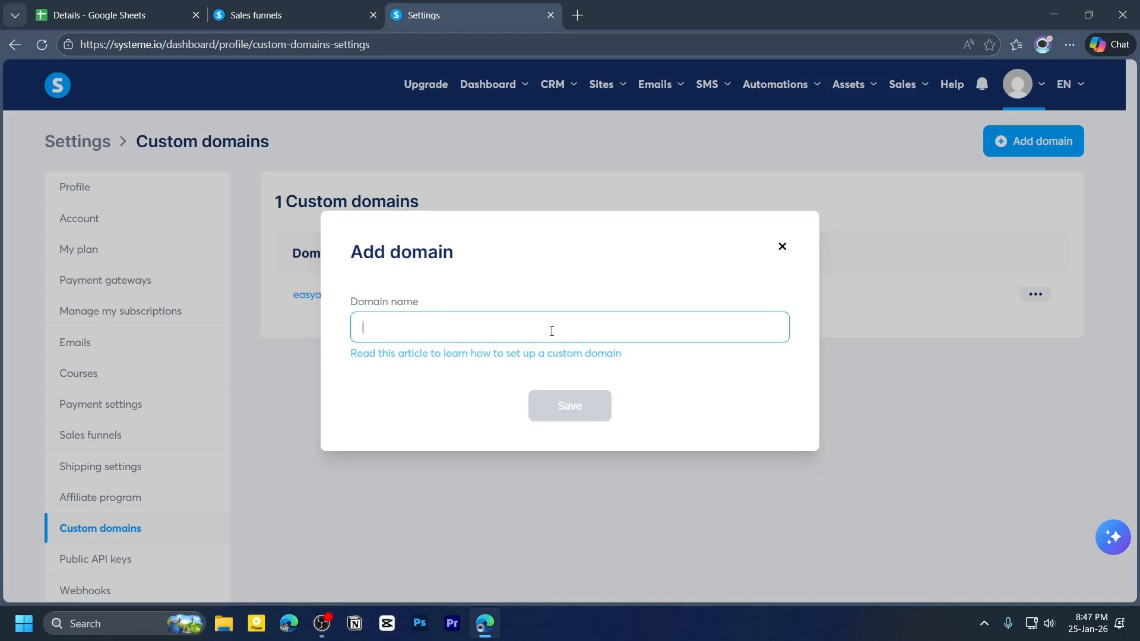
{"action": "left_click", "coordinate": [784, 248]}
- Back in the Create funnel form, choose the Sell goal and U.S. Dollar currency, then save the funnel
{"action": "left_click", "coordinate": [304, 12]}
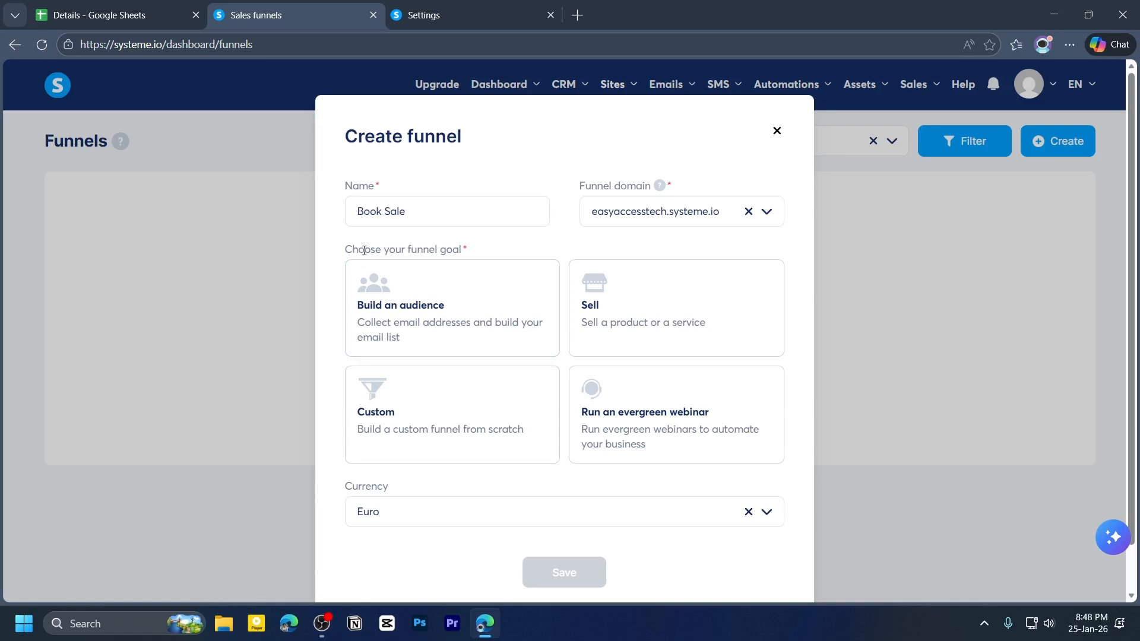
{"action": "left_click", "coordinate": [677, 426]}
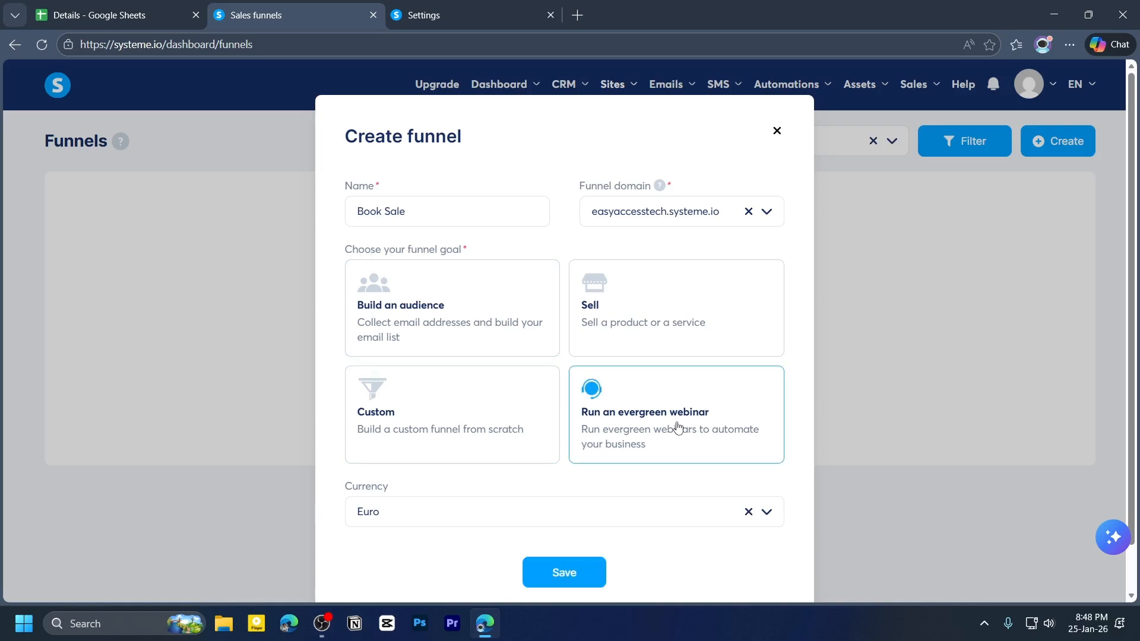
{"action": "left_click", "coordinate": [606, 319]}
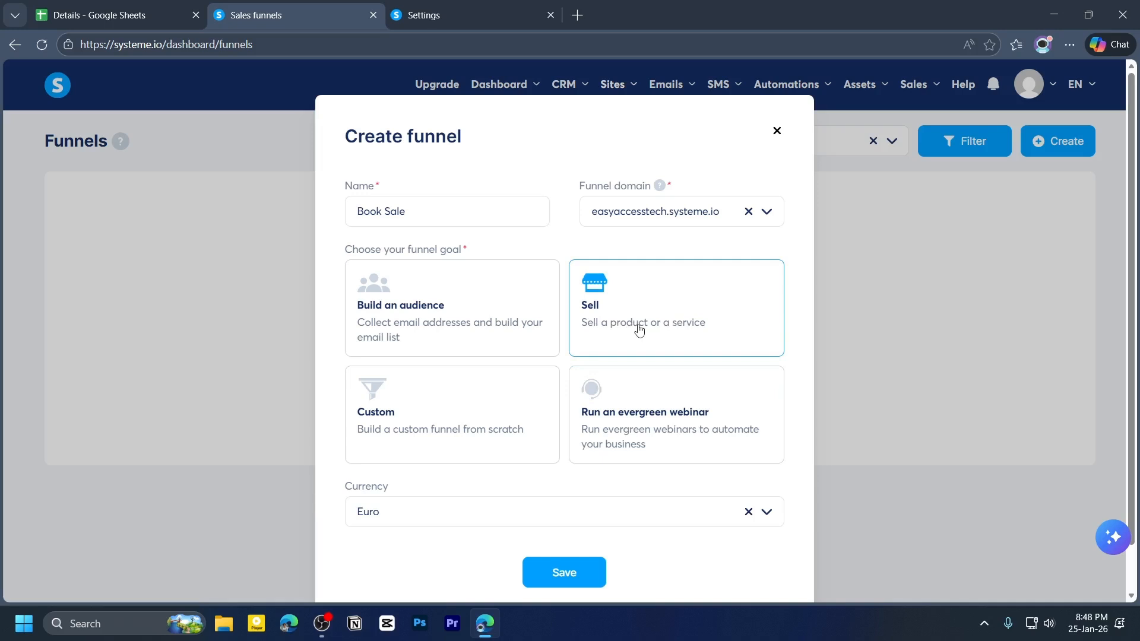
{"action": "left_click", "coordinate": [375, 522]}
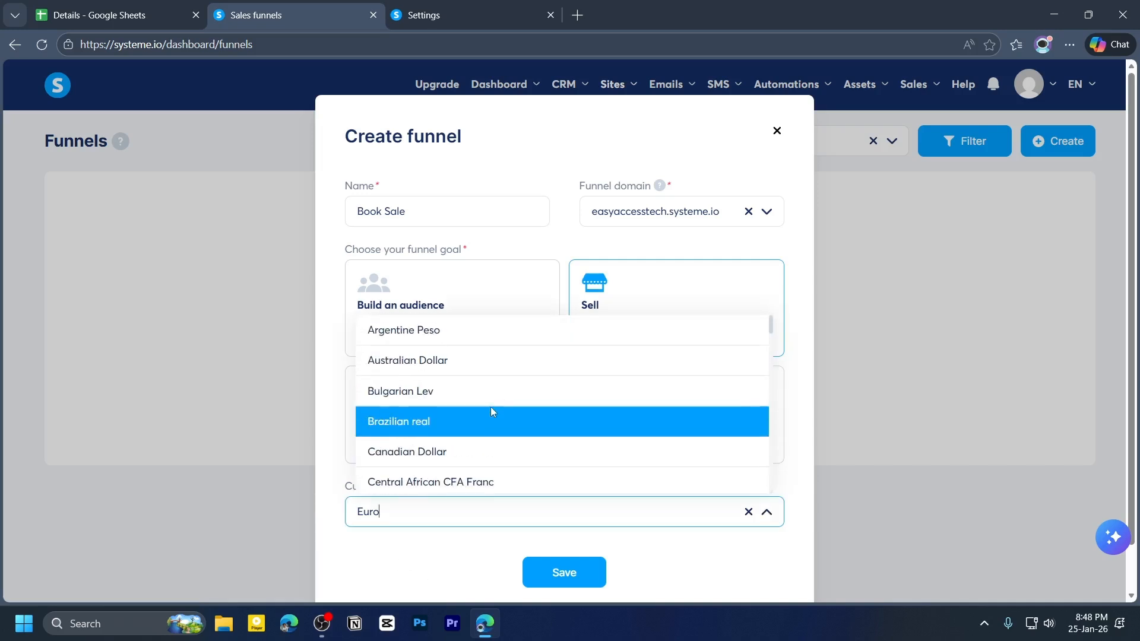
{"action": "scroll", "coordinate": [493, 407], "scroll_direction": "down", "scroll_amount": 10}
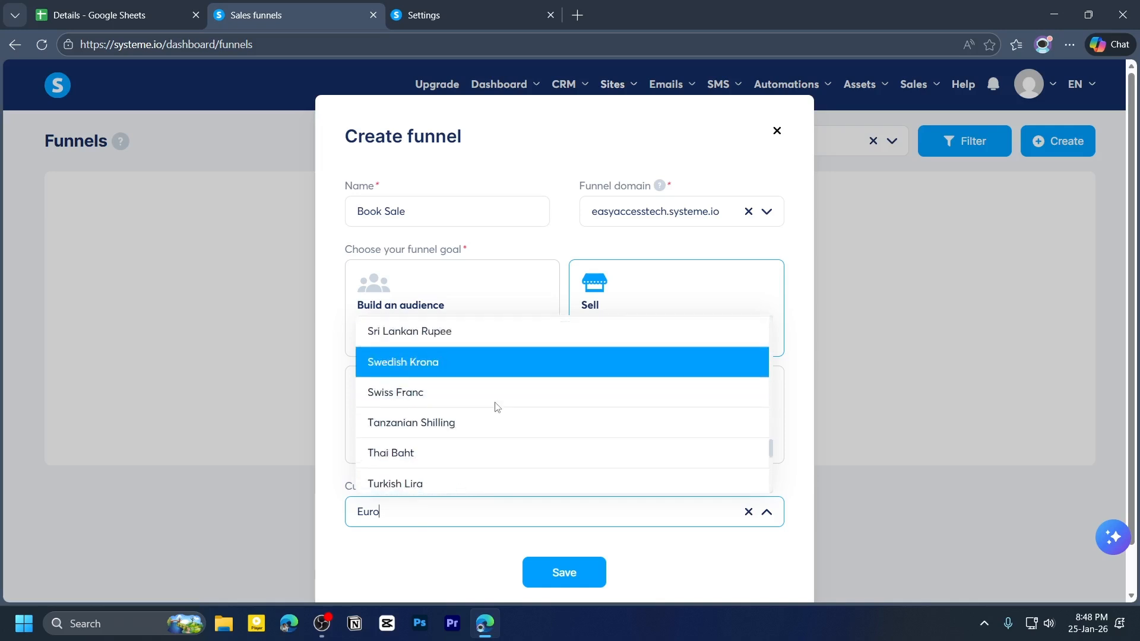
{"action": "scroll", "coordinate": [497, 407], "scroll_direction": "down", "scroll_amount": 3}
{"action": "left_click", "coordinate": [425, 386]}
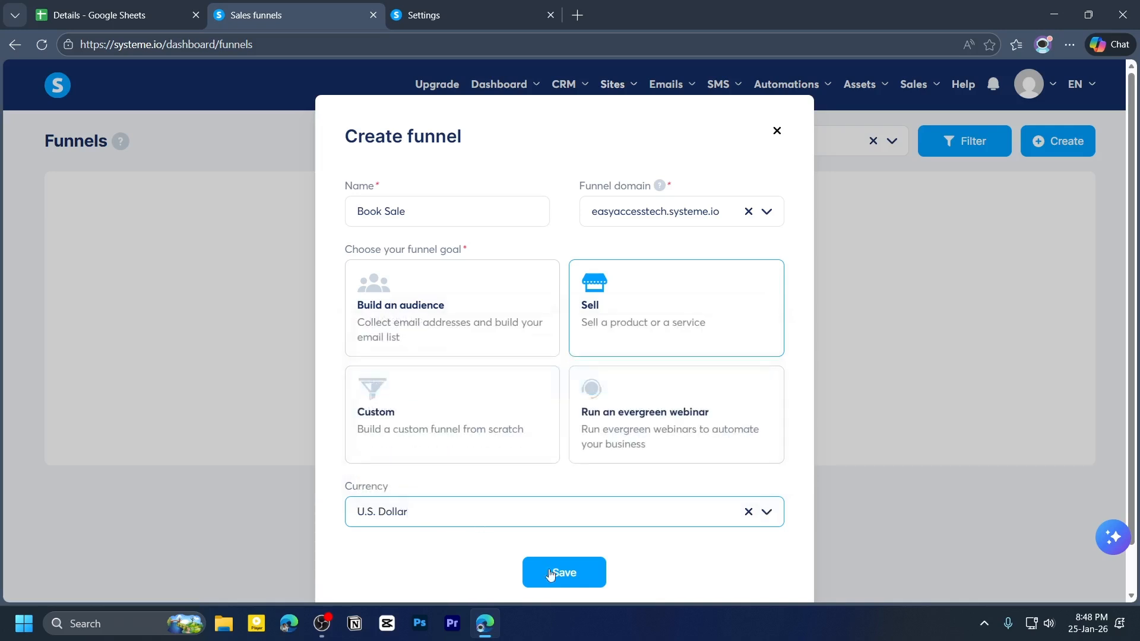
{"action": "left_click", "coordinate": [594, 579]}
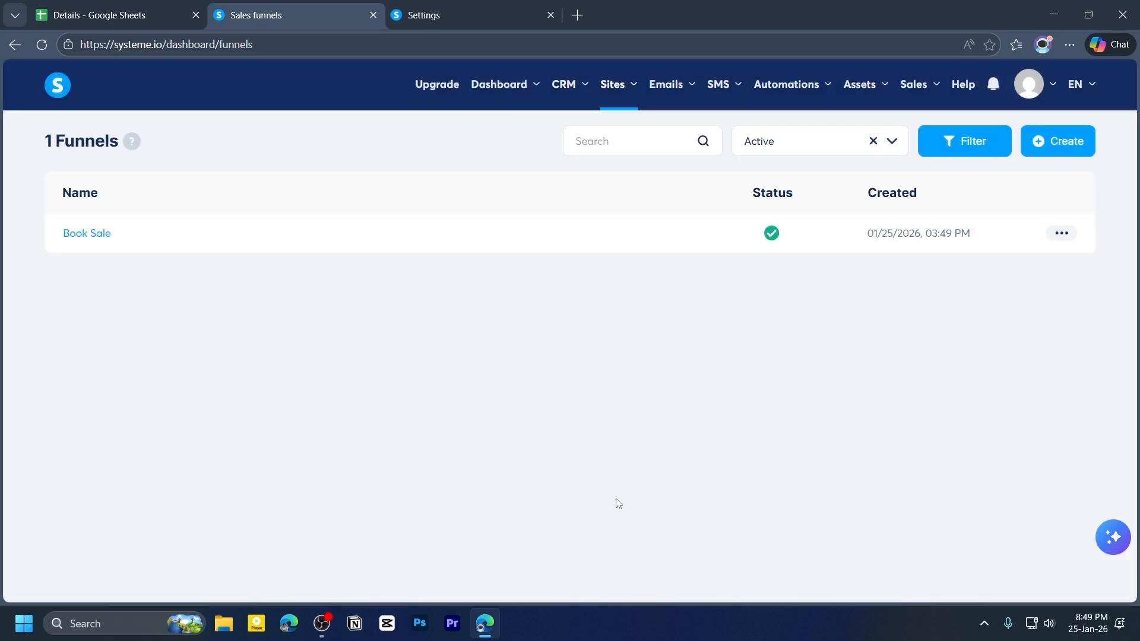
- Open the Book Sale funnel and add a new step named Sales Page of type Sales page, using a template
{"action": "left_click", "coordinate": [99, 237]}
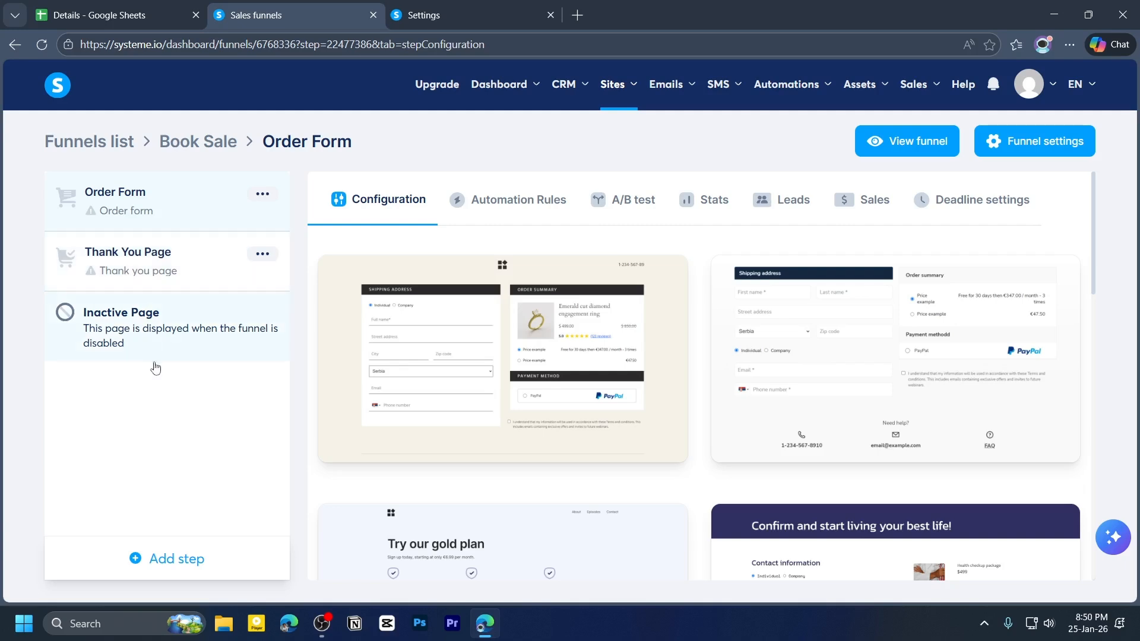
{"action": "left_click", "coordinate": [151, 563]}
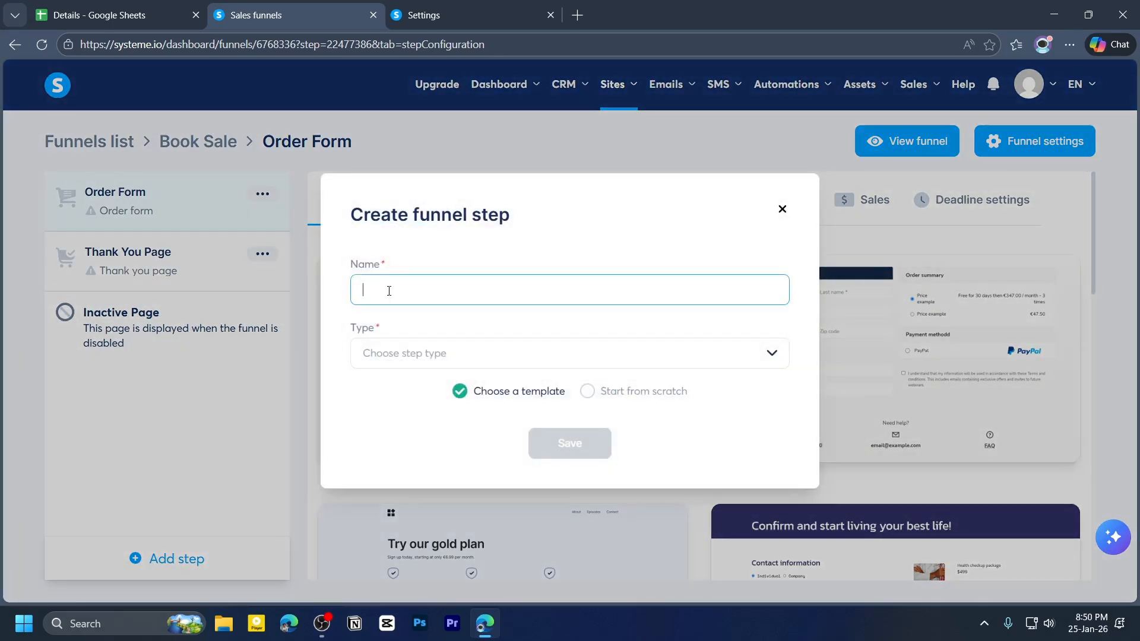
{"action": "type", "text": "Sales Page"}
{"action": "left_click", "coordinate": [415, 357]}
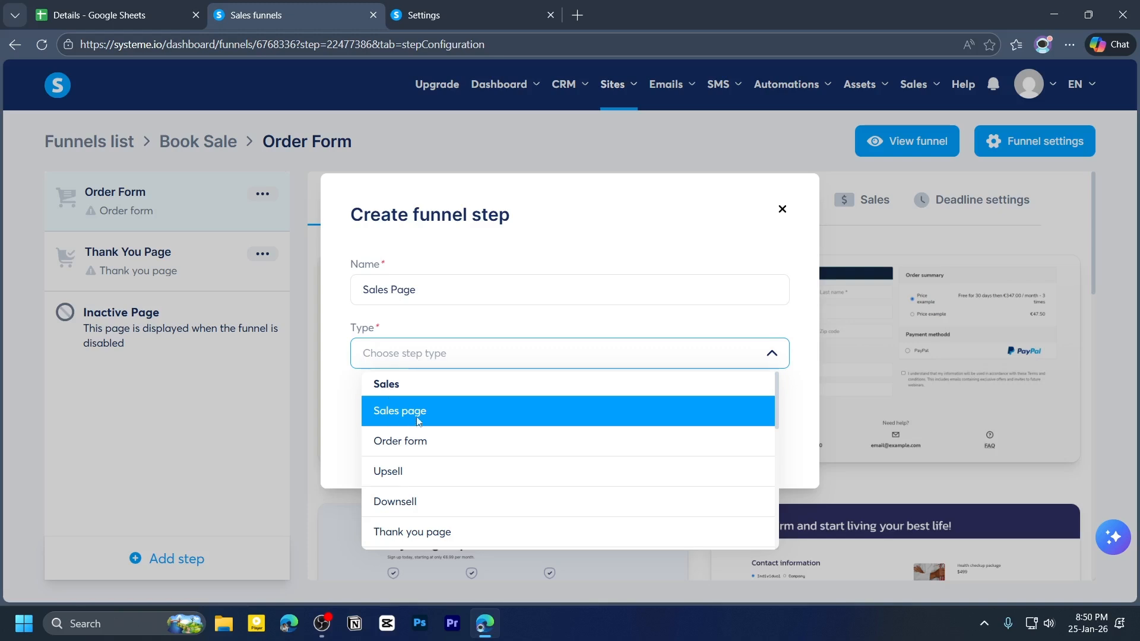
{"action": "scroll", "coordinate": [466, 475], "scroll_direction": "down", "scroll_amount": 6}
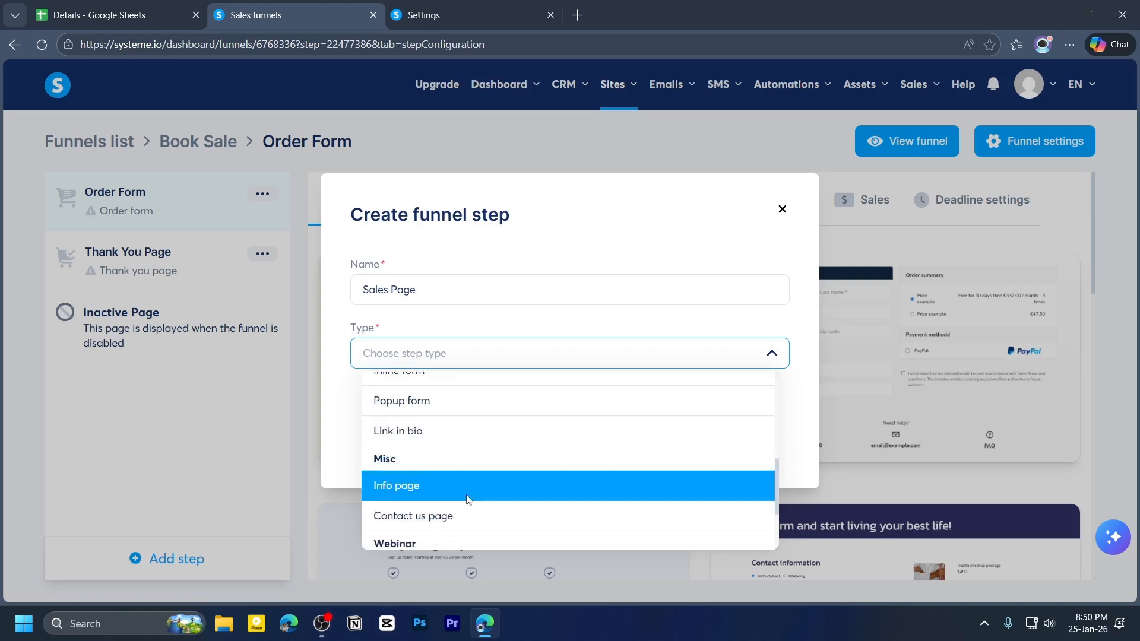
{"action": "scroll", "coordinate": [471, 471], "scroll_direction": "up", "scroll_amount": 6}
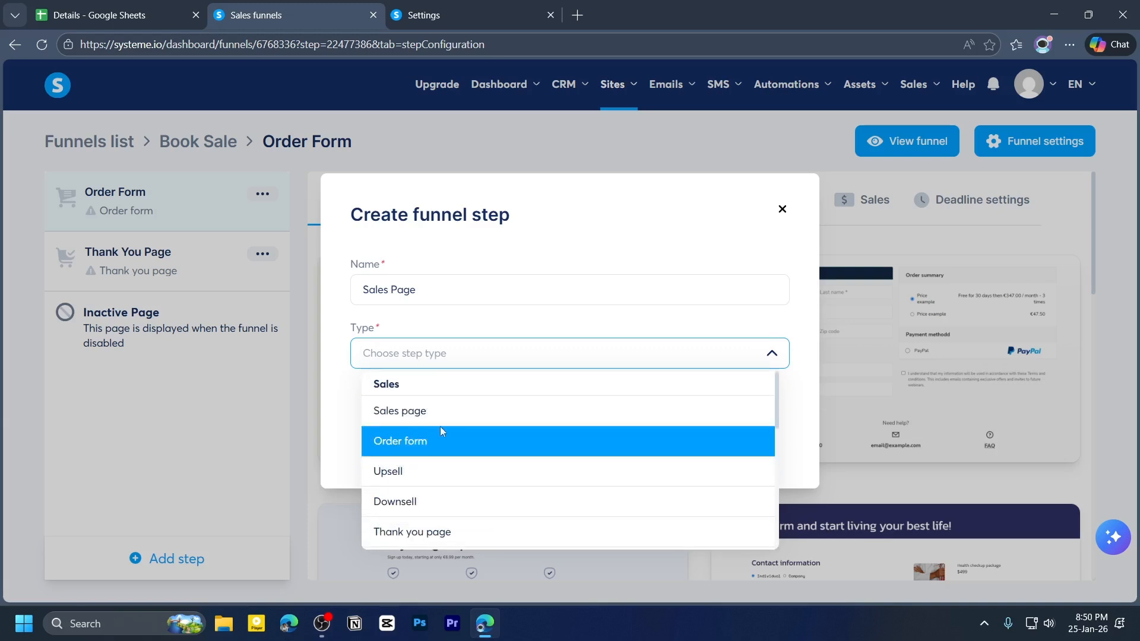
{"action": "left_click", "coordinate": [412, 412]}
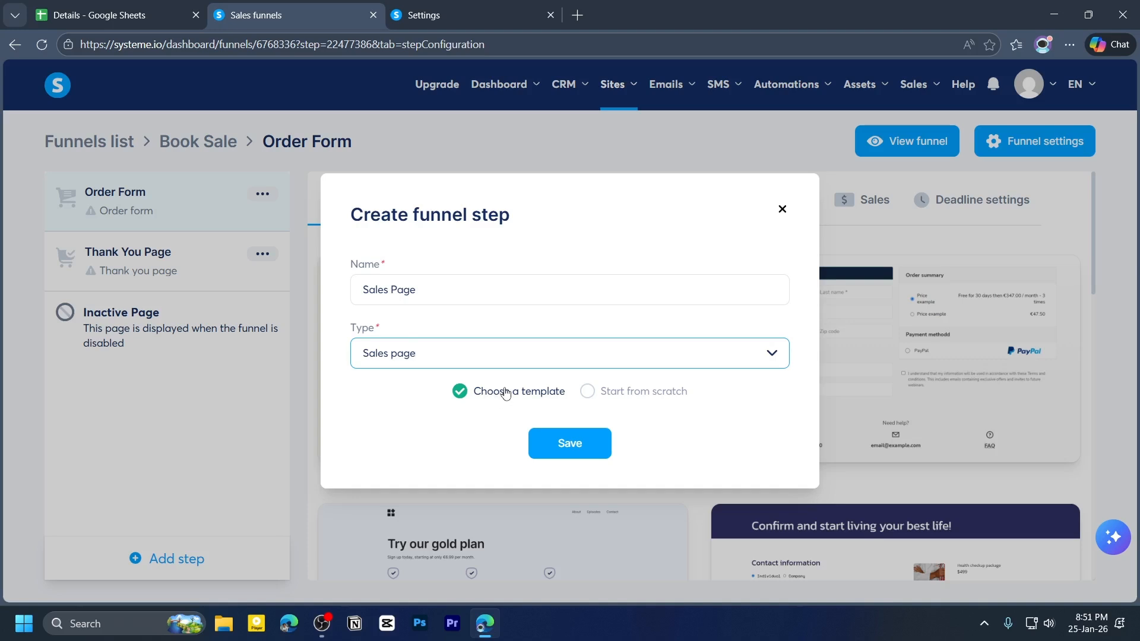
{"action": "left_click", "coordinate": [587, 394]}
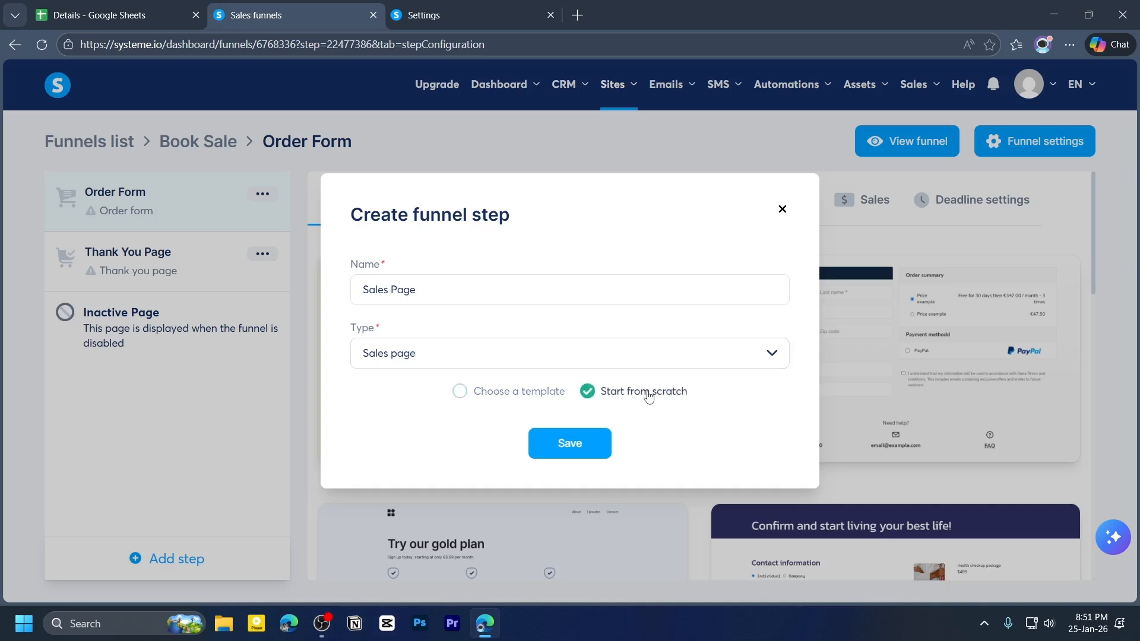
{"action": "left_click", "coordinate": [459, 394]}
{"action": "left_click", "coordinate": [583, 448]}
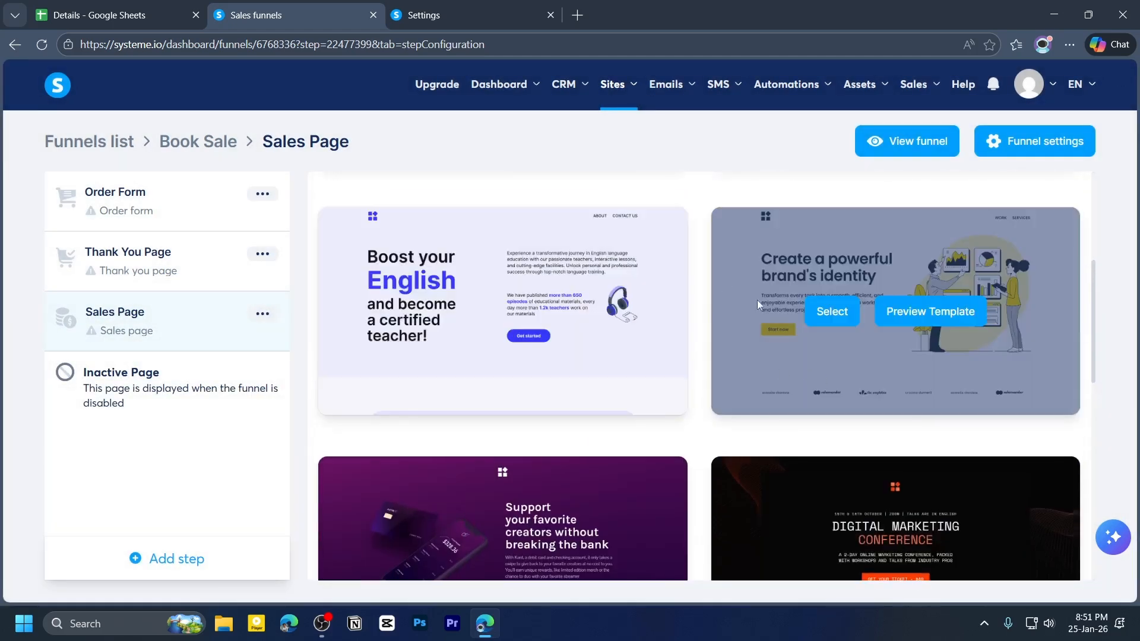
- Preview the Boost your English sales page template in a new tab, then return to the funnel
{"action": "mouse_move", "coordinate": [521, 333]}
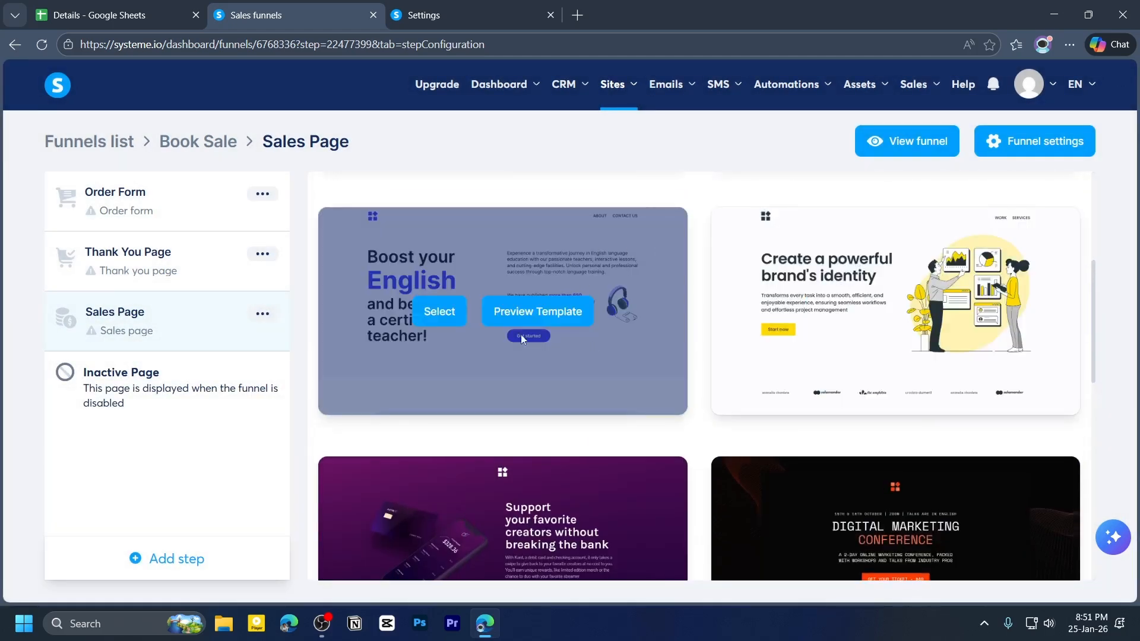
{"action": "left_click", "coordinate": [551, 315]}
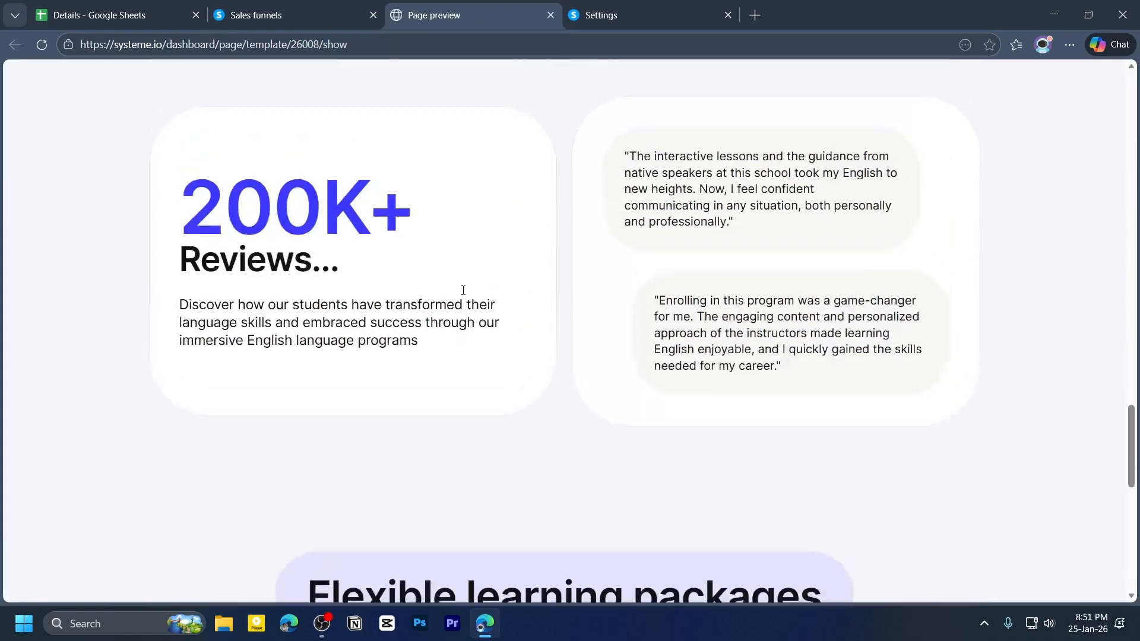
{"action": "scroll", "coordinate": [463, 290], "scroll_direction": "up", "scroll_amount": 9}
{"action": "scroll", "coordinate": [466, 292], "scroll_direction": "down", "scroll_amount": 19}
{"action": "scroll", "coordinate": [478, 295], "scroll_direction": "up", "scroll_amount": 5}
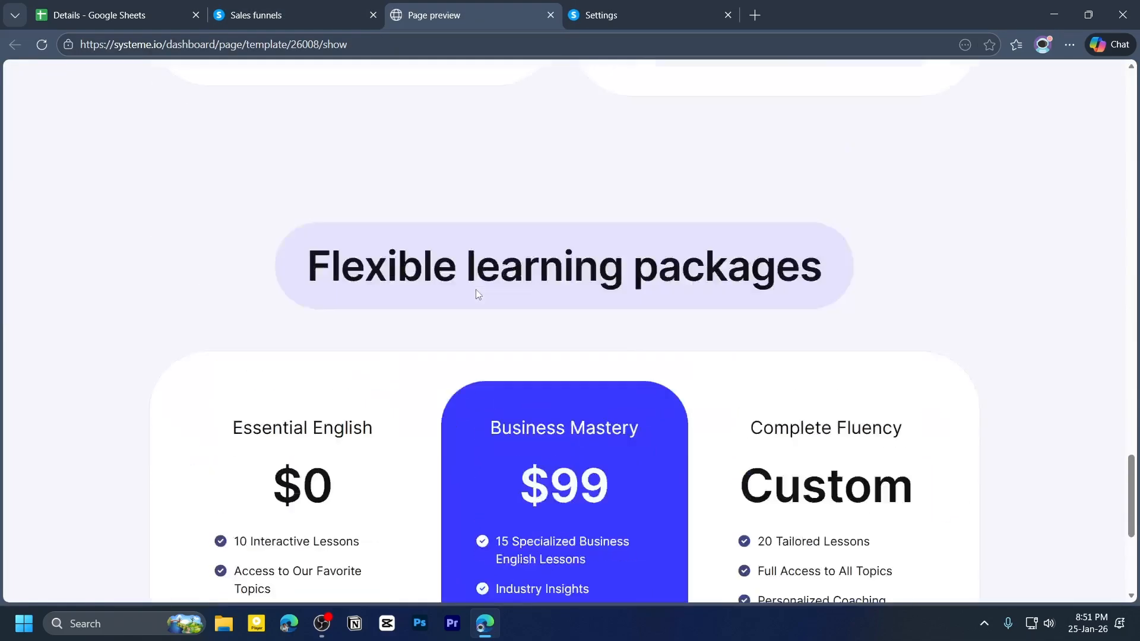
{"action": "left_click", "coordinate": [551, 14]}
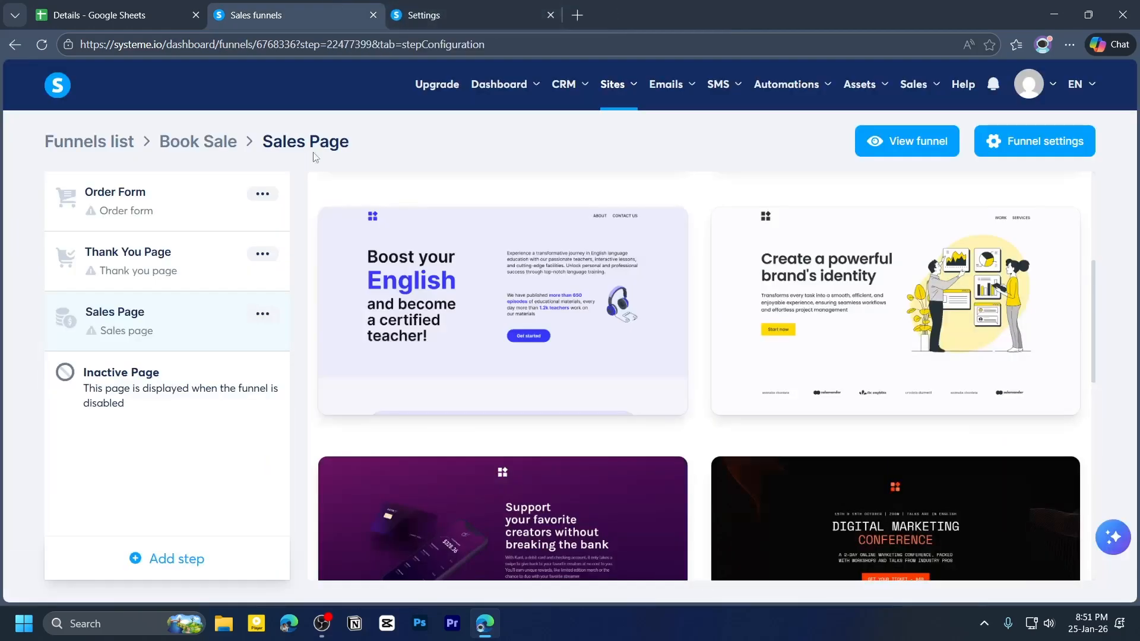
- Move the Sales Page step to the top of the funnel's step list
{"action": "scroll", "coordinate": [766, 359], "scroll_direction": "down", "scroll_amount": 7}
{"action": "mouse_move", "coordinate": [486, 369]}
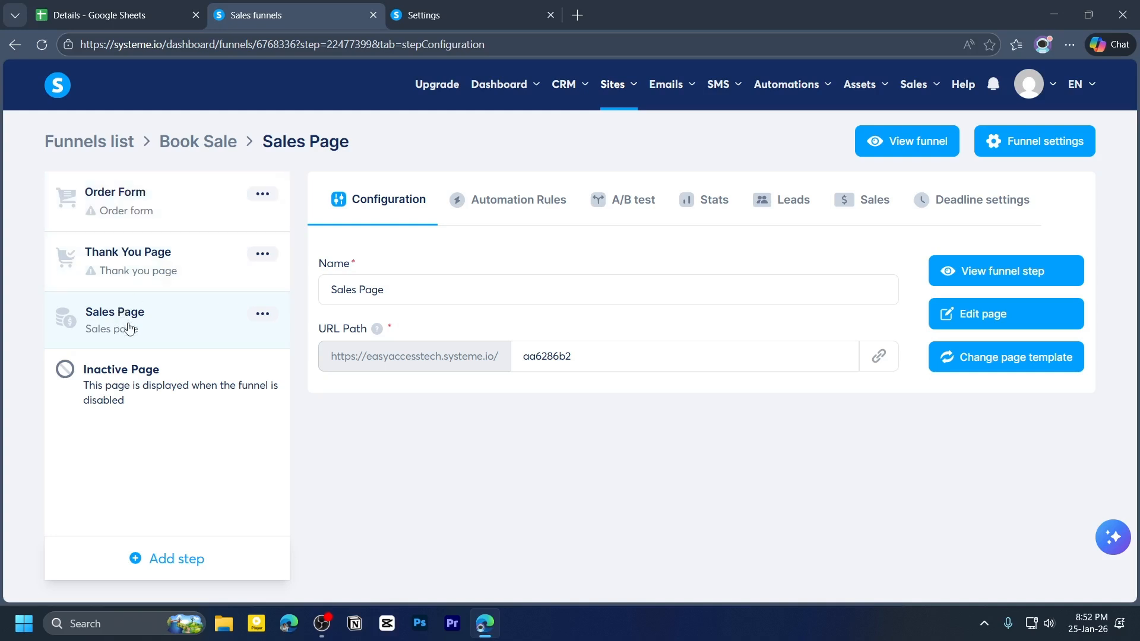
{"action": "left_click_drag", "start_coordinate": [126, 331], "coordinate": [127, 198]}
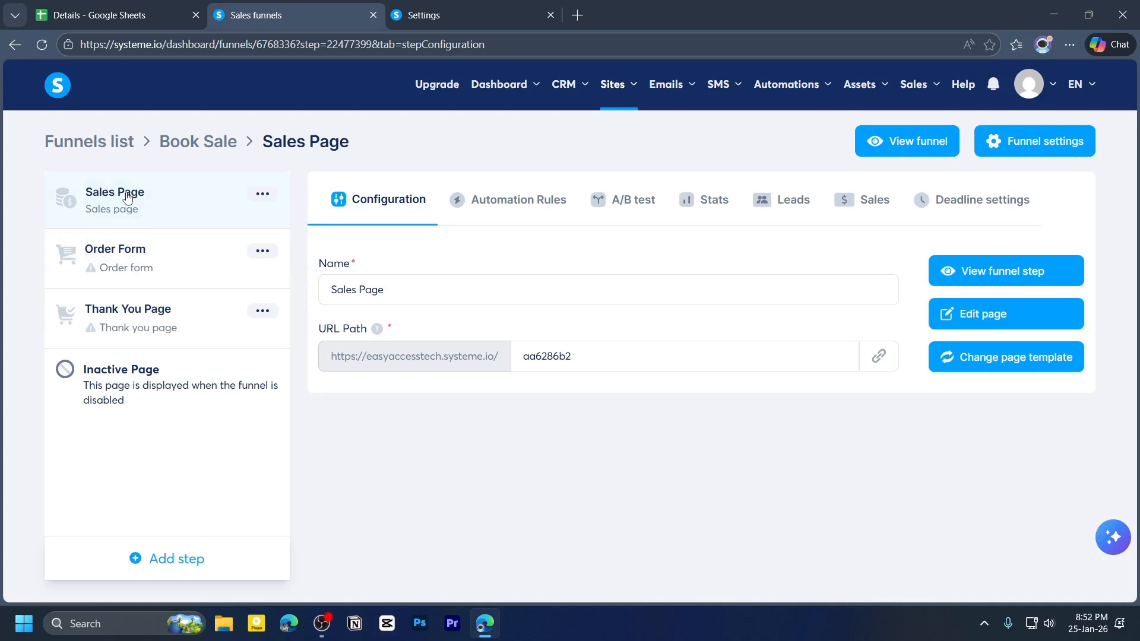
{"action": "left_click", "coordinate": [408, 289]}
{"action": "key", "text": "ctrl+a"}
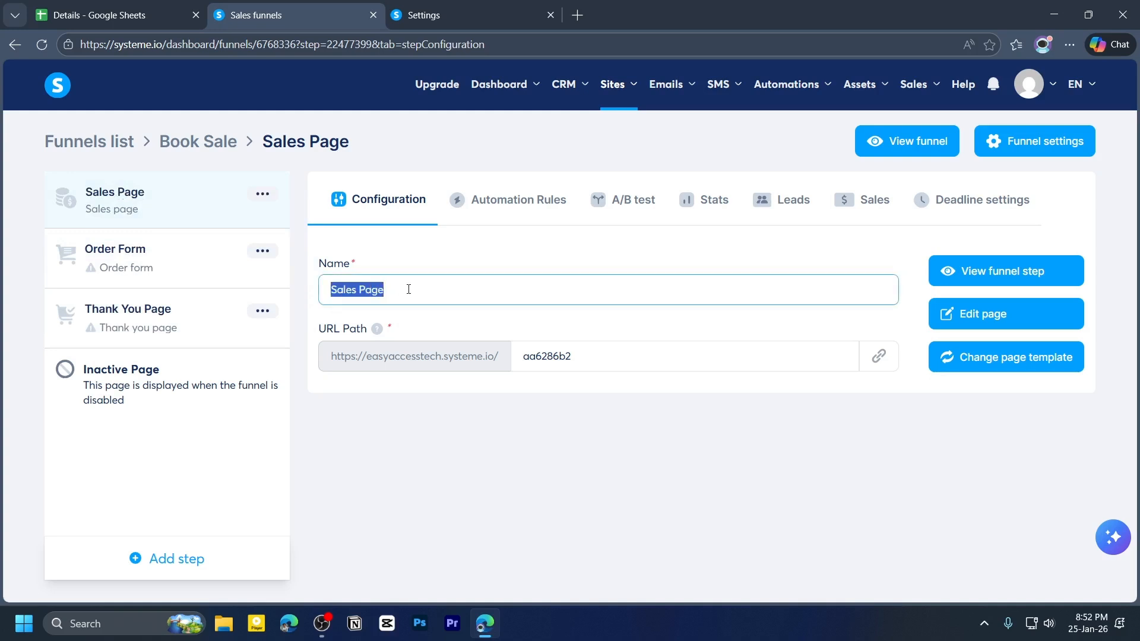
{"action": "left_click", "coordinate": [425, 289]}
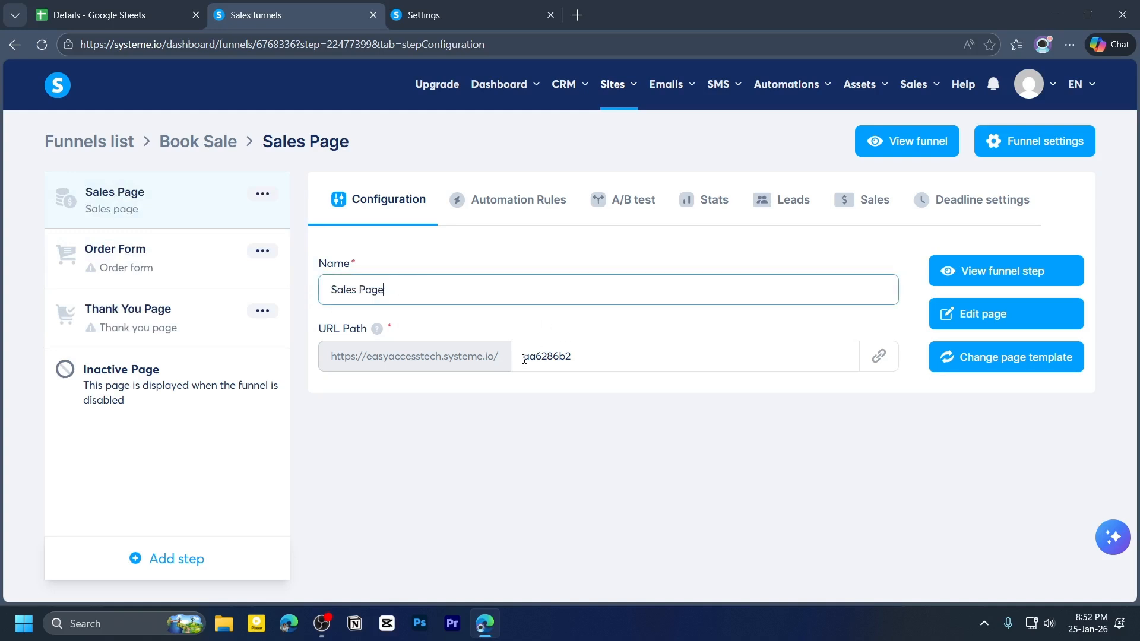
- Set the Sales Page URL path to salespag and open the page in the editor
{"action": "double_click", "coordinate": [597, 356]}
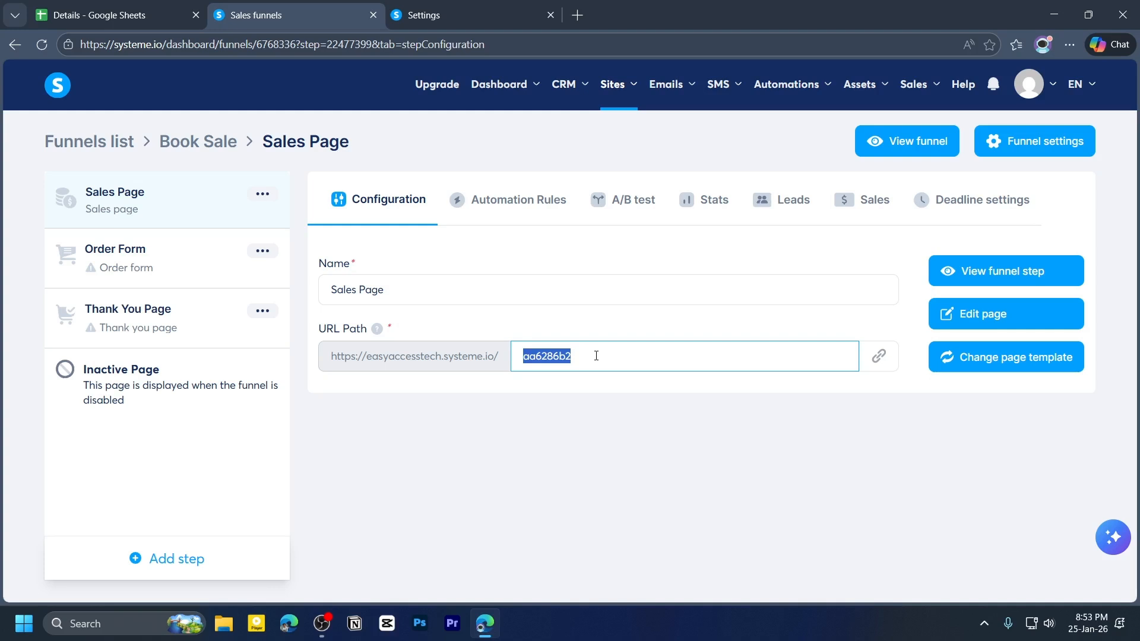
{"action": "key", "text": "BackSpace"}
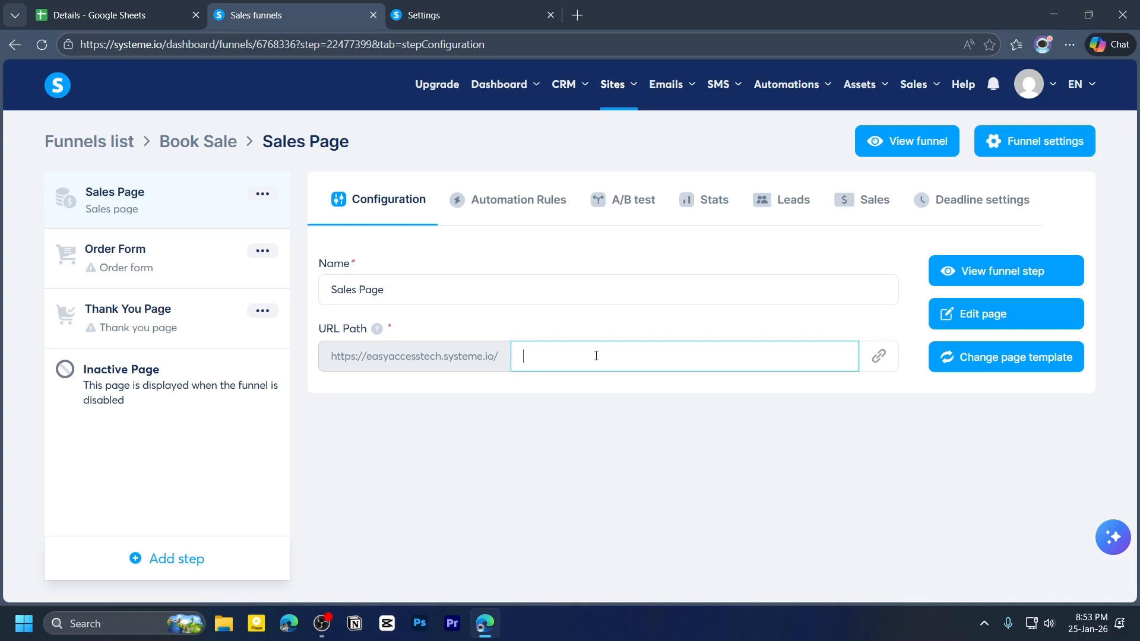
{"action": "type", "text": "salespage"}
{"action": "left_click", "coordinate": [982, 325]}
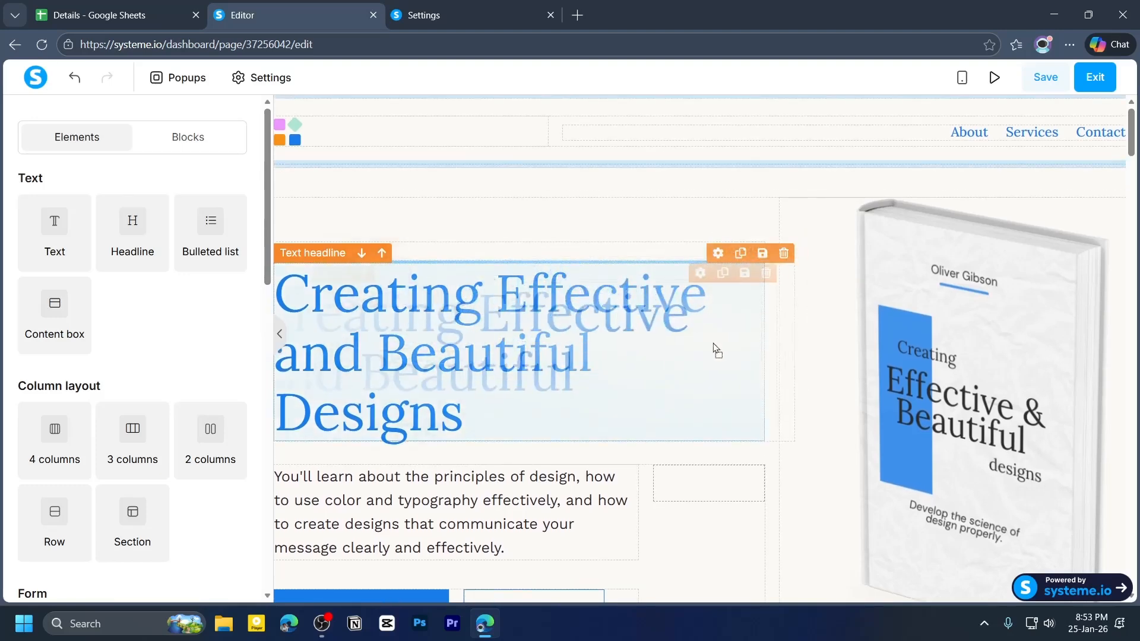
- Replace the main page headline with Learn The Best Marketing Hack
{"action": "scroll", "coordinate": [712, 385], "scroll_direction": "down", "scroll_amount": 3}
{"action": "scroll", "coordinate": [710, 387], "scroll_direction": "up", "scroll_amount": 2}
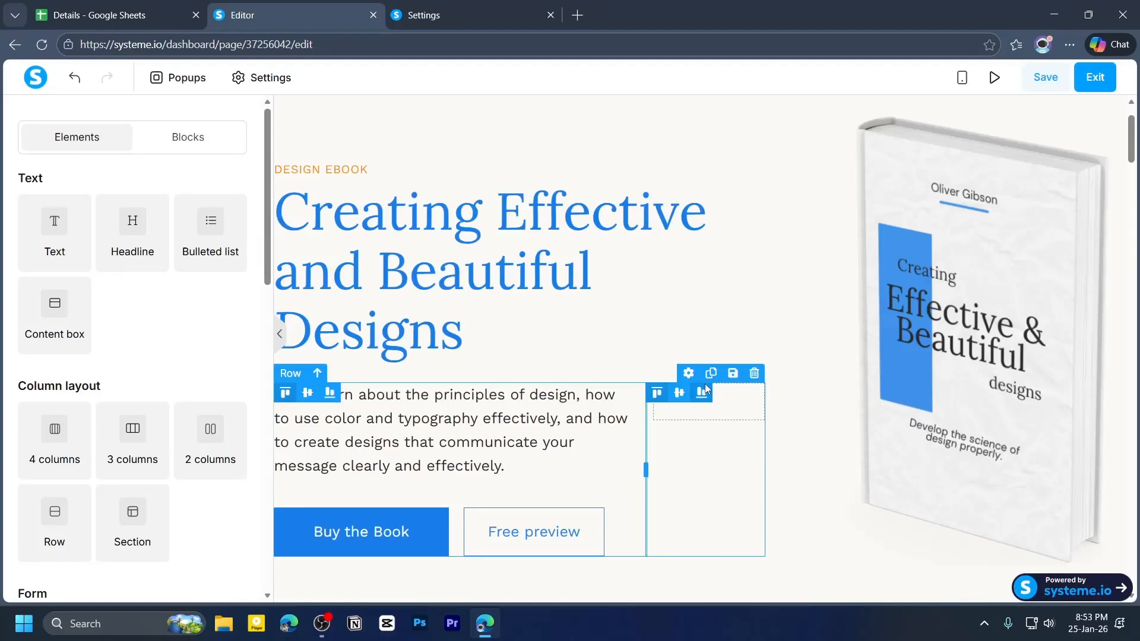
{"action": "scroll", "coordinate": [705, 387], "scroll_direction": "down", "scroll_amount": 4}
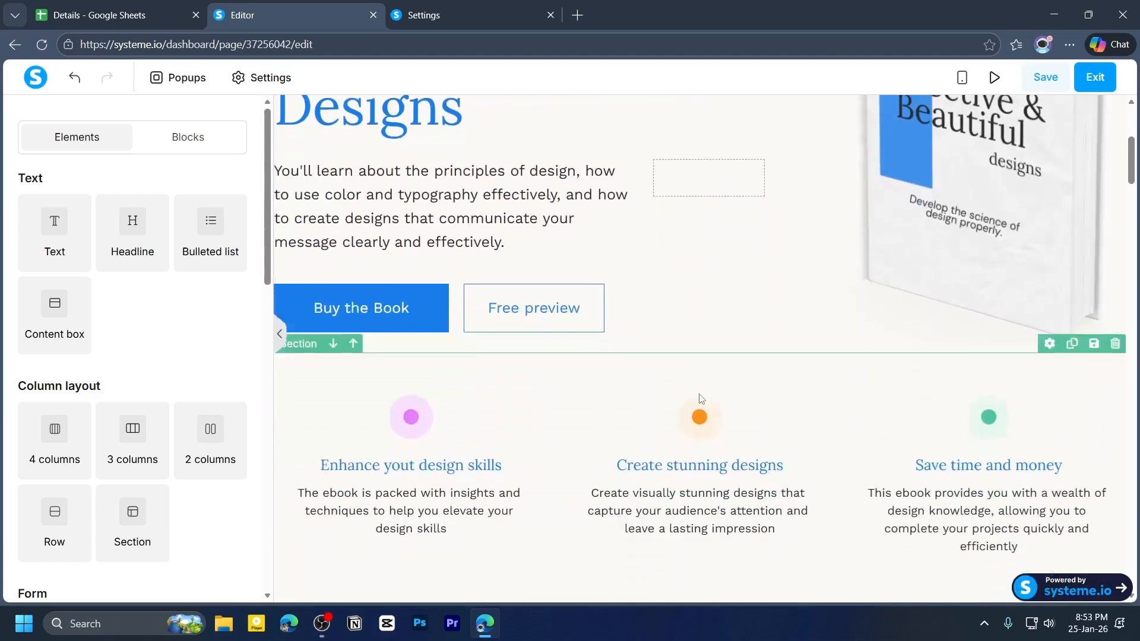
{"action": "scroll", "coordinate": [702, 396], "scroll_direction": "up", "scroll_amount": 2}
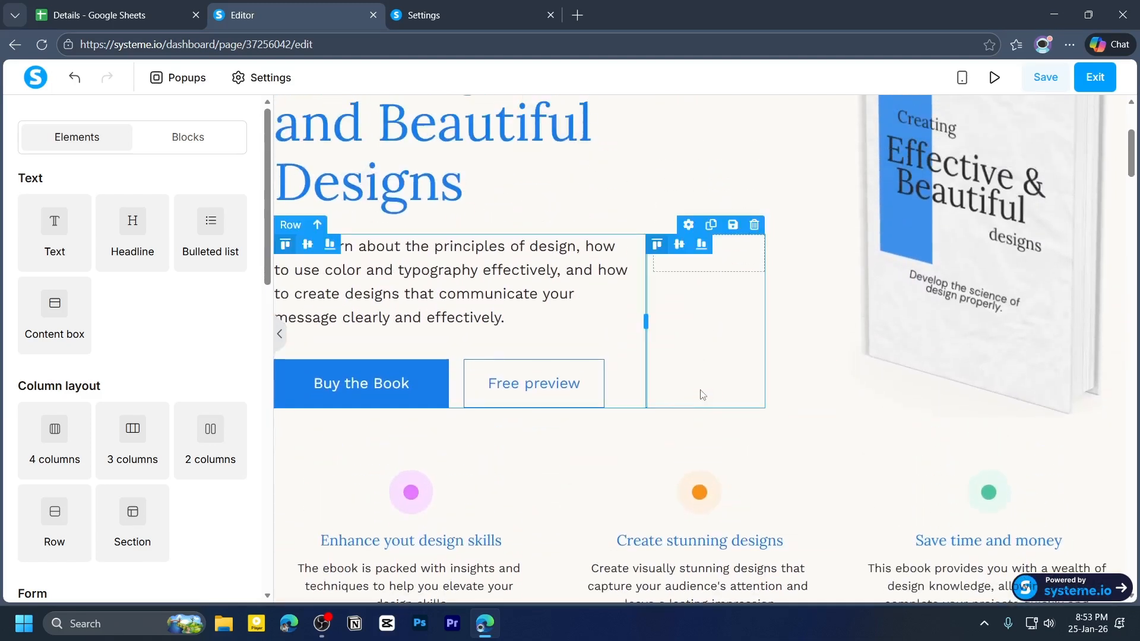
{"action": "scroll", "coordinate": [702, 395], "scroll_direction": "up", "scroll_amount": 3}
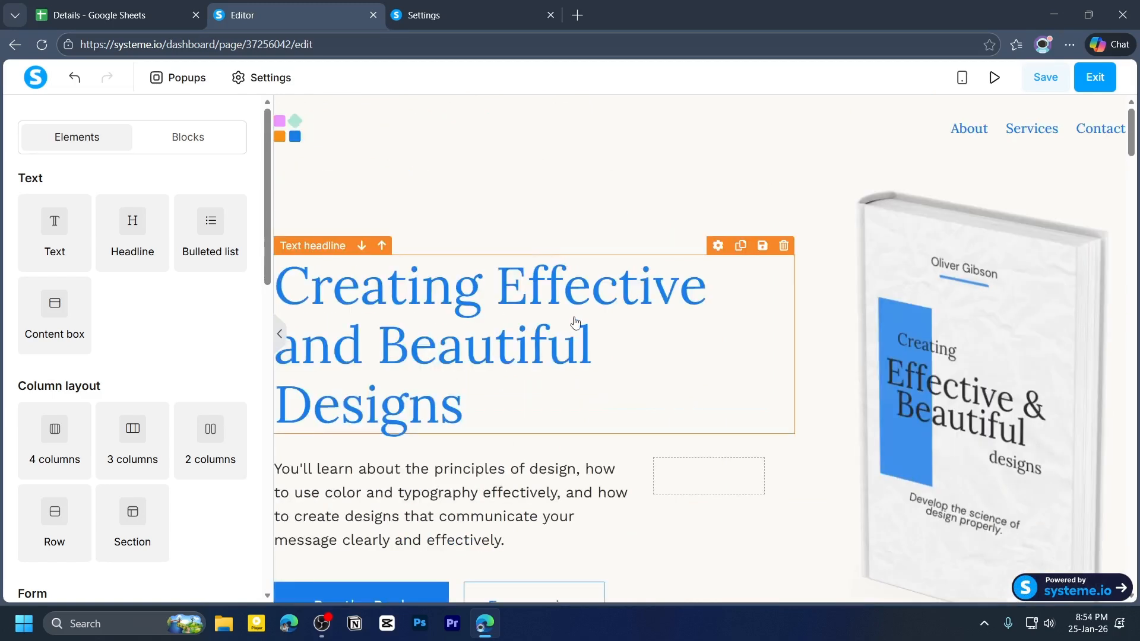
{"action": "left_click", "coordinate": [313, 297]}
{"action": "left_click_drag", "start_coordinate": [314, 297], "coordinate": [537, 387]}
{"action": "key", "text": "BackSpace"}
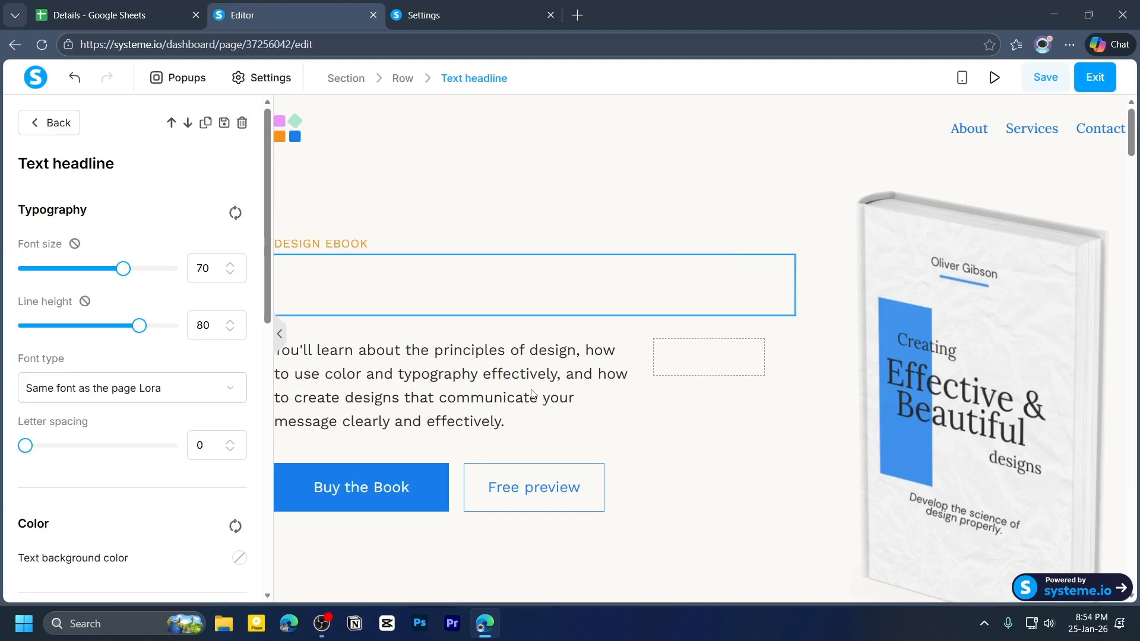
{"action": "type", "text": "Learn The Best Marketing Hack"}
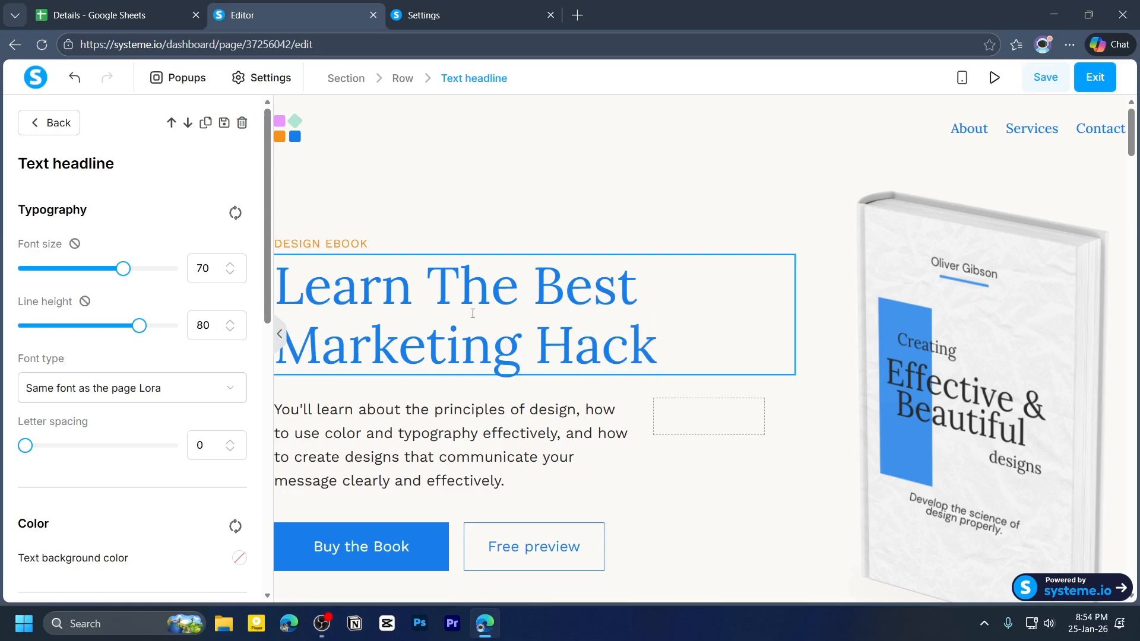
{"action": "left_click_drag", "start_coordinate": [304, 283], "coordinate": [650, 285]}
{"action": "left_click", "coordinate": [683, 326]}
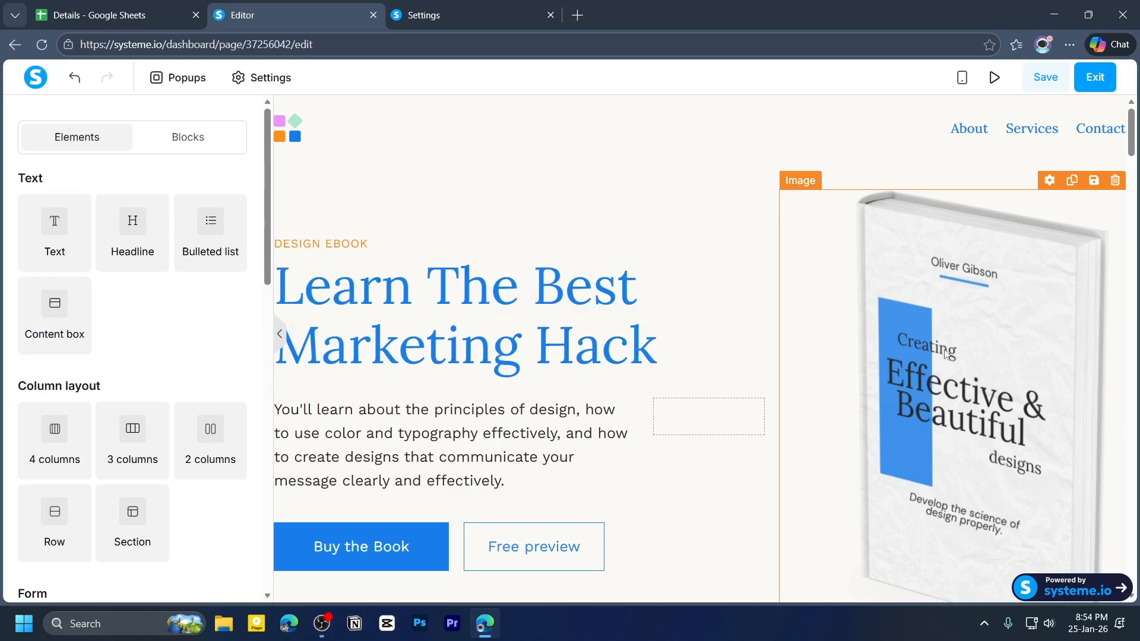
- Replace the book cover image with the uploaded 464048_17188999_3103745_128d3aa7_thumbnail.png picture
{"action": "scroll", "coordinate": [945, 352], "scroll_direction": "down", "scroll_amount": 1}
{"action": "scroll", "coordinate": [766, 290], "scroll_direction": "up", "scroll_amount": 1}
{"action": "left_click", "coordinate": [1011, 346]}
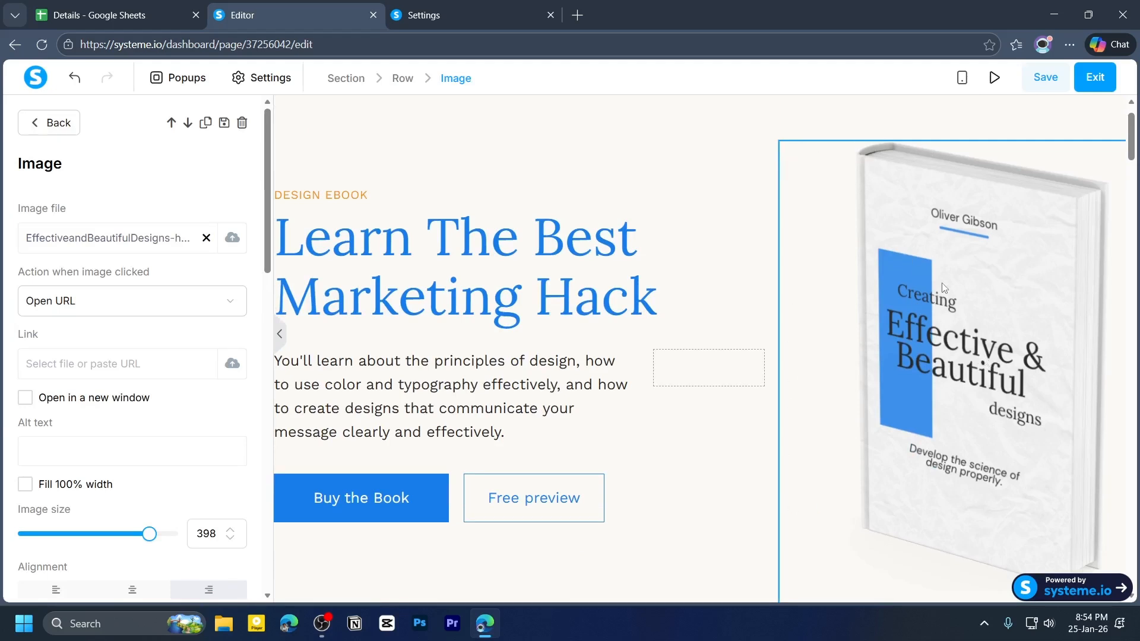
{"action": "left_click_drag", "start_coordinate": [18, 212], "coordinate": [67, 210]}
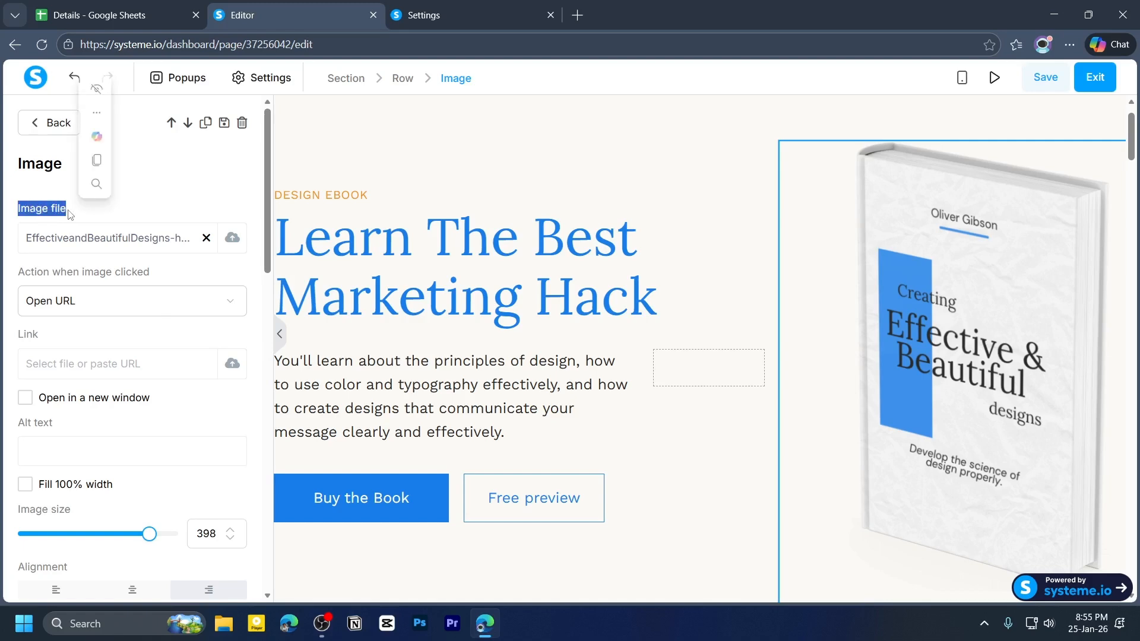
{"action": "left_click", "coordinate": [233, 240]}
{"action": "left_click", "coordinate": [232, 244]}
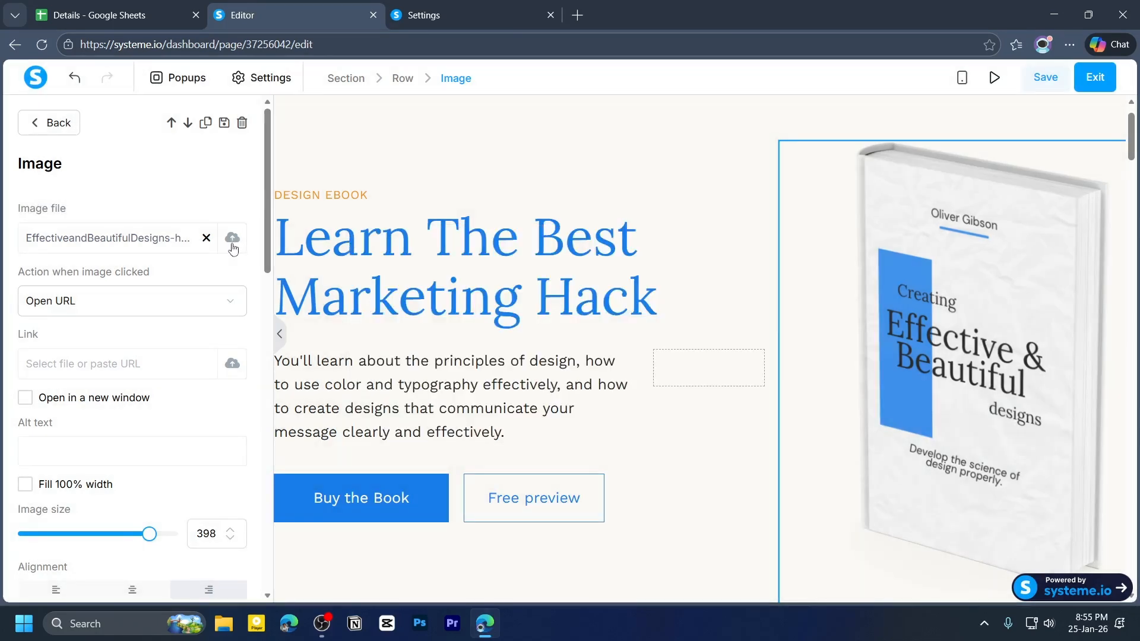
{"action": "left_click", "coordinate": [233, 243]}
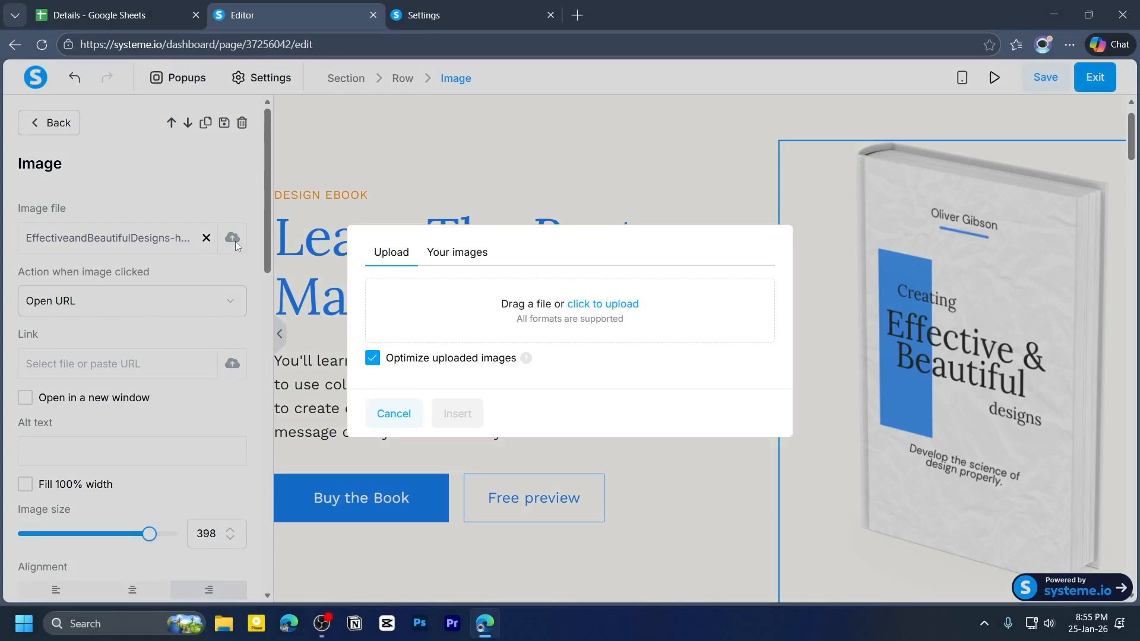
{"action": "left_click", "coordinate": [606, 305]}
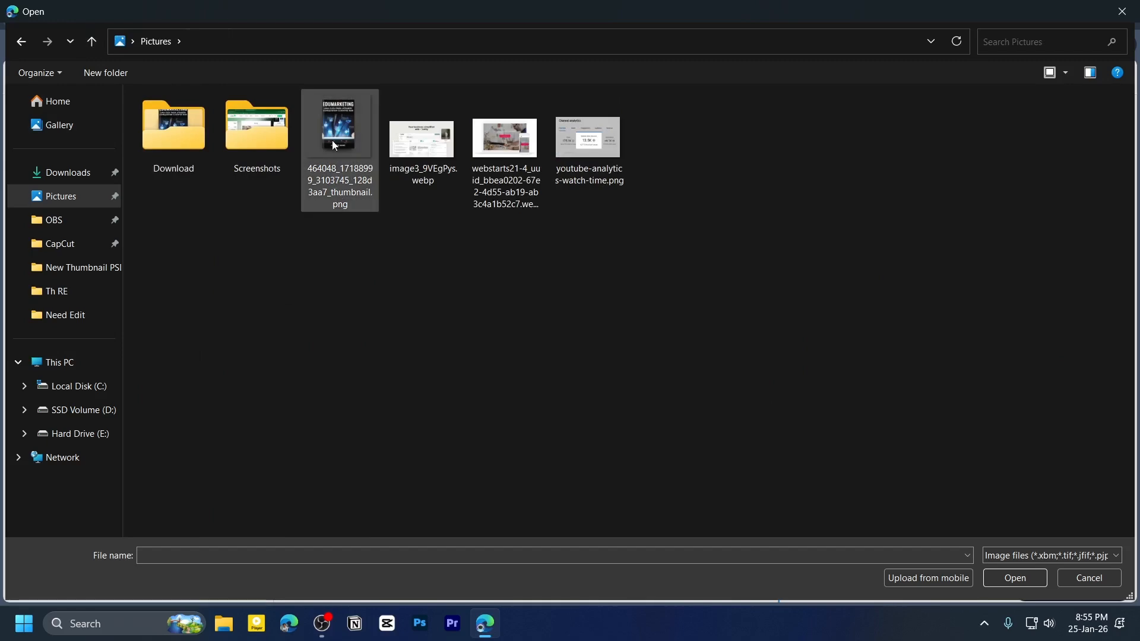
{"action": "left_click", "coordinate": [338, 154]}
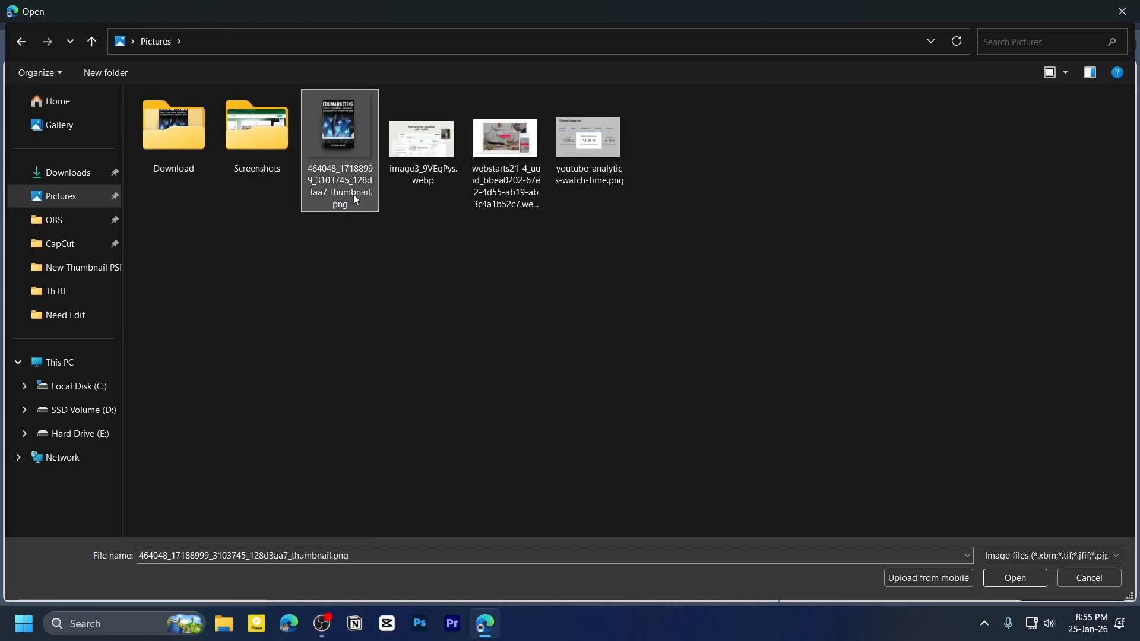
{"action": "left_click", "coordinate": [1013, 579]}
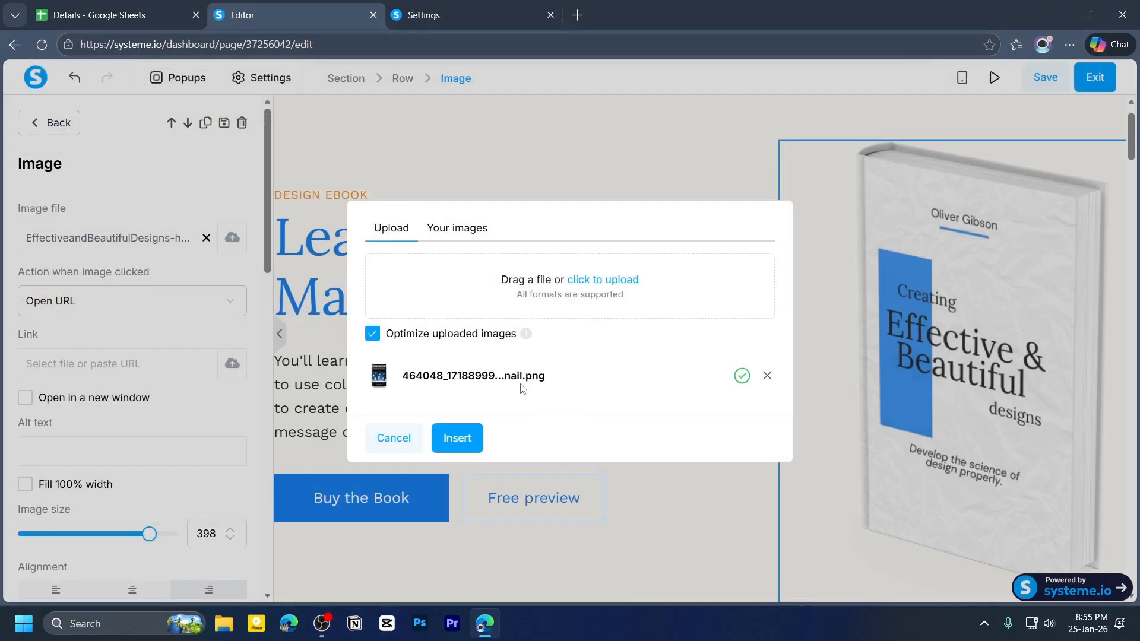
{"action": "left_click", "coordinate": [474, 446]}
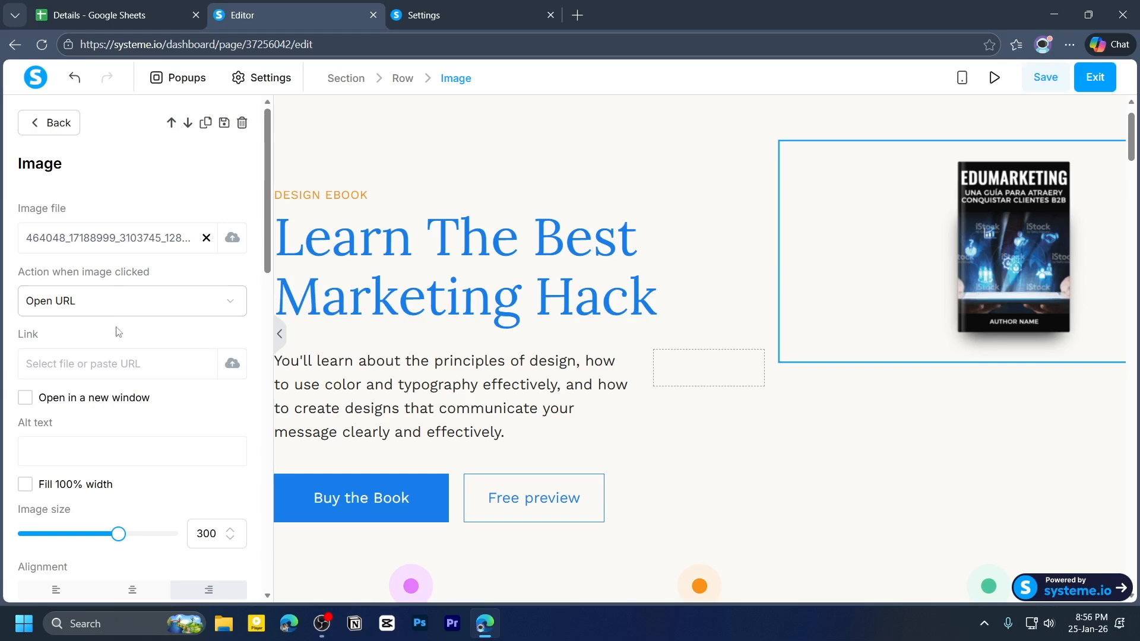
- Enlarge the book cover image to size 467 and make it fill 100% width
{"action": "scroll", "coordinate": [117, 291], "scroll_direction": "down", "scroll_amount": 3}
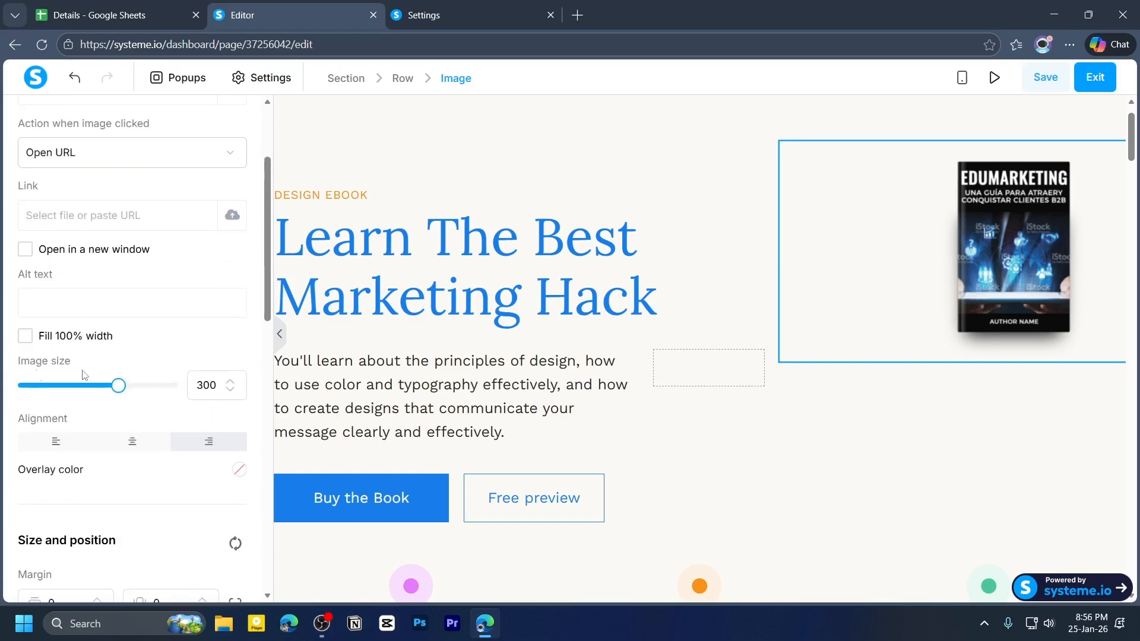
{"action": "left_click_drag", "start_coordinate": [118, 387], "coordinate": [175, 388]}
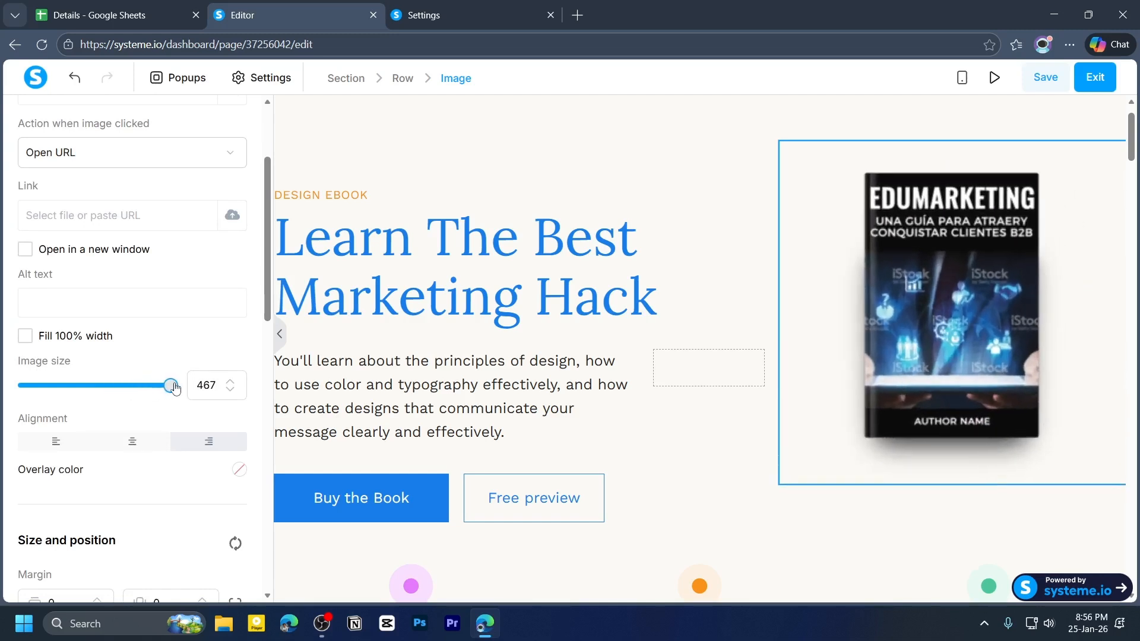
{"action": "left_click", "coordinate": [25, 336]}
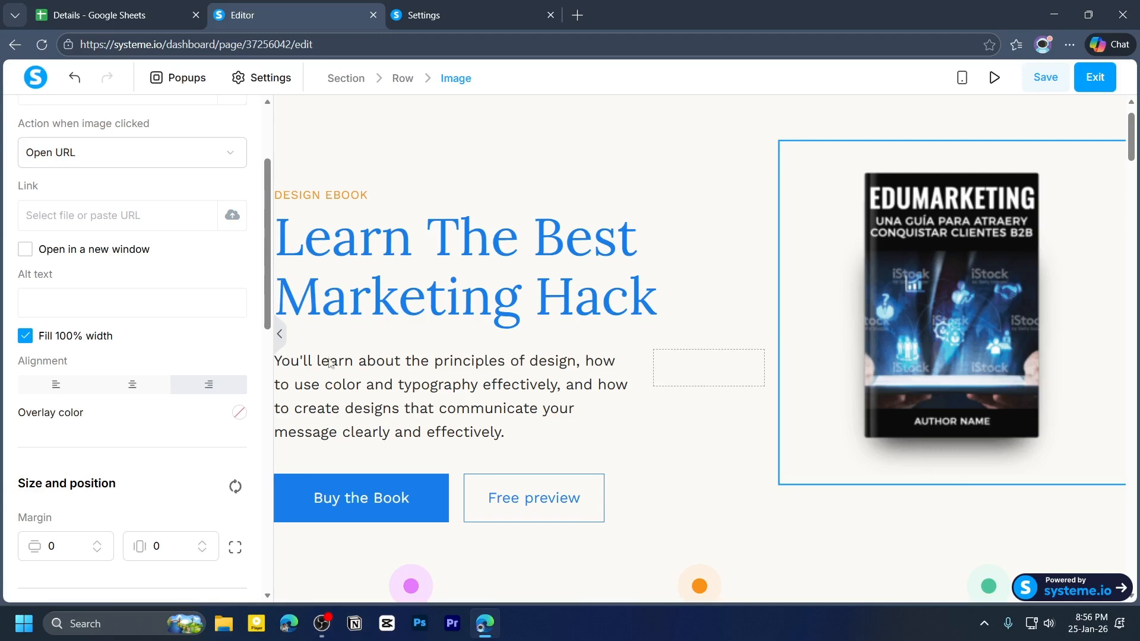
- Set the book cover image's top margin to 54 and its bottom margin to 0
{"action": "scroll", "coordinate": [143, 299], "scroll_direction": "down", "scroll_amount": 4}
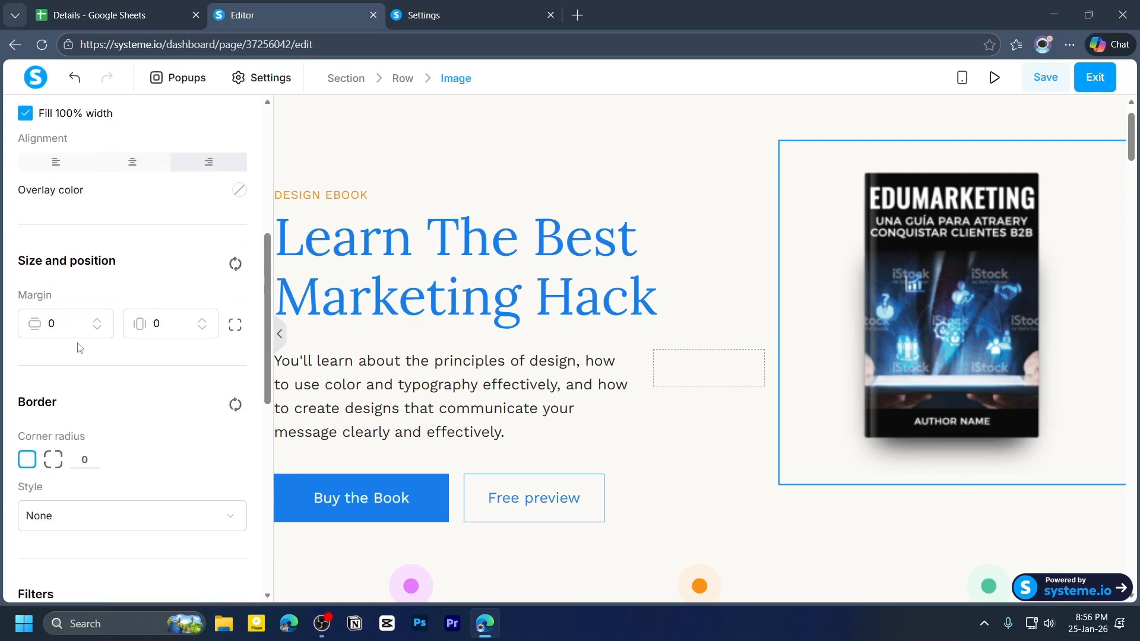
{"action": "left_click_drag", "start_coordinate": [19, 260], "coordinate": [131, 263]}
{"action": "left_click", "coordinate": [92, 292]}
{"action": "left_click_drag", "start_coordinate": [21, 295], "coordinate": [67, 301]}
{"action": "left_click", "coordinate": [67, 324]}
{"action": "double_click", "coordinate": [51, 323]}
{"action": "left_click", "coordinate": [97, 321]}
{"action": "left_click", "coordinate": [235, 325]}
{"action": "left_click", "coordinate": [60, 326]}
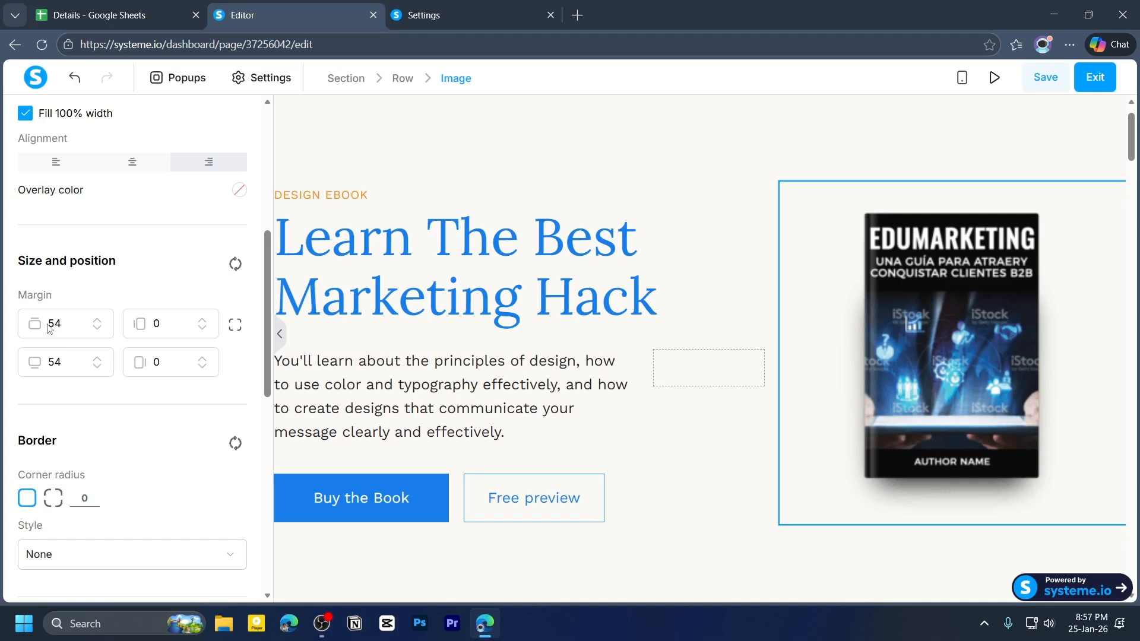
{"action": "left_click_drag", "start_coordinate": [49, 326], "coordinate": [70, 323]}
{"action": "left_click_drag", "start_coordinate": [48, 362], "coordinate": [73, 363]}
{"action": "scroll", "coordinate": [663, 532], "scroll_direction": "down", "scroll_amount": 3}
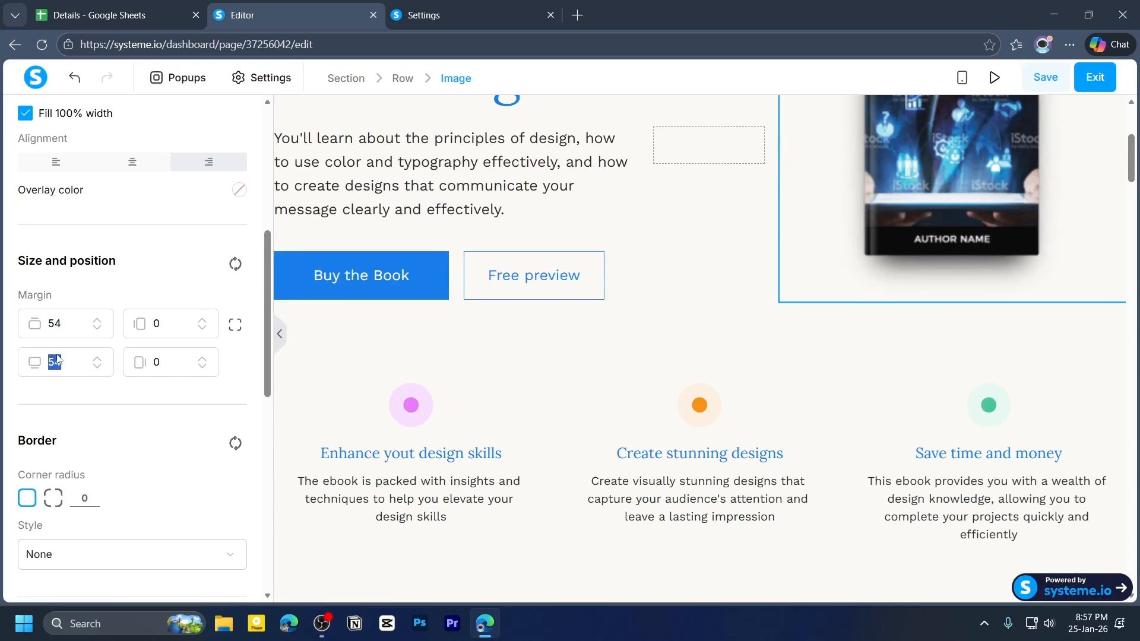
{"action": "type", "text": "0"}
- Try replacing the description paragraph under the headline with the text df, then undo it
{"action": "scroll", "coordinate": [92, 523], "scroll_direction": "up", "scroll_amount": 3}
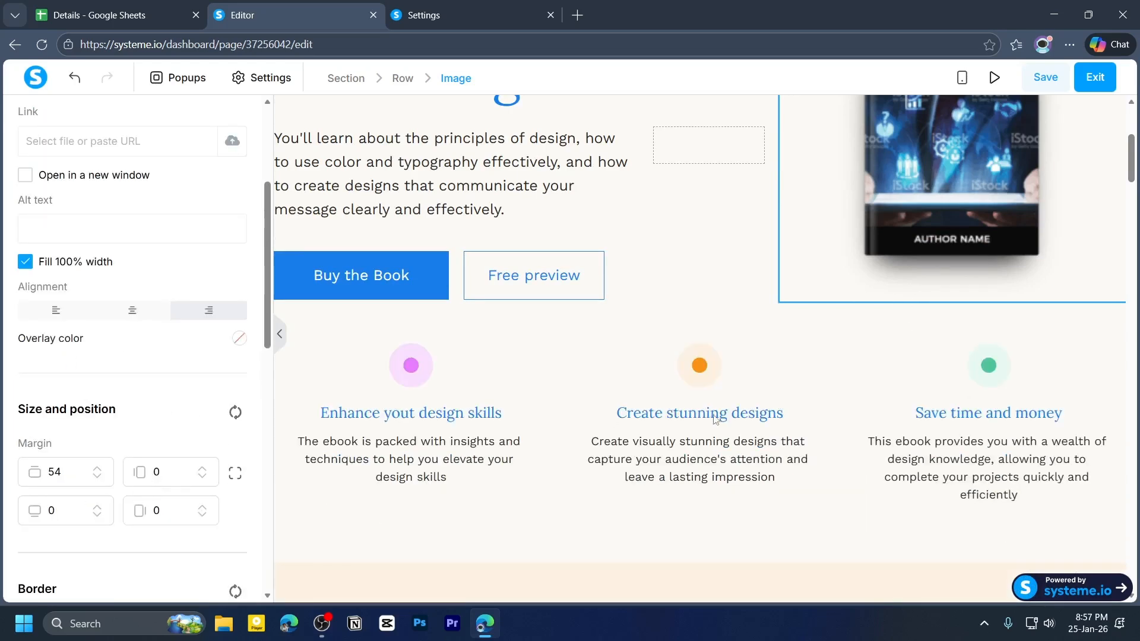
{"action": "scroll", "coordinate": [715, 418], "scroll_direction": "up", "scroll_amount": 3}
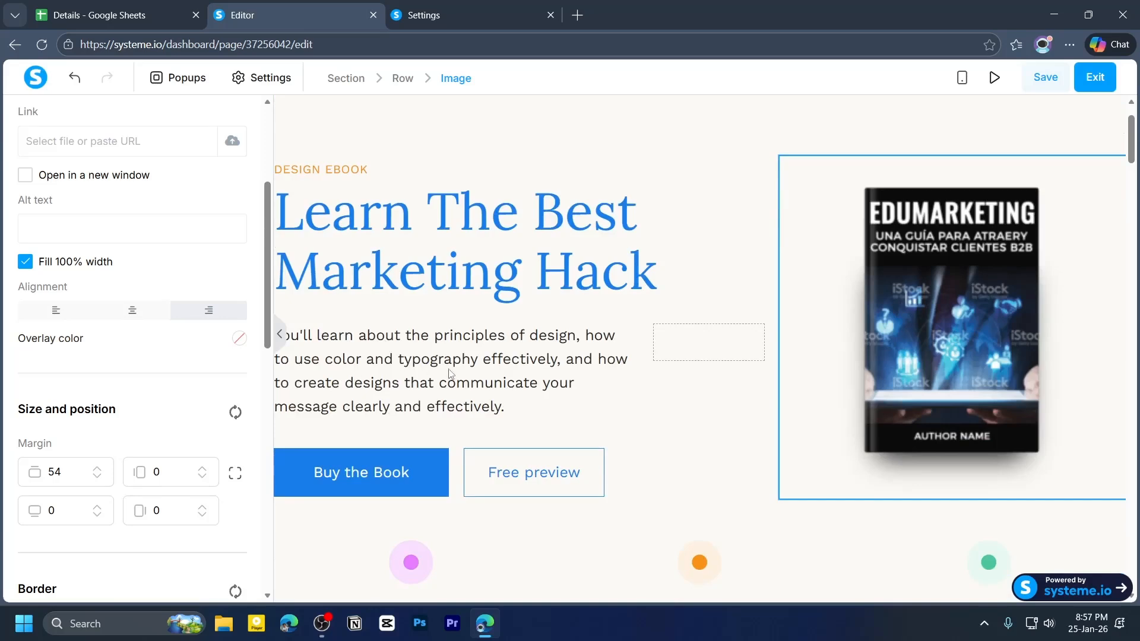
{"action": "left_click", "coordinate": [451, 375]}
{"action": "left_click", "coordinate": [433, 375]}
{"action": "key", "text": "ctrl+a"}
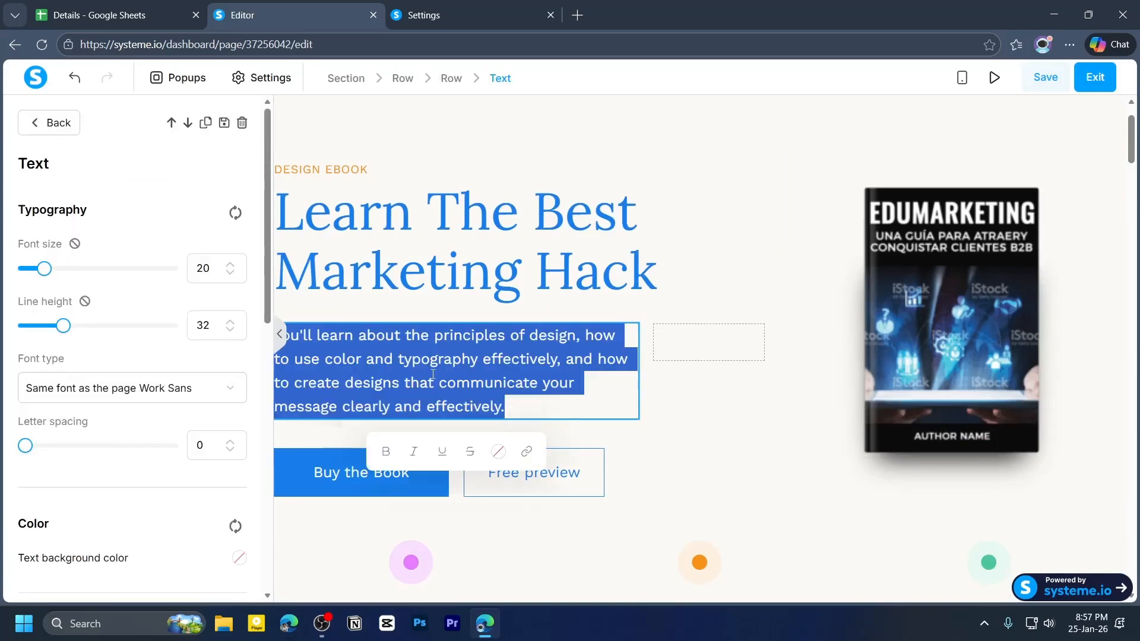
{"action": "left_click", "coordinate": [491, 295]}
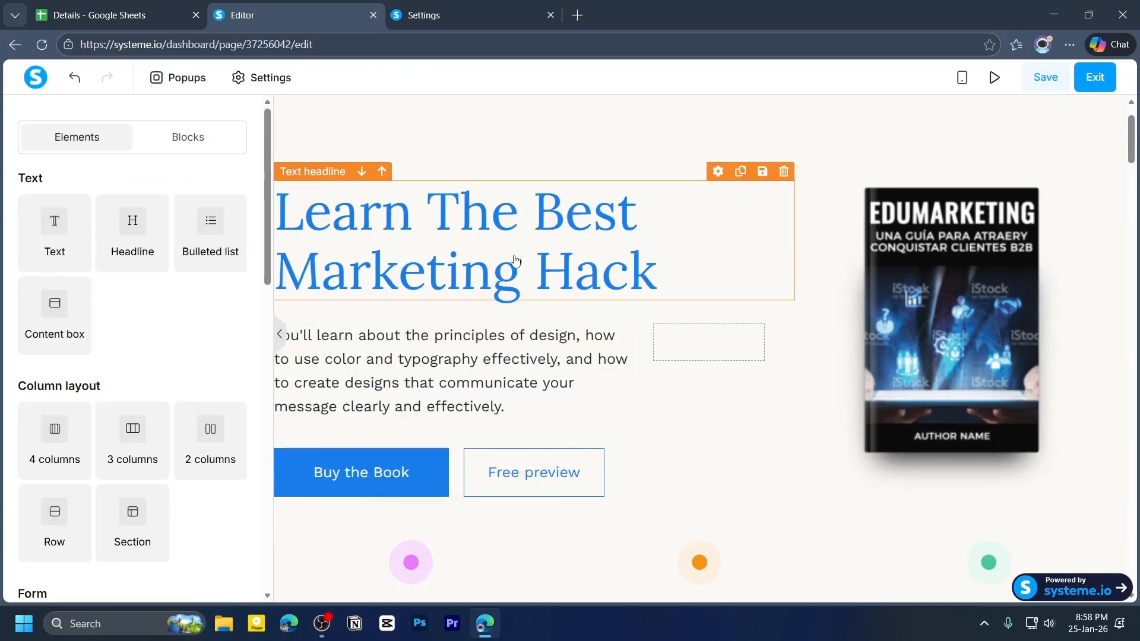
{"action": "left_click", "coordinate": [437, 257]}
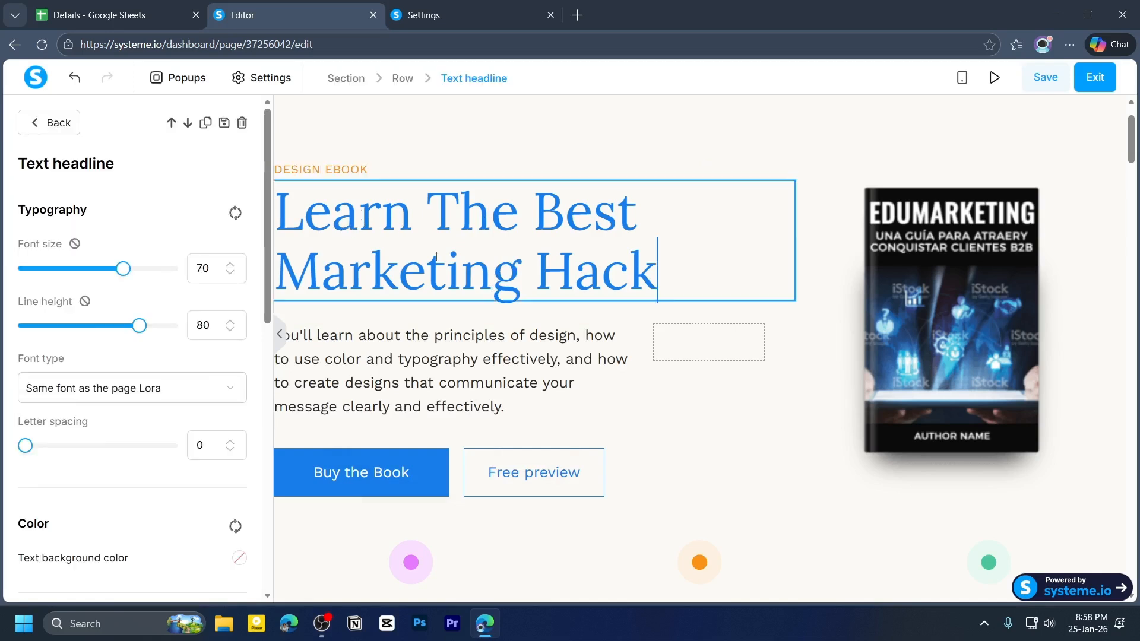
{"action": "left_click", "coordinate": [486, 367]}
{"action": "left_click", "coordinate": [502, 366]}
{"action": "key", "text": "ctrl+a"}
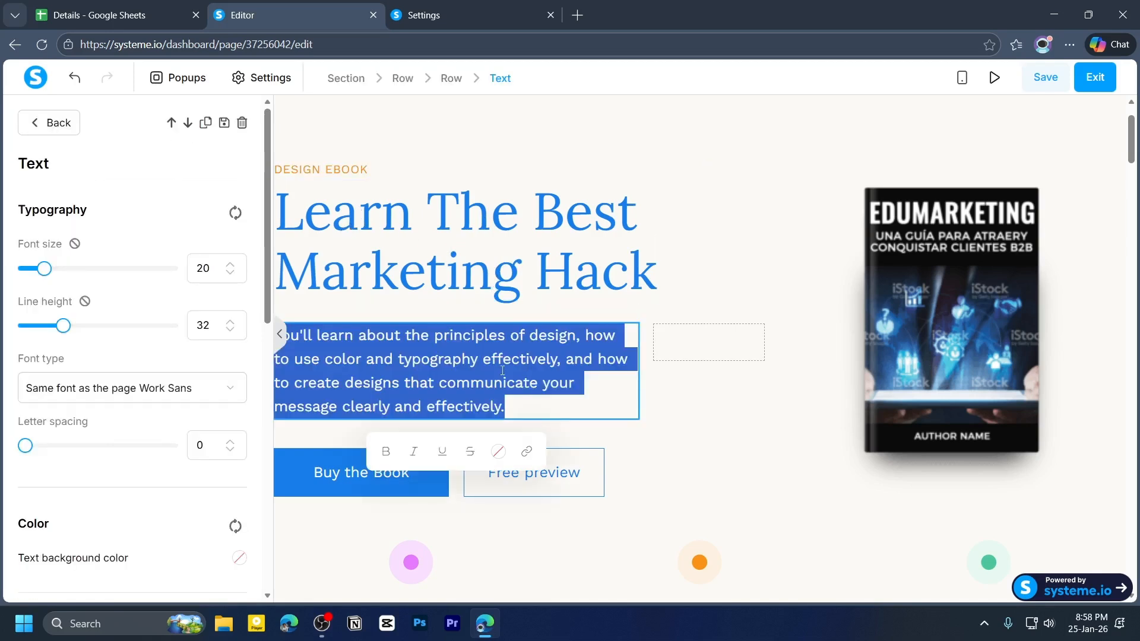
{"action": "key", "text": "BackSpace"}
{"action": "type", "text": "df"}
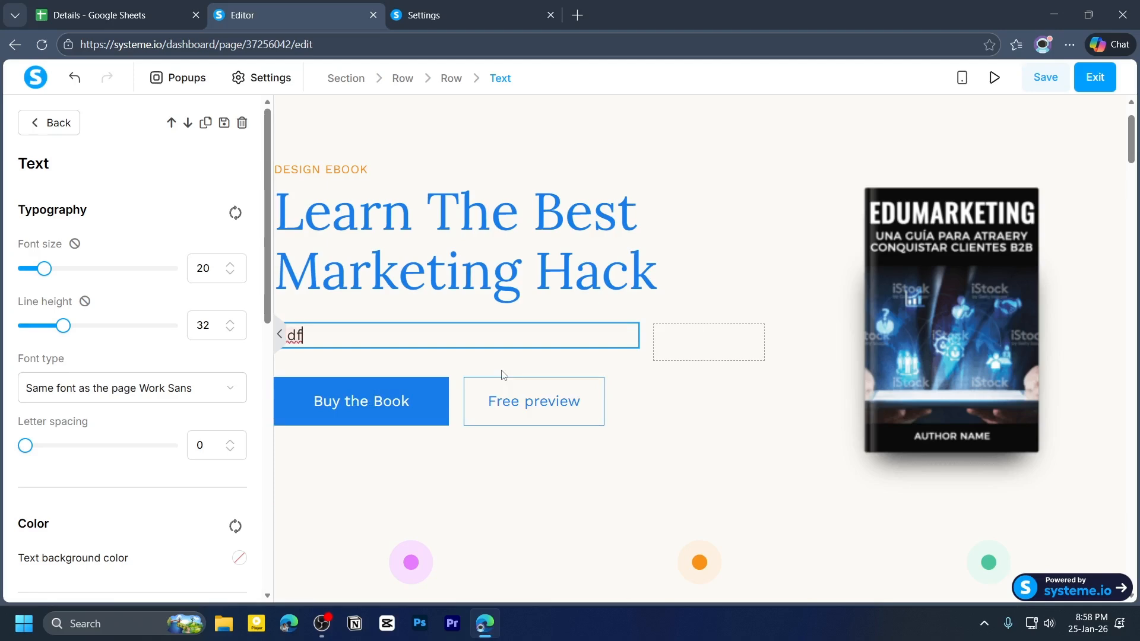
{"action": "key", "text": "ctrl+z"}
{"action": "left_click", "coordinate": [717, 421]}
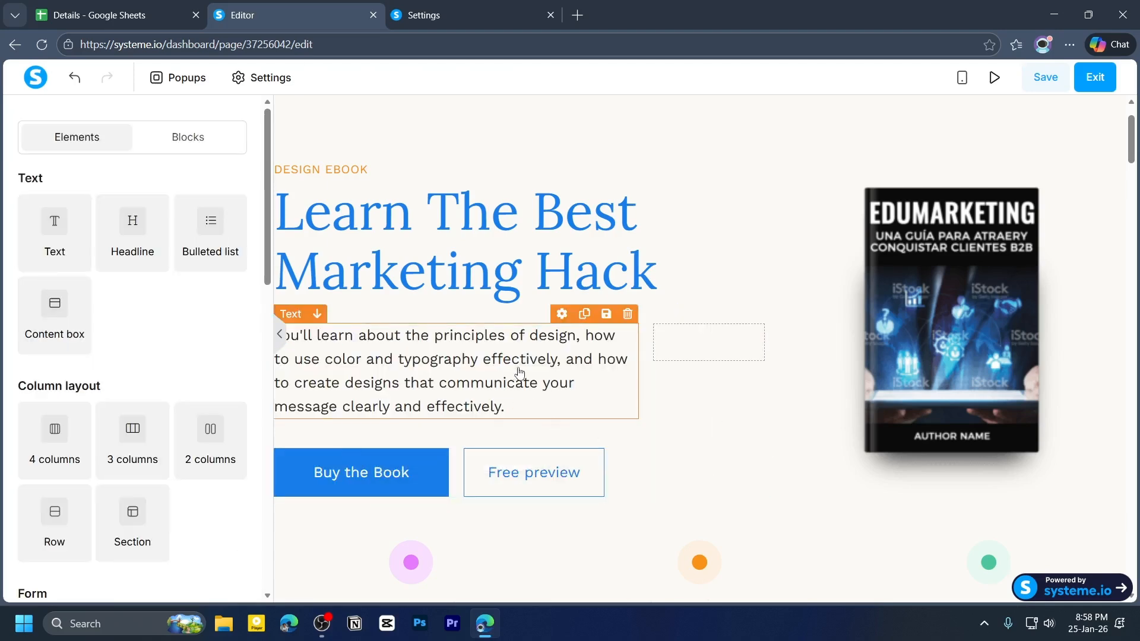
- Set the Buy the Book button's click action to Next step URL
{"action": "scroll", "coordinate": [520, 372], "scroll_direction": "down", "scroll_amount": 3}
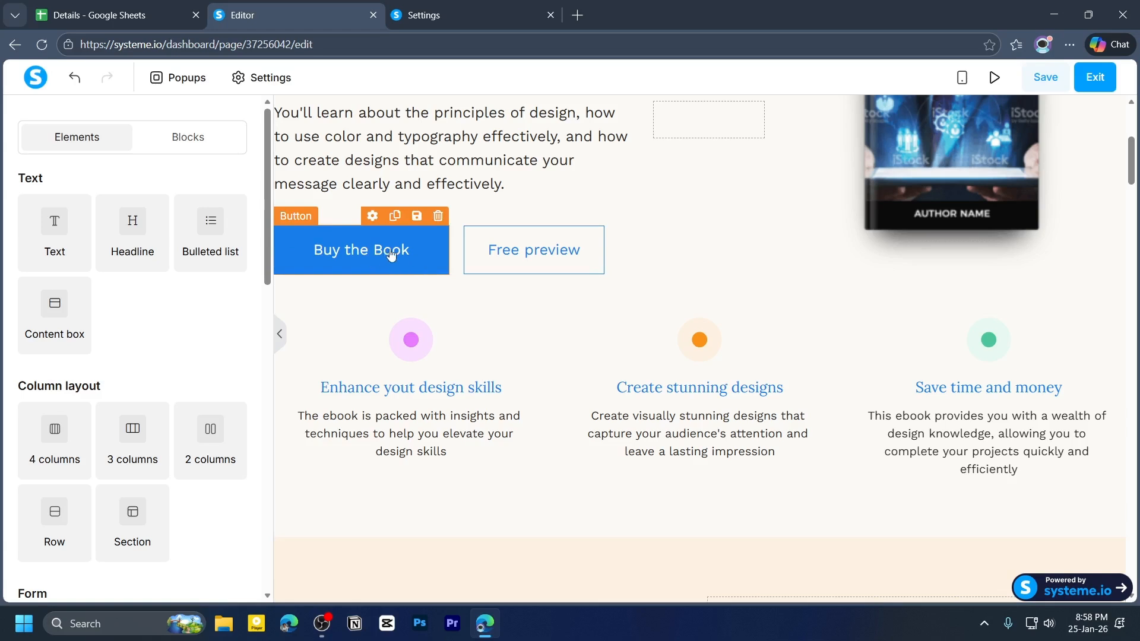
{"action": "left_click", "coordinate": [415, 266]}
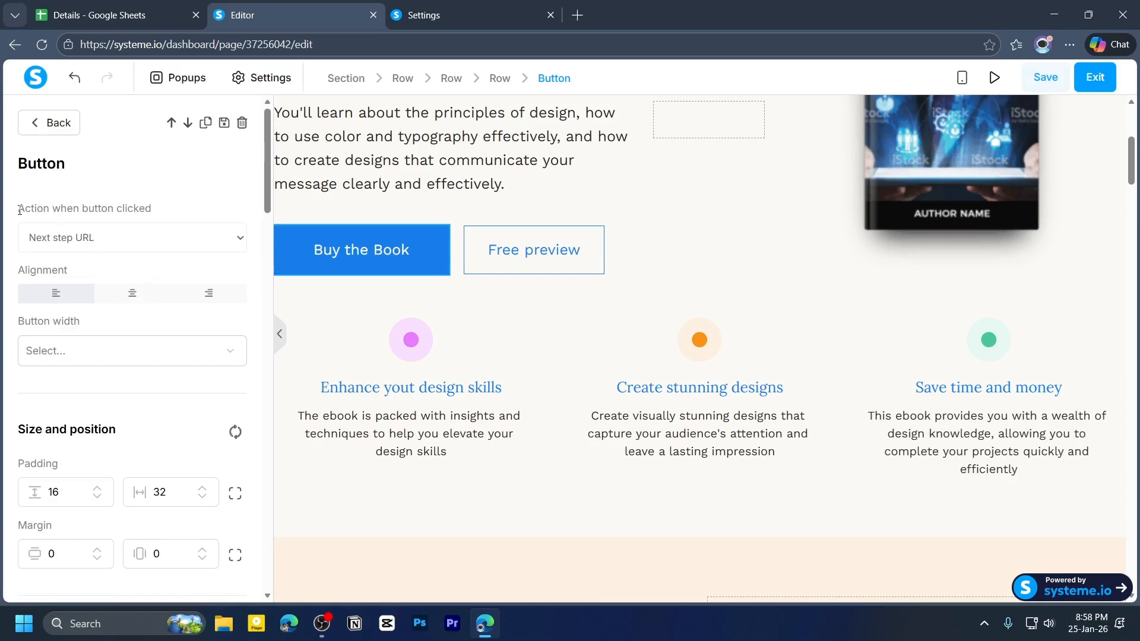
{"action": "left_click_drag", "start_coordinate": [24, 208], "coordinate": [50, 209]}
{"action": "left_click", "coordinate": [131, 211]}
{"action": "left_click", "coordinate": [141, 245]}
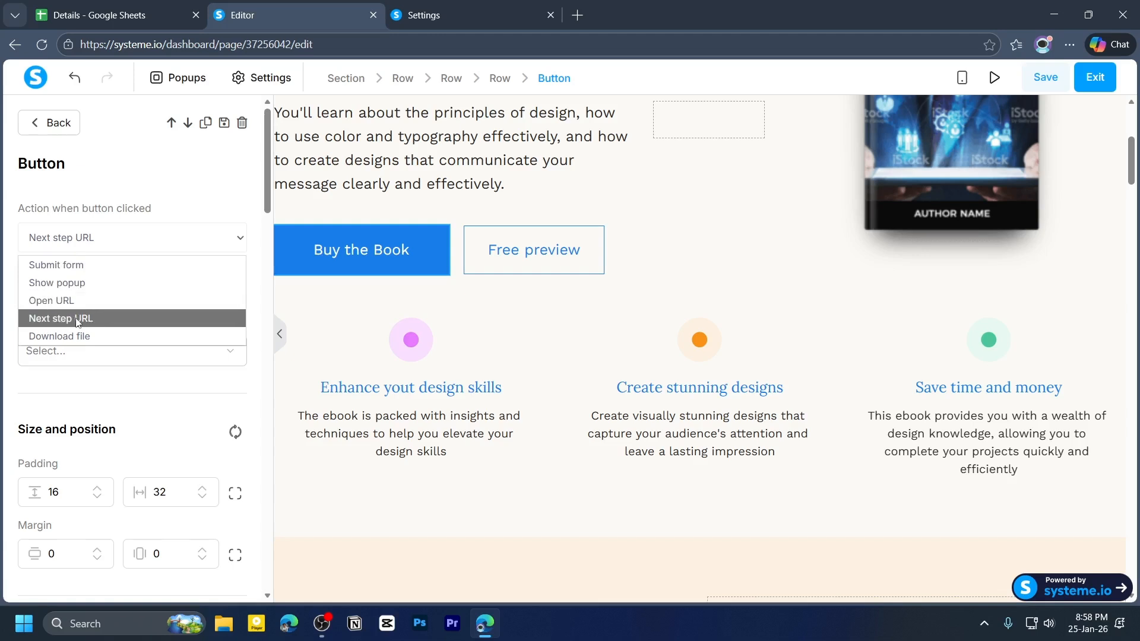
{"action": "left_click", "coordinate": [93, 320]}
- Change the button's text to Buy Book
{"action": "scroll", "coordinate": [95, 271], "scroll_direction": "down", "scroll_amount": 5}
{"action": "scroll", "coordinate": [95, 270], "scroll_direction": "down", "scroll_amount": 3}
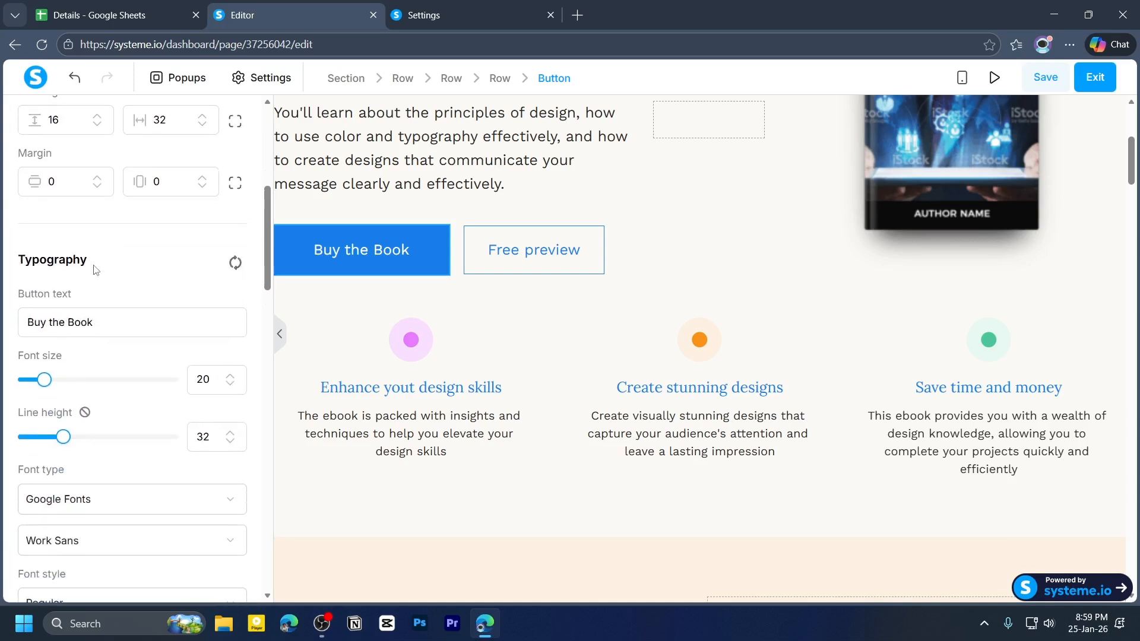
{"action": "left_click_drag", "start_coordinate": [17, 221], "coordinate": [72, 220]}
{"action": "left_click", "coordinate": [28, 188]}
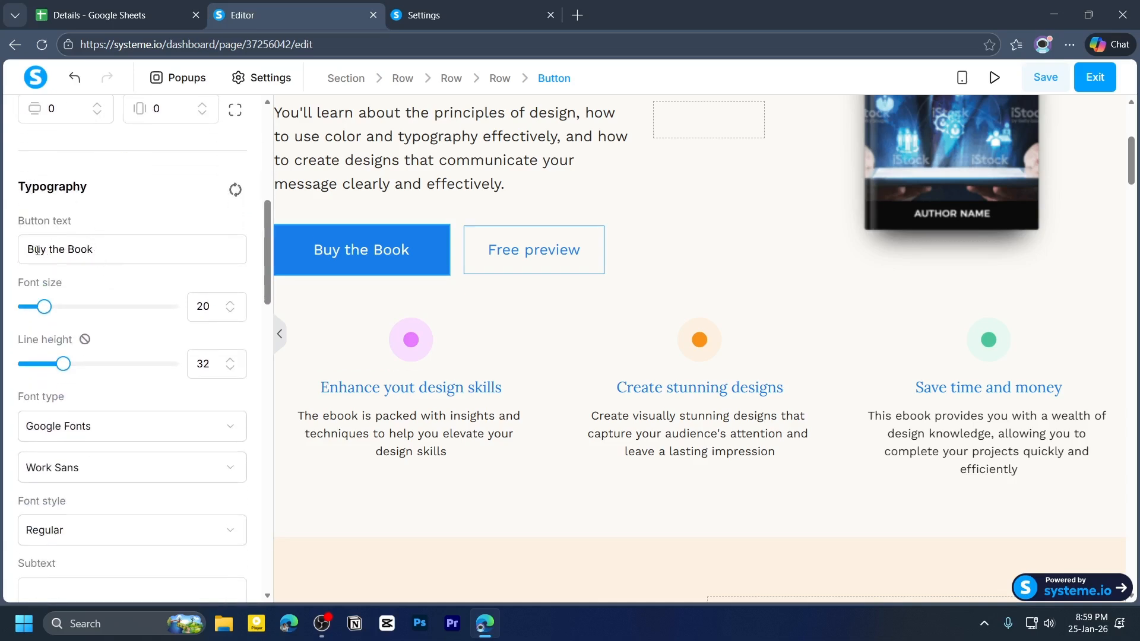
{"action": "double_click", "coordinate": [57, 251]}
{"action": "key", "text": "BackSpace"}
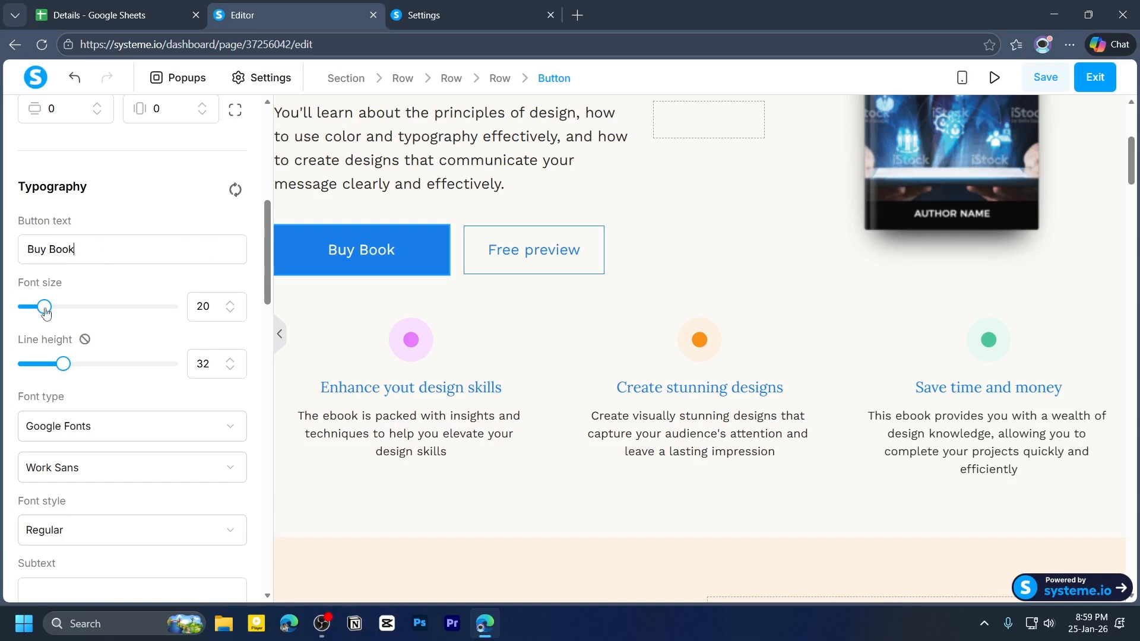
- Set the button's font size to 27 and its font to the page's Work Sans font
{"action": "left_click_drag", "start_coordinate": [47, 313], "coordinate": [57, 309]}
{"action": "scroll", "coordinate": [56, 310], "scroll_direction": "down", "scroll_amount": 1}
{"action": "left_click", "coordinate": [83, 355]}
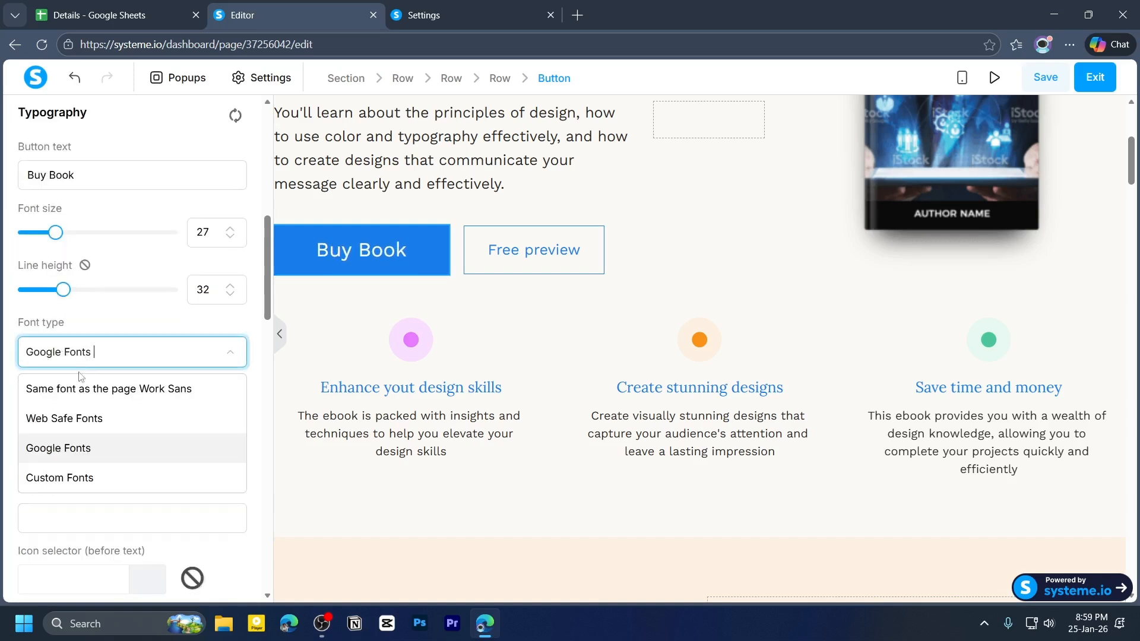
{"action": "left_click", "coordinate": [130, 387]}
- Adjust the button's background colour shade in the colour picker
{"action": "scroll", "coordinate": [40, 393], "scroll_direction": "down", "scroll_amount": 4}
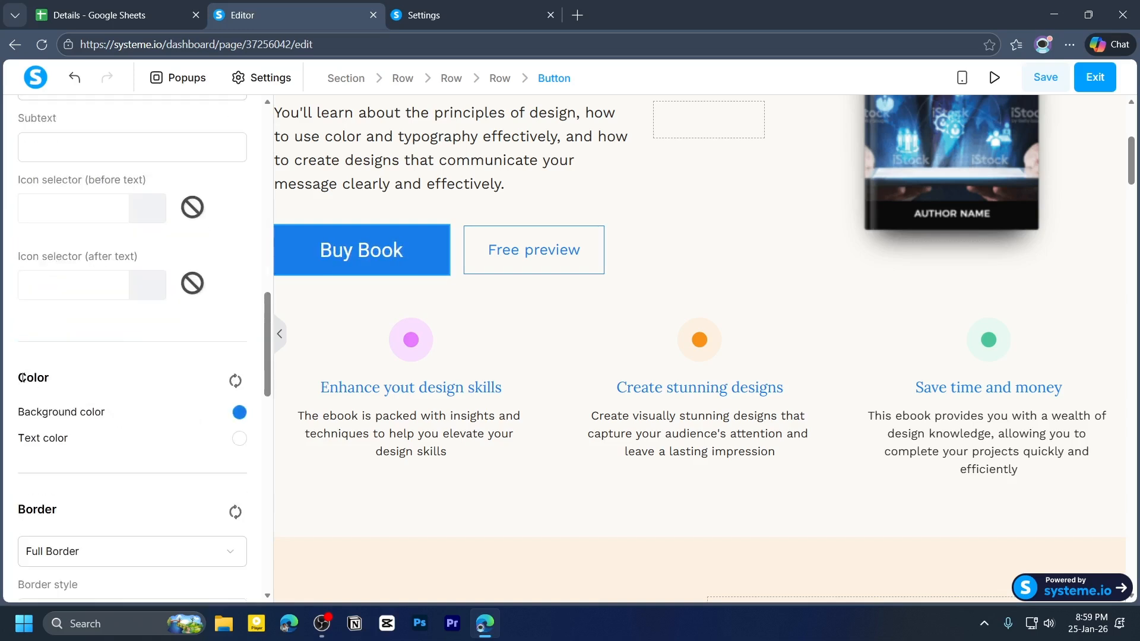
{"action": "left_click_drag", "start_coordinate": [18, 381], "coordinate": [63, 386]}
{"action": "left_click", "coordinate": [42, 410]}
{"action": "left_click", "coordinate": [239, 412]}
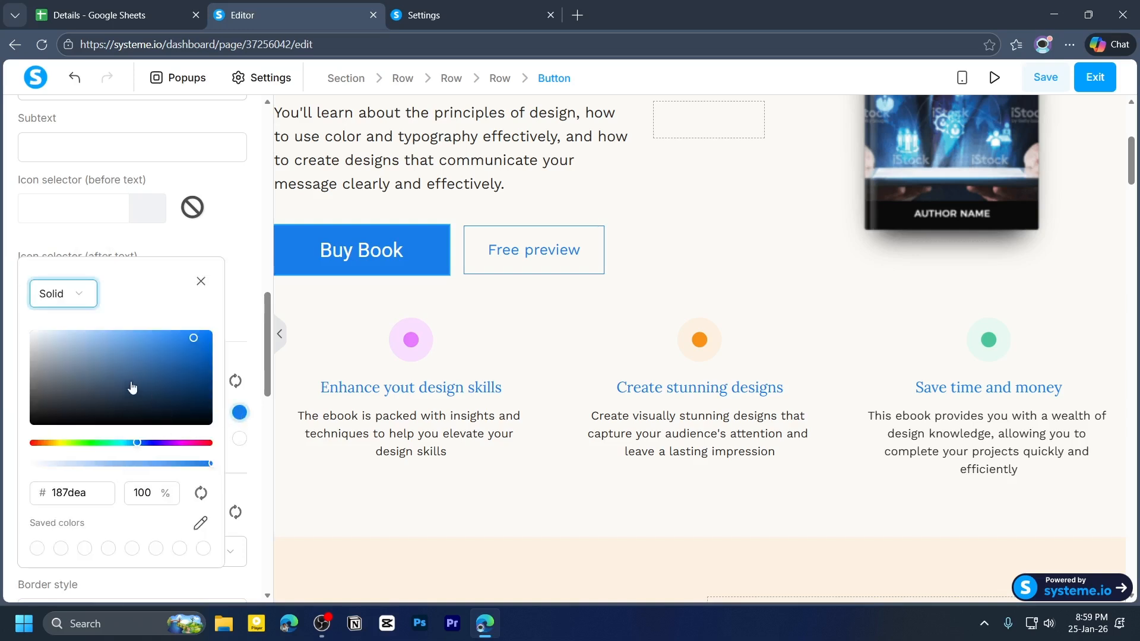
{"action": "left_click_drag", "start_coordinate": [133, 388], "coordinate": [103, 343]}
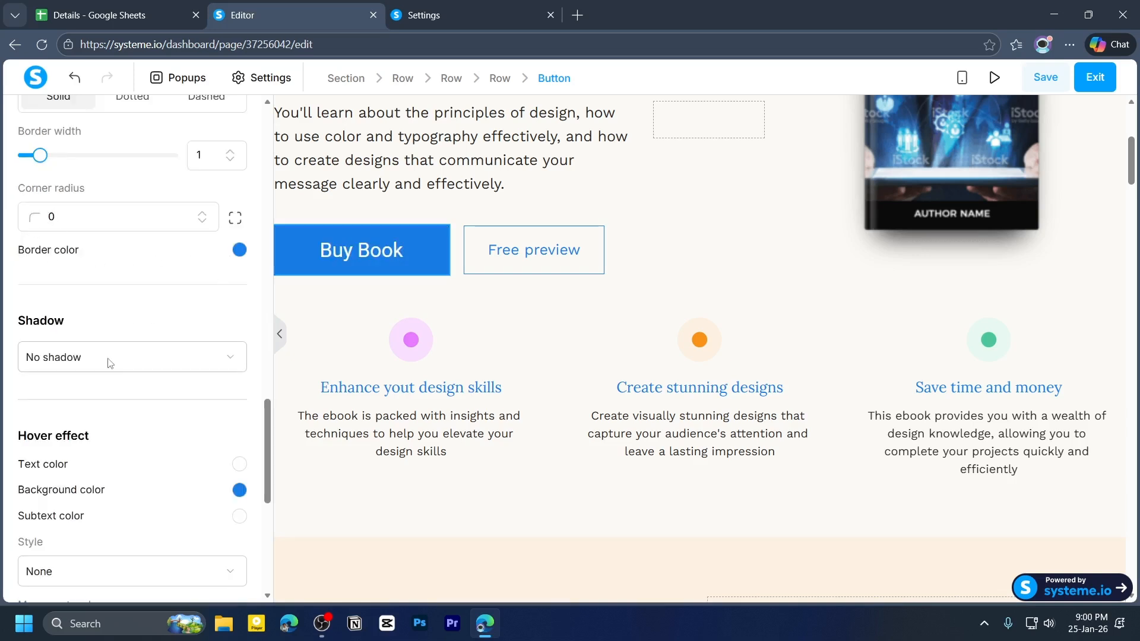
{"action": "scroll", "coordinate": [148, 442], "scroll_direction": "up", "scroll_amount": 6}
{"action": "scroll", "coordinate": [184, 420], "scroll_direction": "down", "scroll_amount": 1}
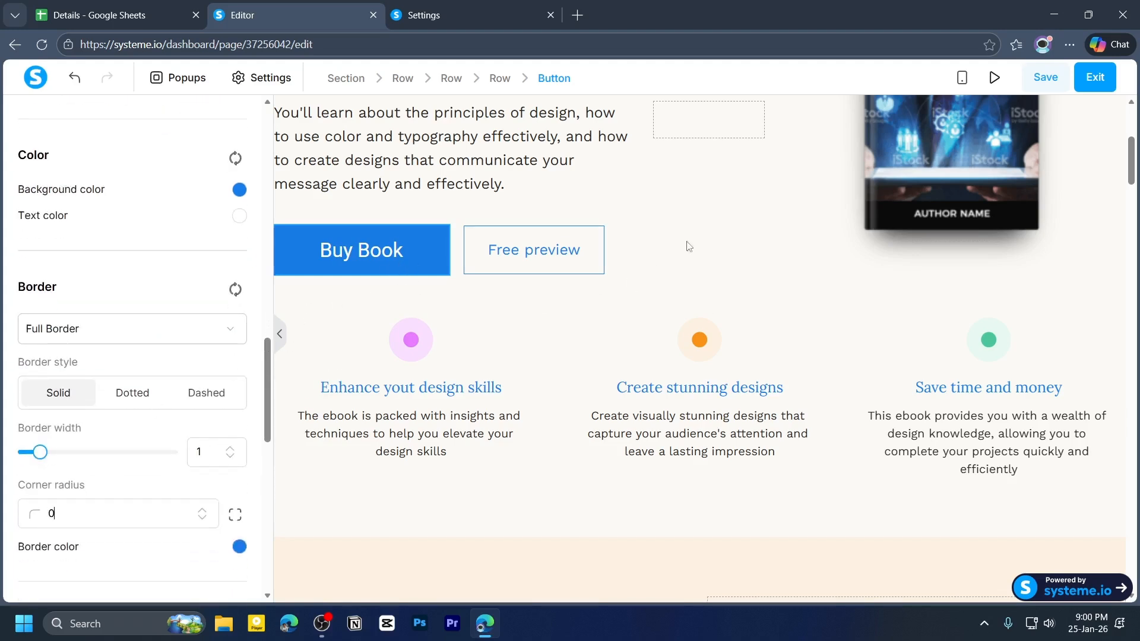
{"action": "left_click", "coordinate": [674, 308]}
- Delete the About the book section from the page
{"action": "scroll", "coordinate": [674, 308], "scroll_direction": "down", "scroll_amount": 3}
{"action": "scroll", "coordinate": [631, 361], "scroll_direction": "down", "scroll_amount": 4}
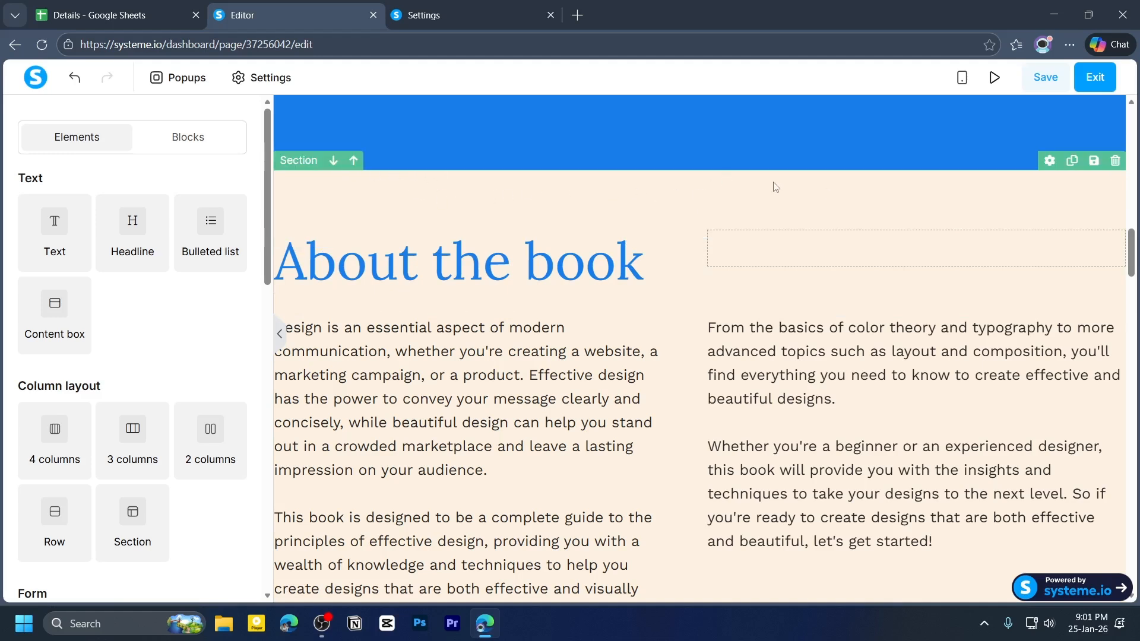
{"action": "left_click", "coordinate": [1115, 161]}
{"action": "left_click", "coordinate": [658, 145]}
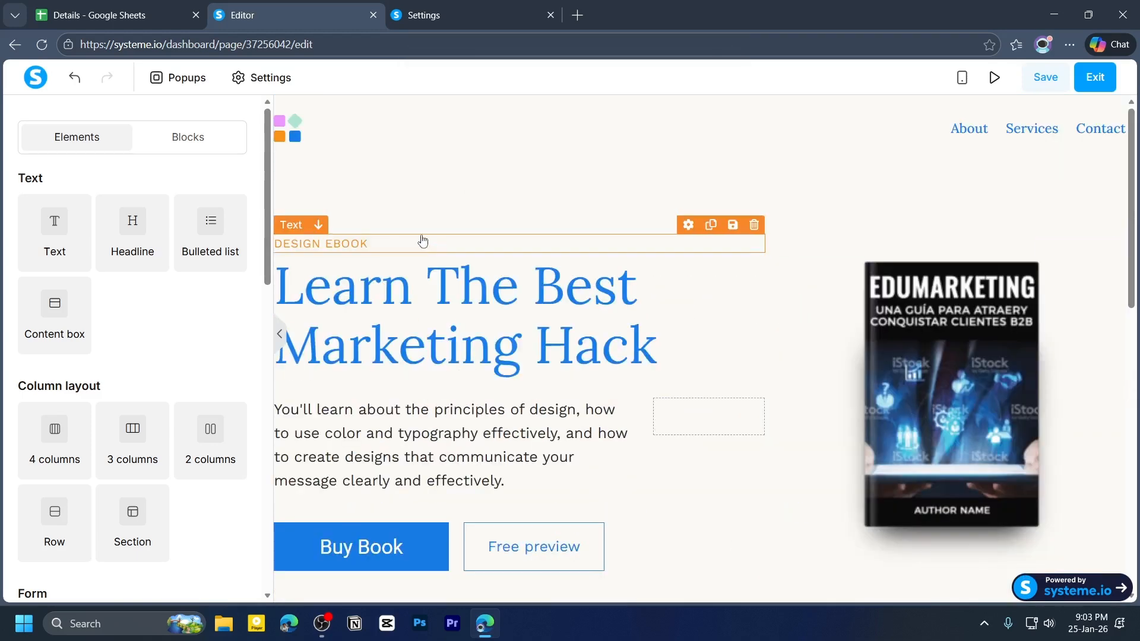
- Inspect the logo image and the header menu items' settings
{"action": "left_click", "coordinate": [352, 136]}
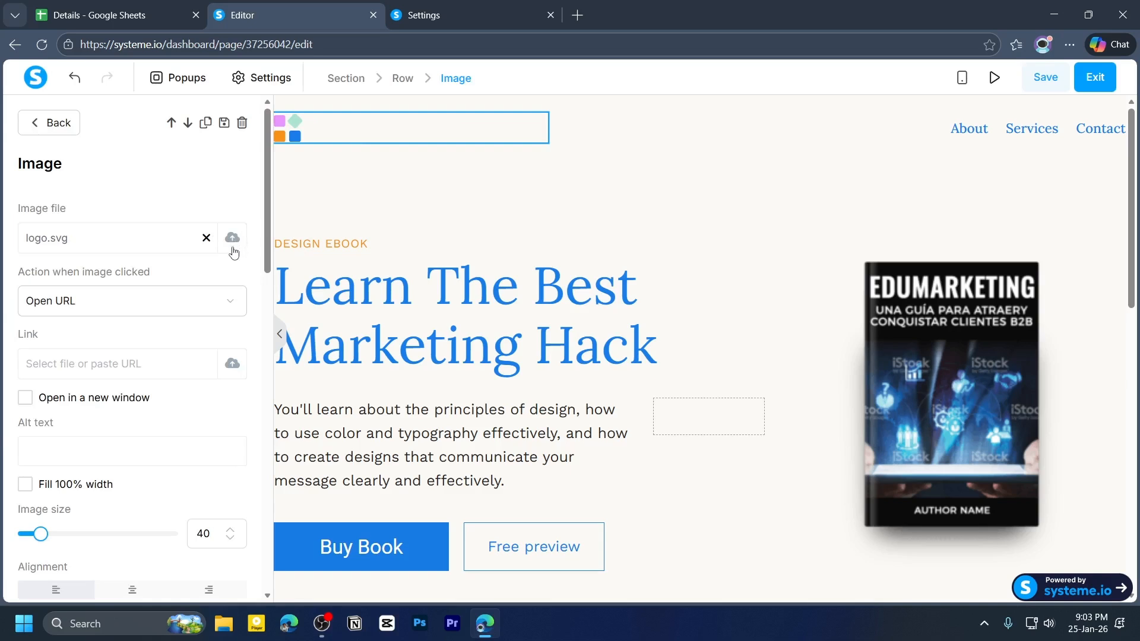
{"action": "key", "text": "Escape"}
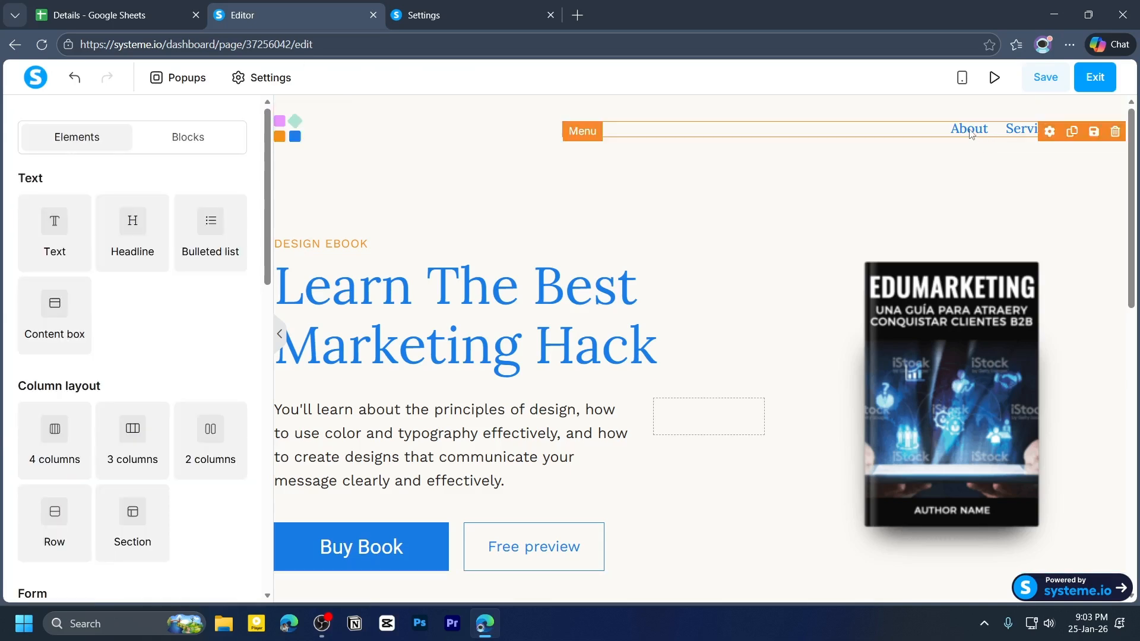
{"action": "left_click", "coordinate": [971, 133]}
{"action": "double_click", "coordinate": [84, 239]}
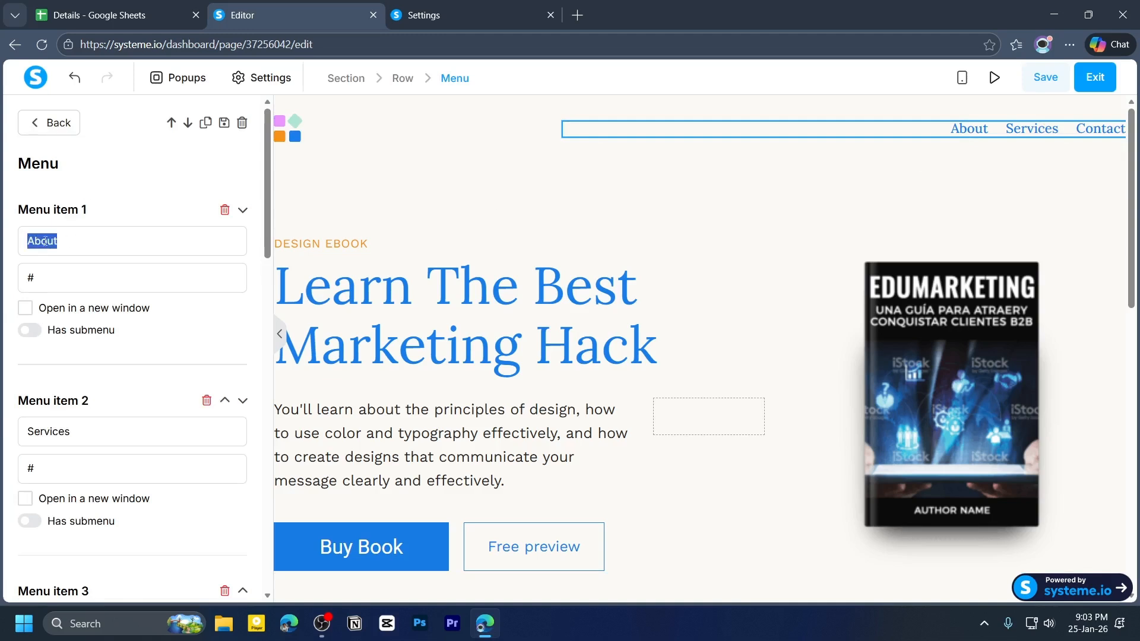
{"action": "left_click", "coordinate": [94, 288]}
{"action": "key", "text": "Escape"}
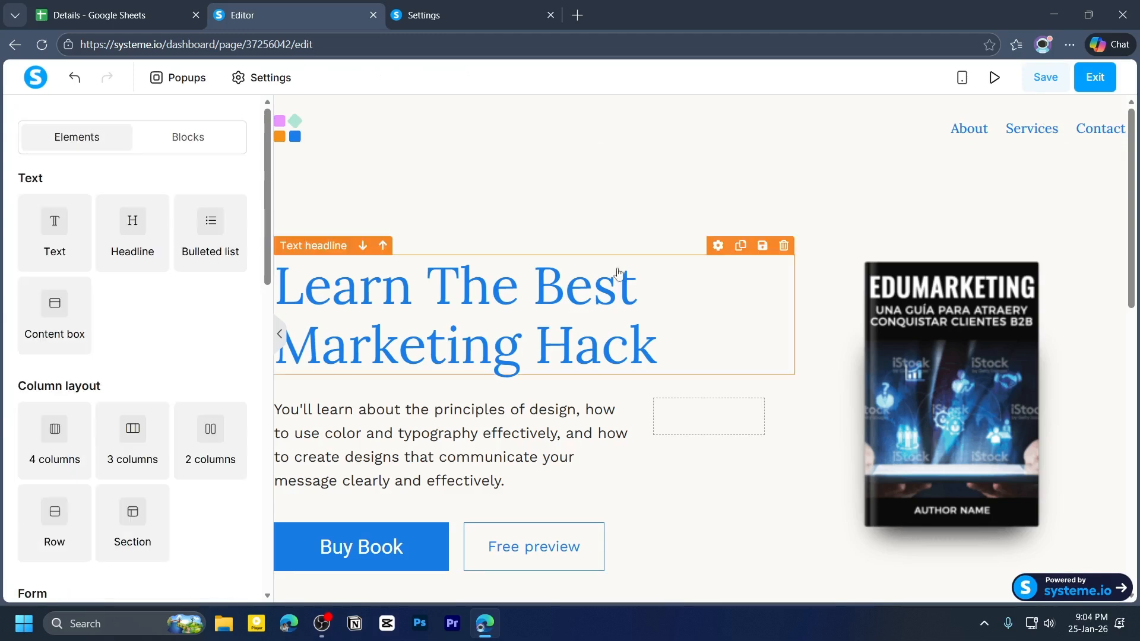
- Convert the main headline Learn The Best Marketing Hack to an H3 heading
{"action": "left_click", "coordinate": [643, 300]}
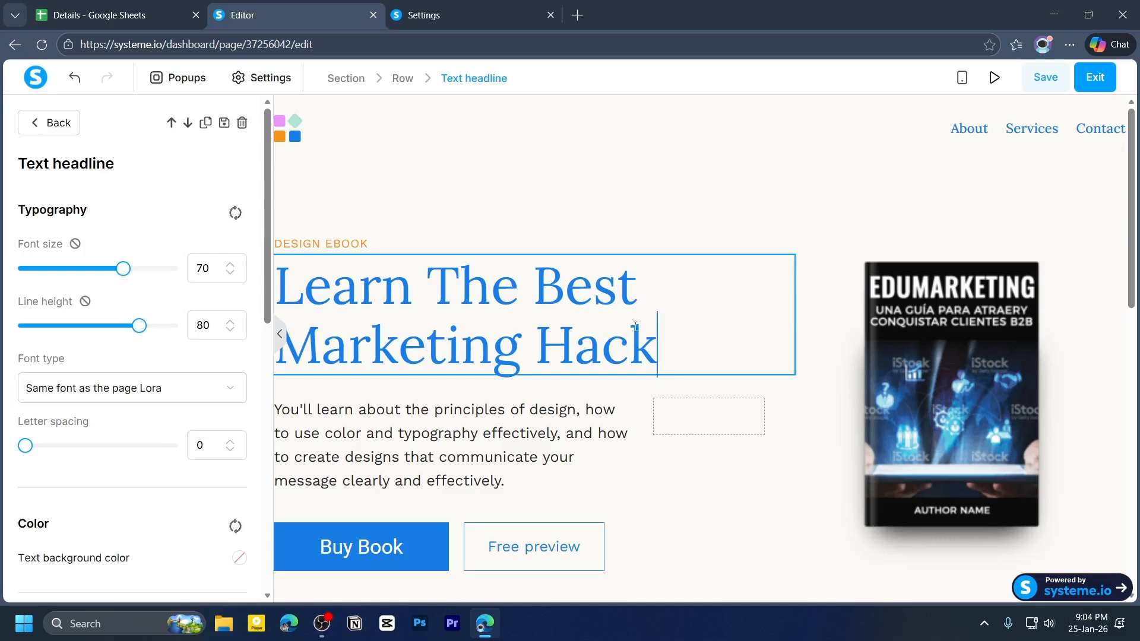
{"action": "left_click", "coordinate": [692, 300]}
{"action": "left_click", "coordinate": [677, 338]}
{"action": "triple_click", "coordinate": [586, 345]}
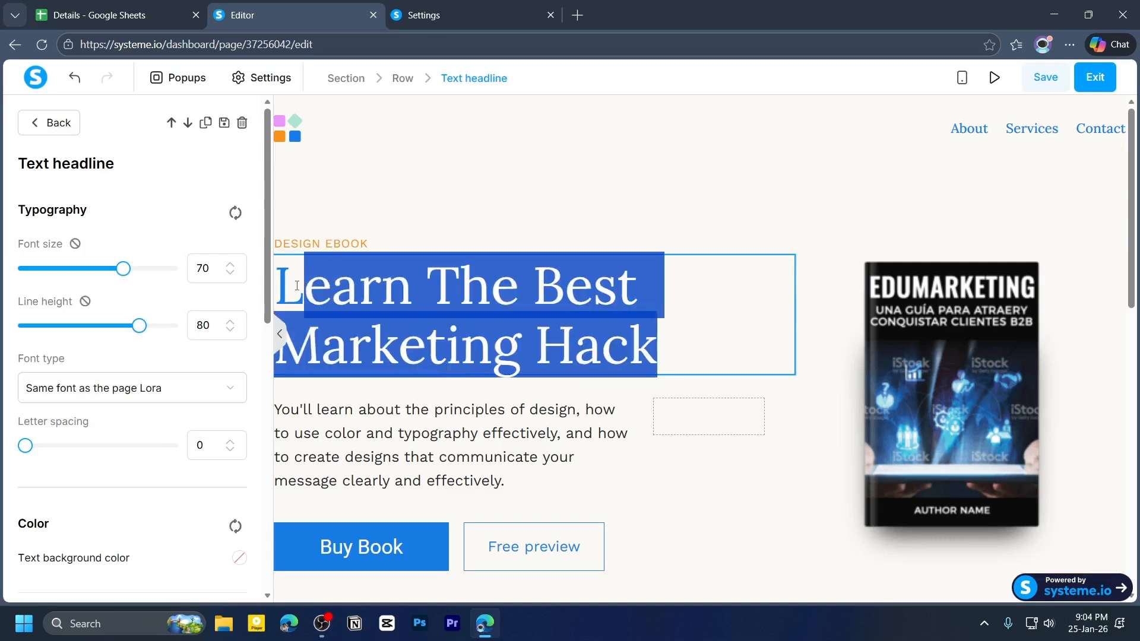
{"action": "left_click", "coordinate": [338, 410]}
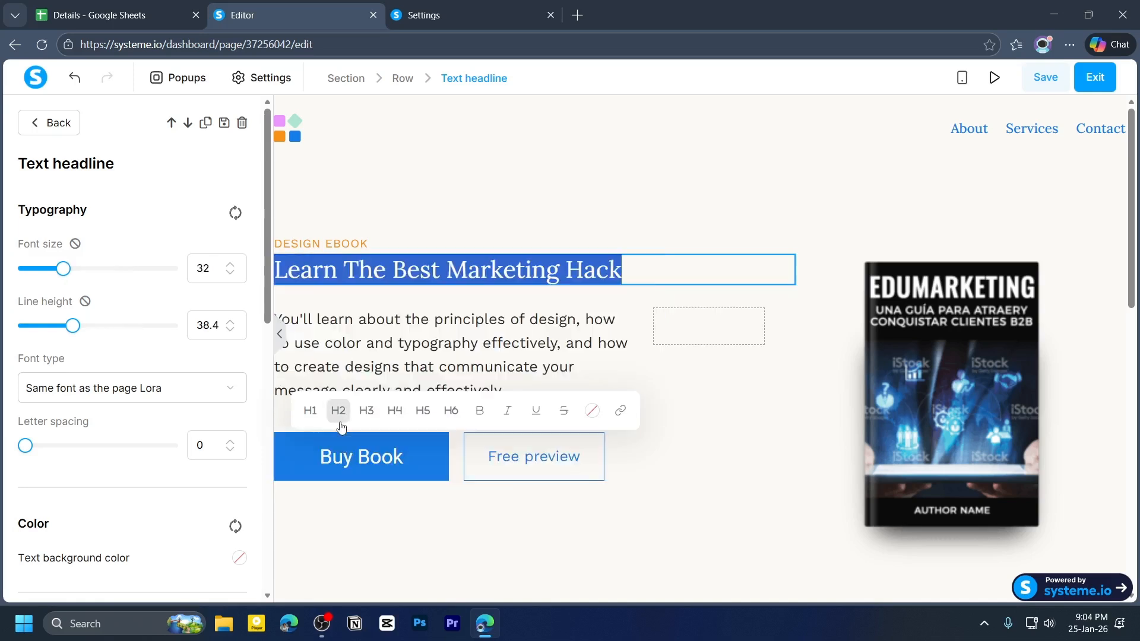
{"action": "left_click", "coordinate": [359, 318]}
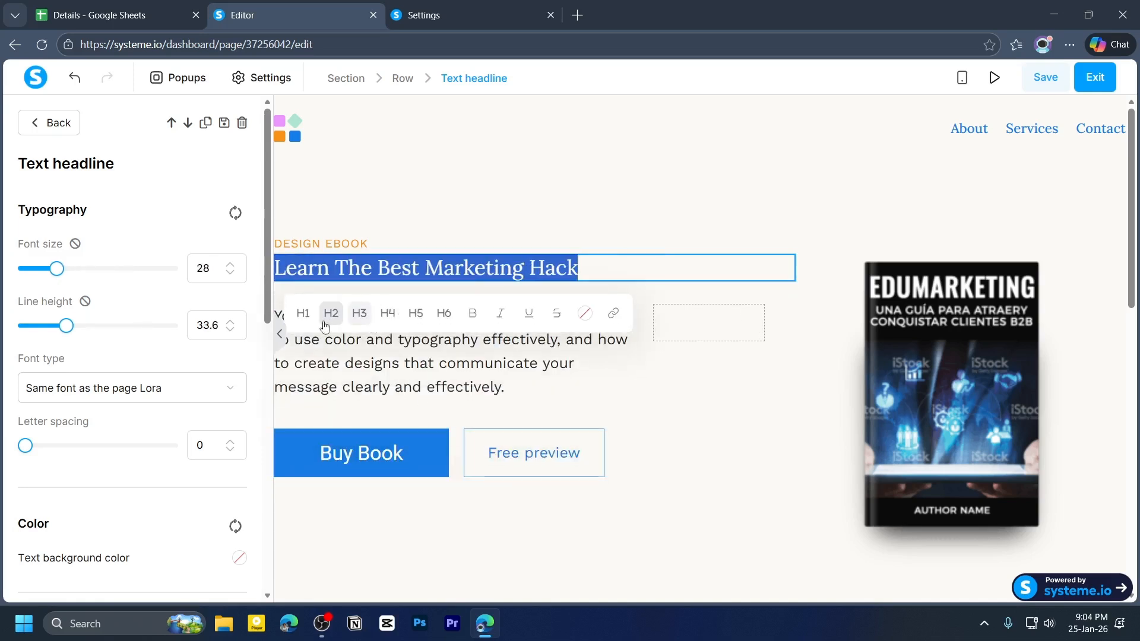
- Make the main headline an H1 and enlarge its font size to 68 along with a taller line height
{"action": "left_click", "coordinate": [301, 317]}
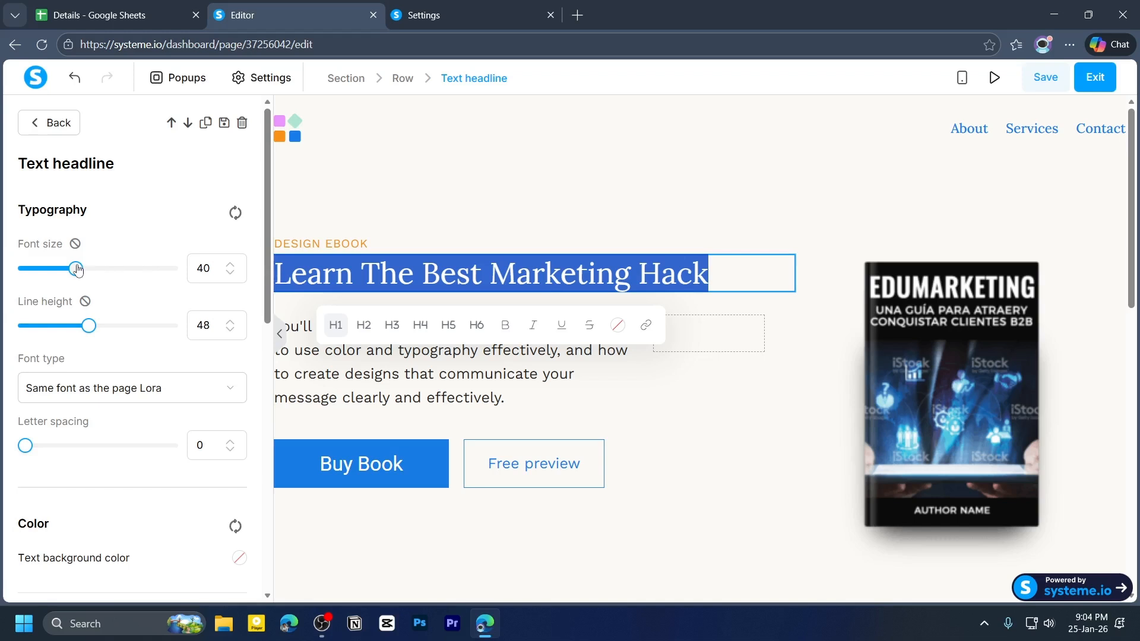
{"action": "left_click_drag", "start_coordinate": [76, 270], "coordinate": [120, 272]}
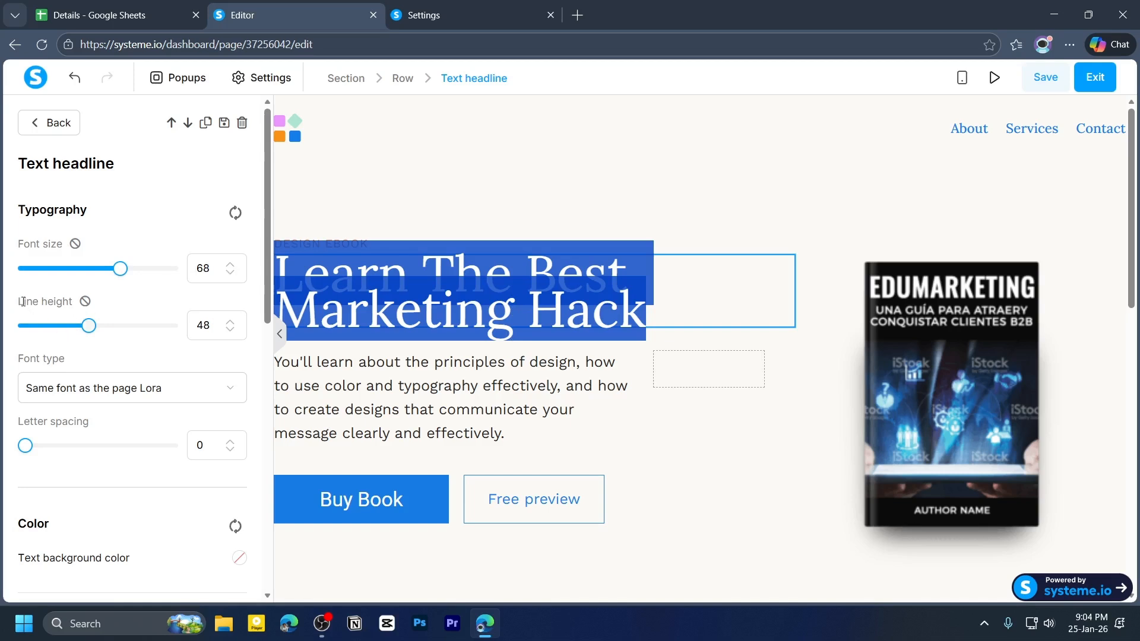
{"action": "left_click_drag", "start_coordinate": [19, 306], "coordinate": [120, 327]}
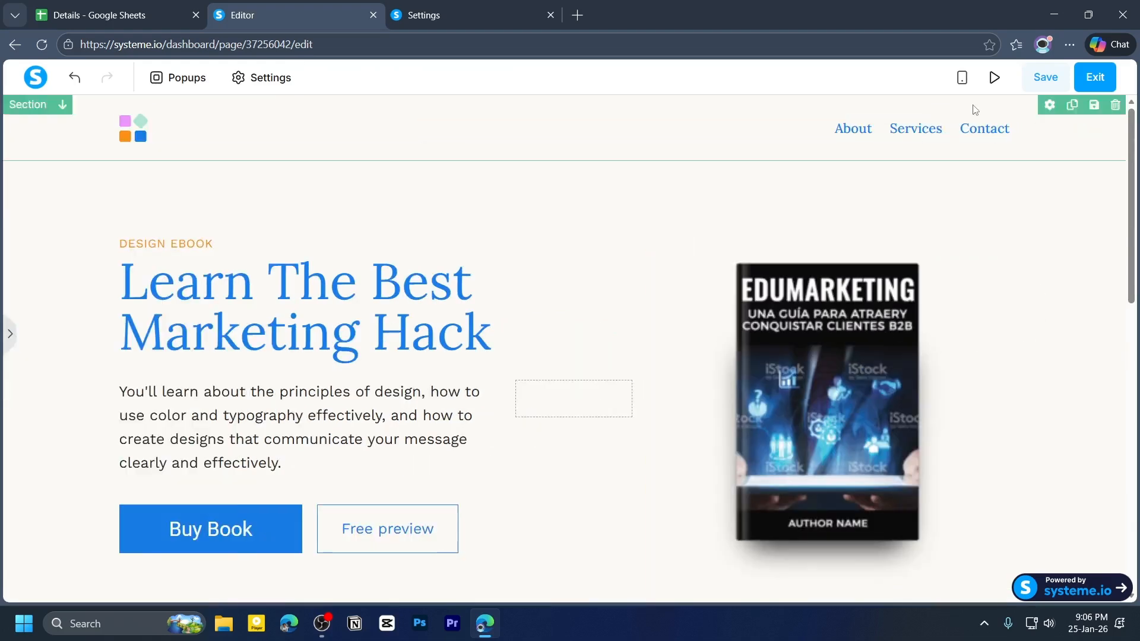
- Preview the page on mobile and hide the book cover image on mobile devices
{"action": "left_click", "coordinate": [962, 78]}
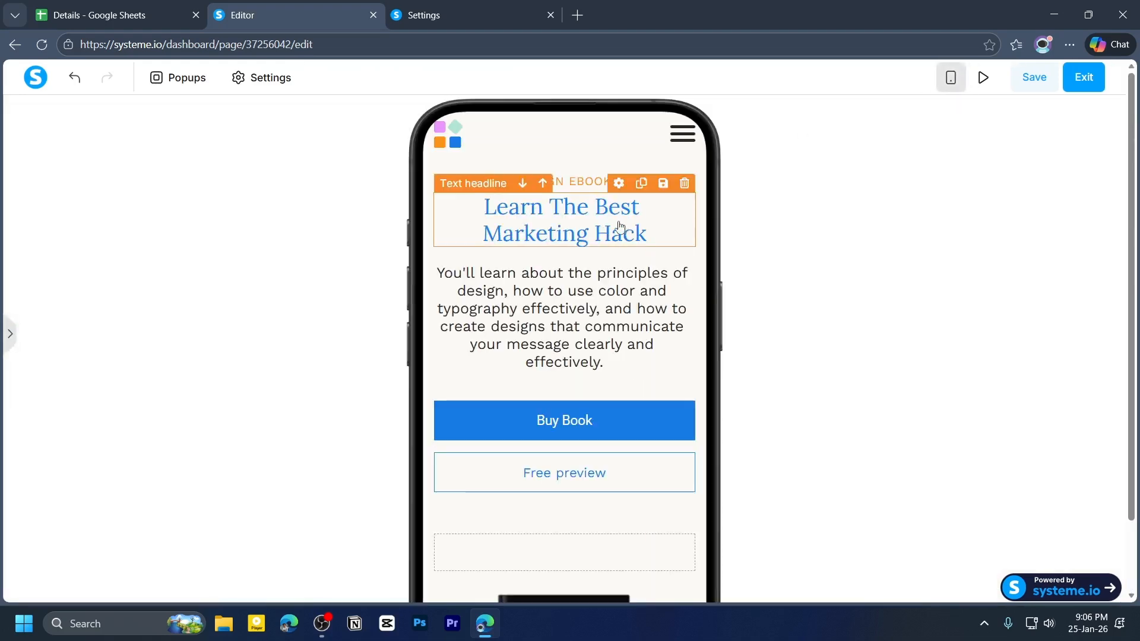
{"action": "scroll", "coordinate": [629, 222], "scroll_direction": "down", "scroll_amount": 5}
{"action": "scroll", "coordinate": [632, 341], "scroll_direction": "up", "scroll_amount": 2}
{"action": "scroll", "coordinate": [598, 281], "scroll_direction": "down", "scroll_amount": 2}
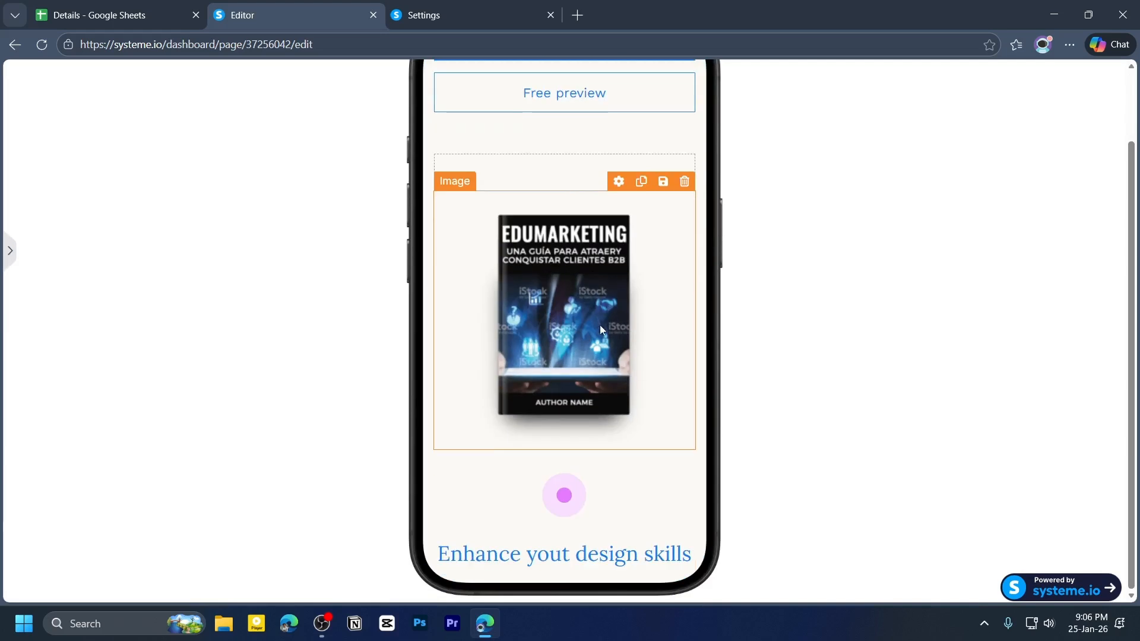
{"action": "left_click", "coordinate": [664, 265]}
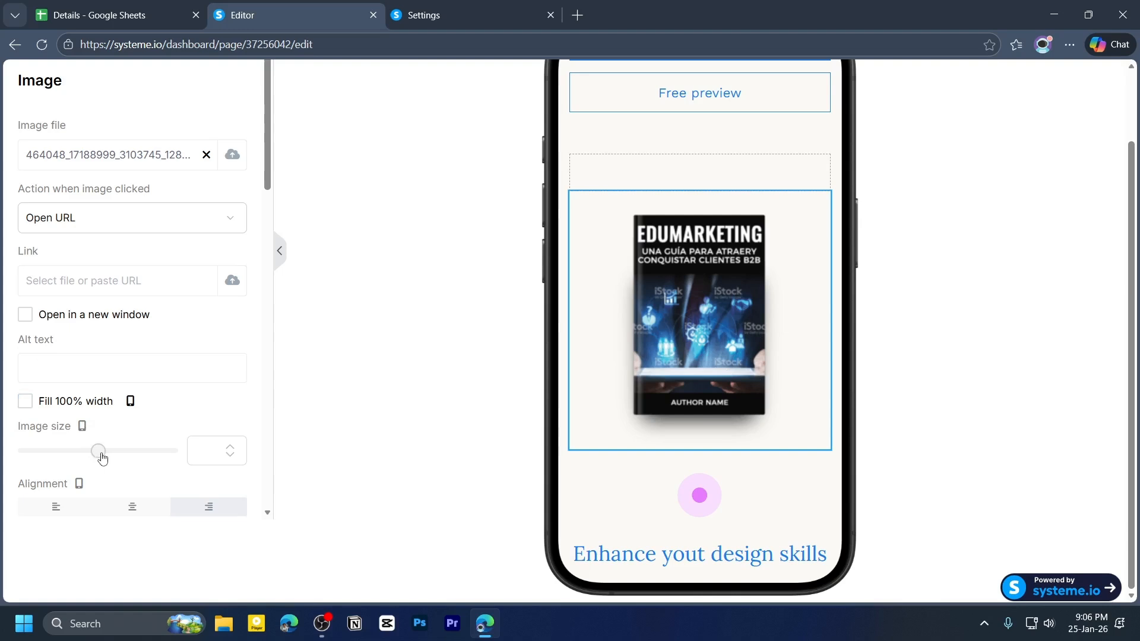
{"action": "scroll", "coordinate": [101, 458], "scroll_direction": "down", "scroll_amount": 6}
{"action": "scroll", "coordinate": [150, 328], "scroll_direction": "down", "scroll_amount": 10}
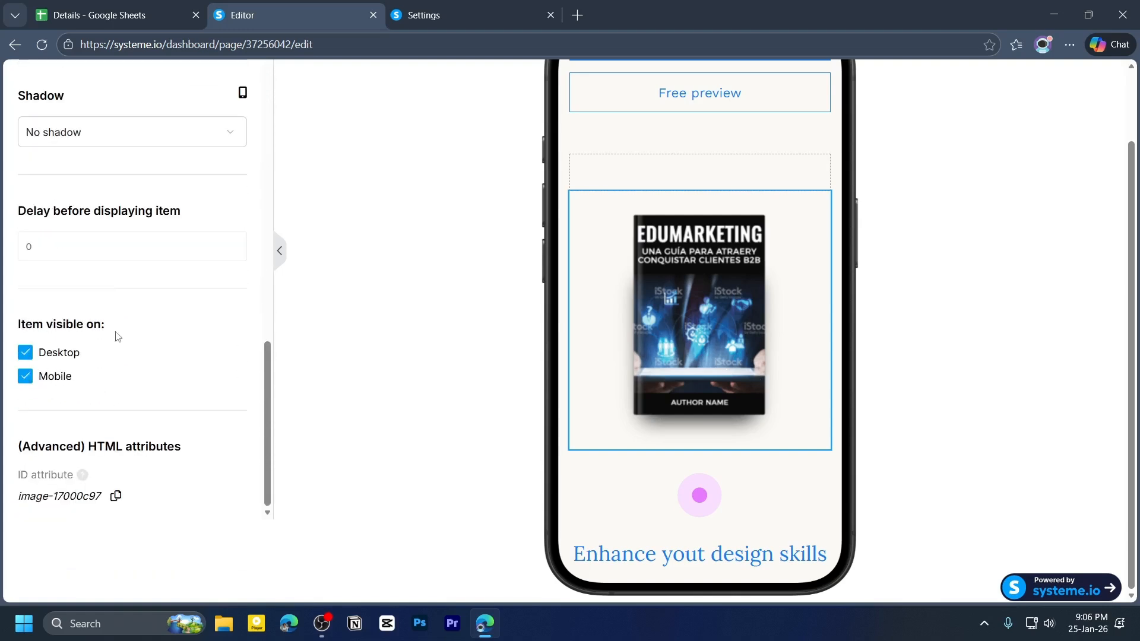
{"action": "left_click", "coordinate": [25, 376]}
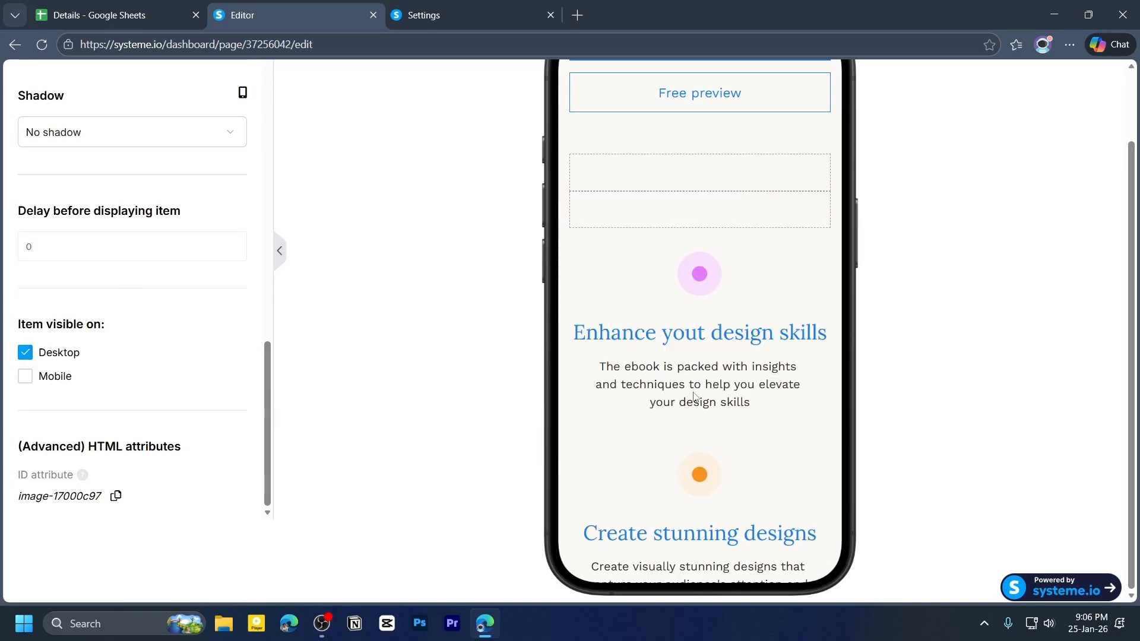
{"action": "scroll", "coordinate": [696, 397], "scroll_direction": "up", "scroll_amount": 2}
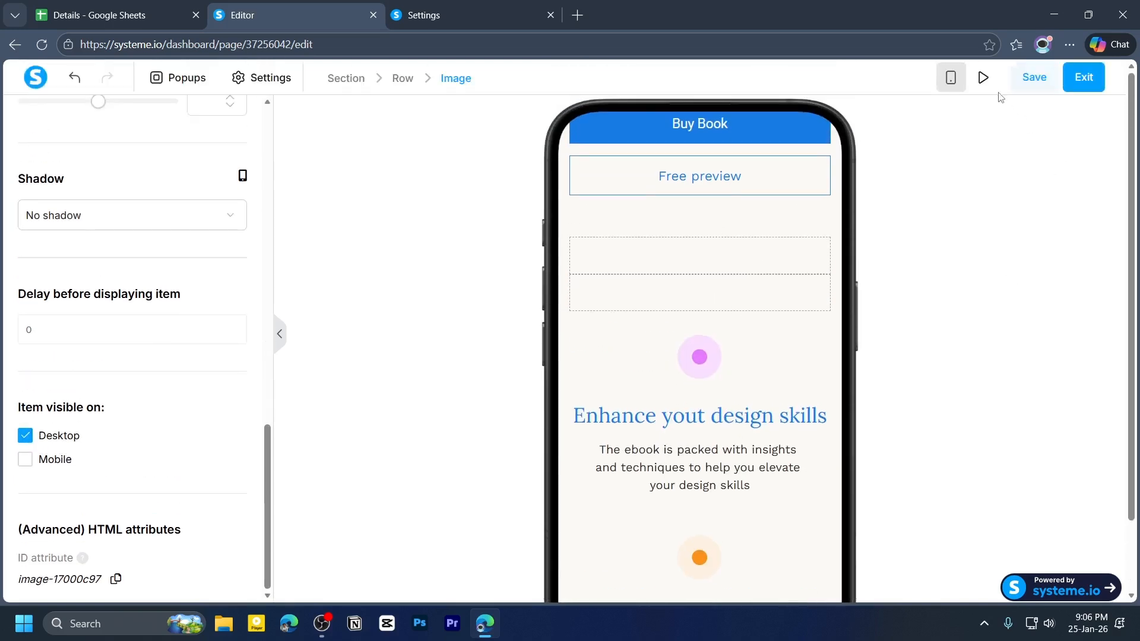
- Return to the desktop view, save the sales page and exit the editor
{"action": "left_click", "coordinate": [950, 77]}
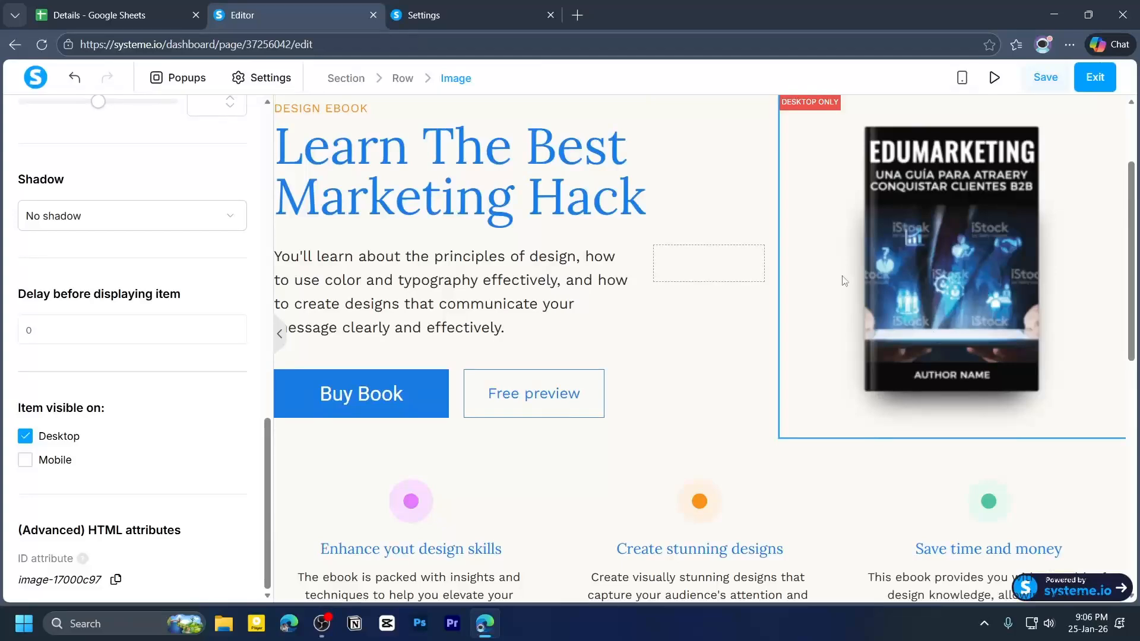
{"action": "left_click", "coordinate": [945, 283]}
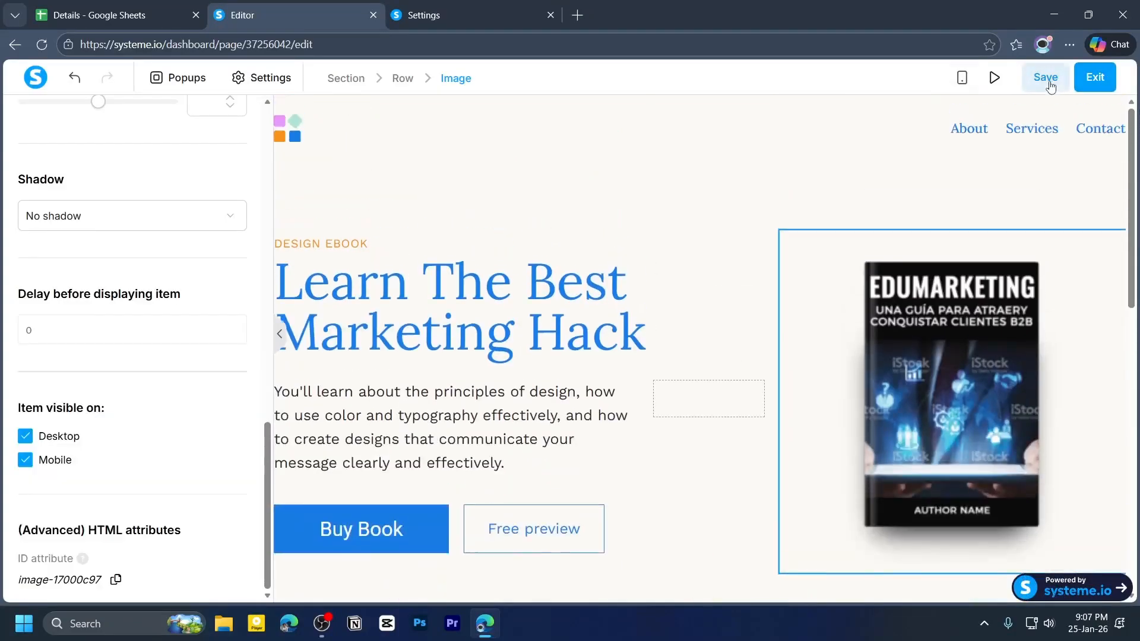
{"action": "left_click", "coordinate": [1048, 80]}
{"action": "left_click", "coordinate": [1102, 83]}
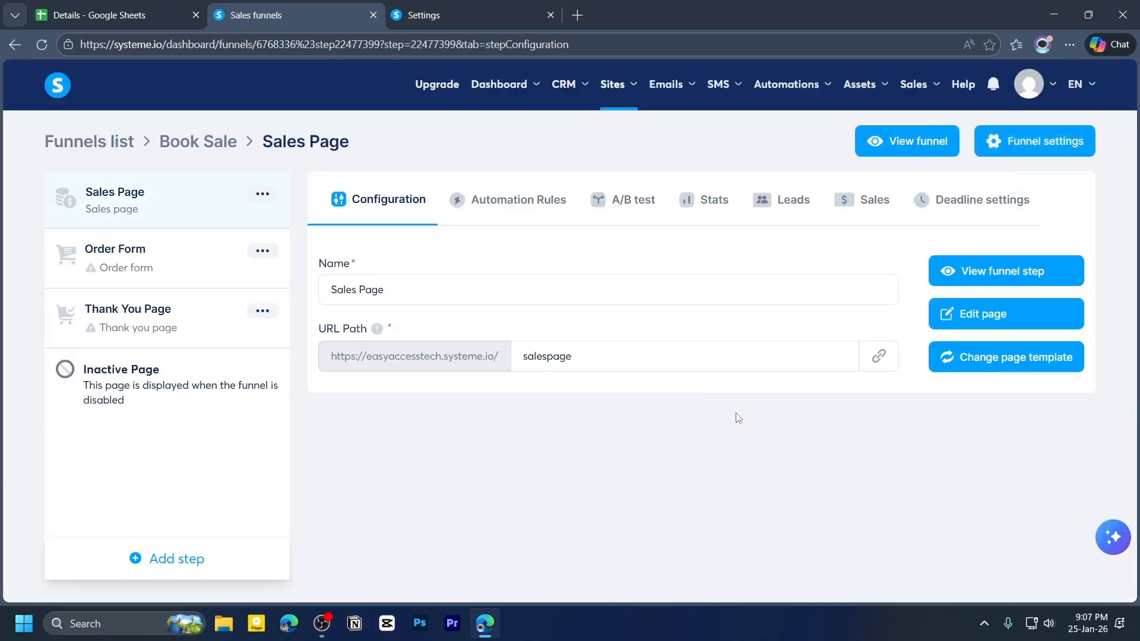
- Select an order form template for the Order Form step of the funnel
{"action": "left_click", "coordinate": [120, 260]}
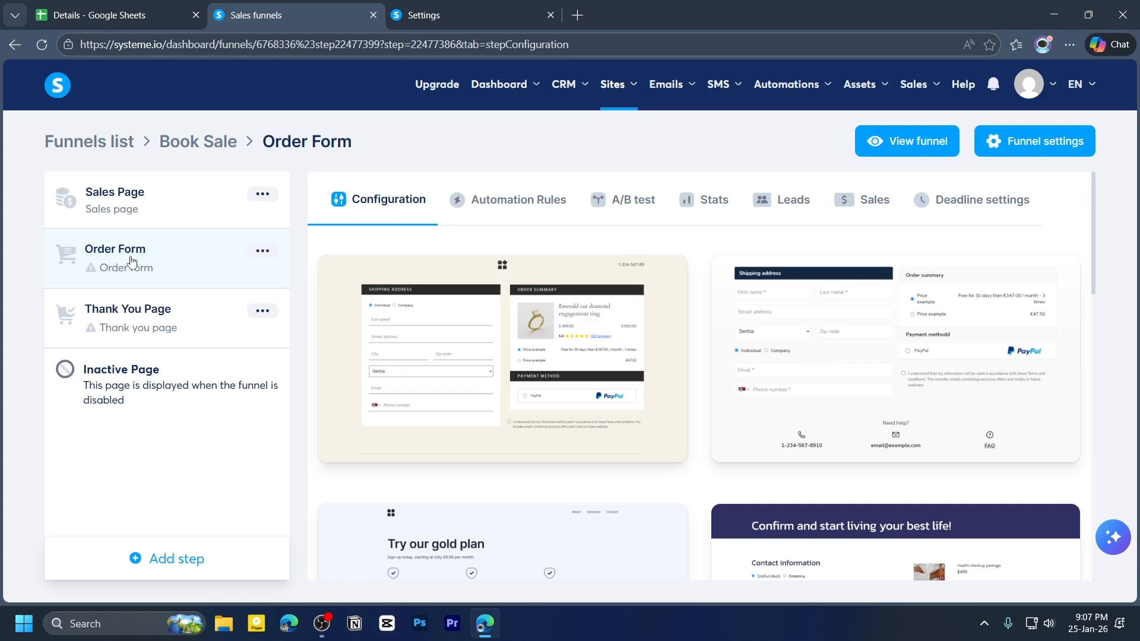
{"action": "scroll", "coordinate": [839, 305], "scroll_direction": "down", "scroll_amount": 8}
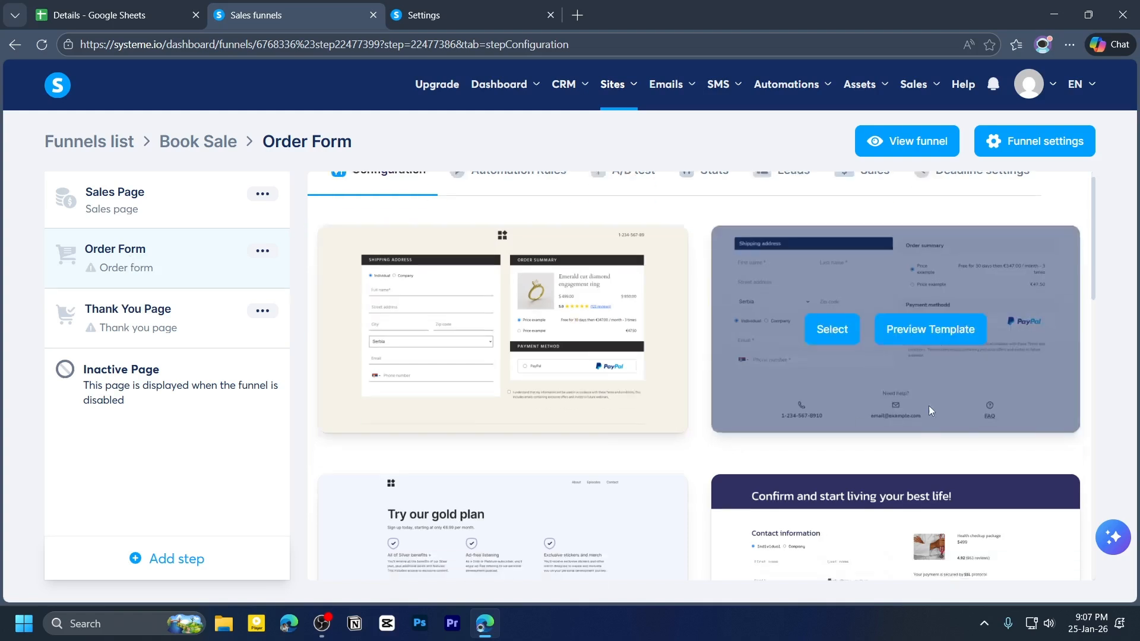
{"action": "scroll", "coordinate": [840, 306], "scroll_direction": "down", "scroll_amount": 2}
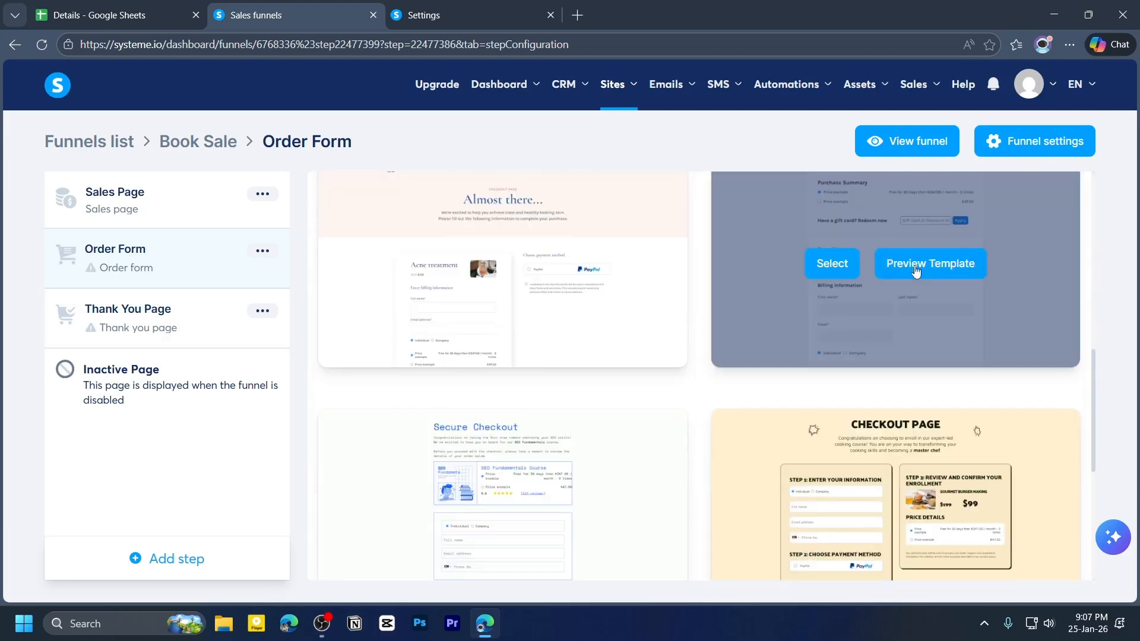
{"action": "left_click", "coordinate": [839, 266]}
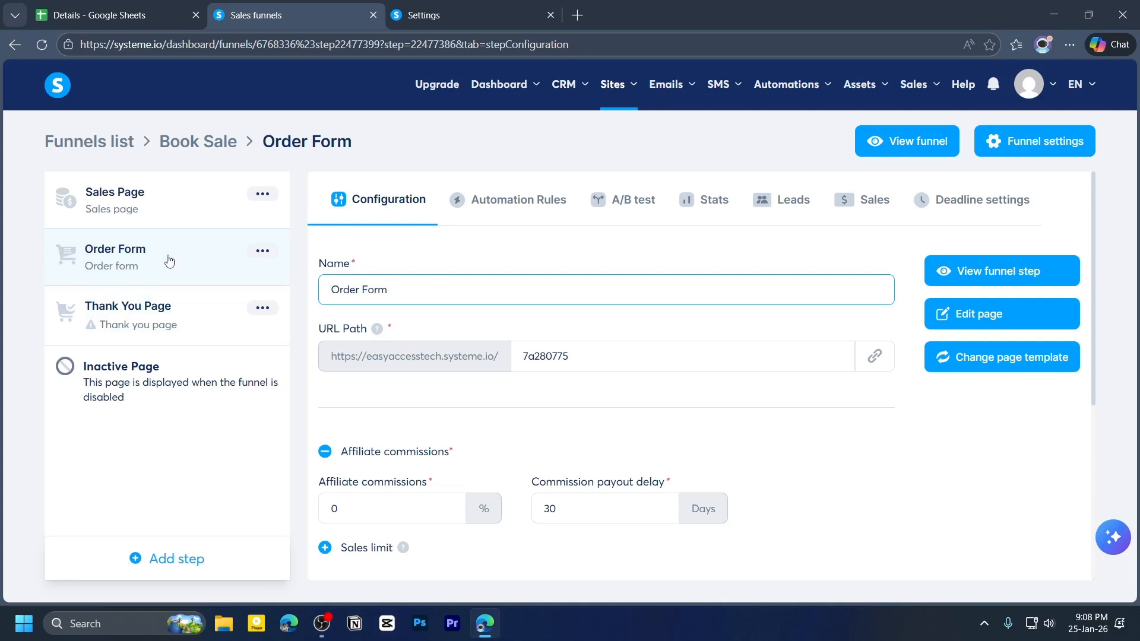
- Set the Order Form step's URL path to orderpage
{"action": "triple_click", "coordinate": [399, 290]}
{"action": "left_click", "coordinate": [364, 290]}
{"action": "double_click", "coordinate": [525, 356]}
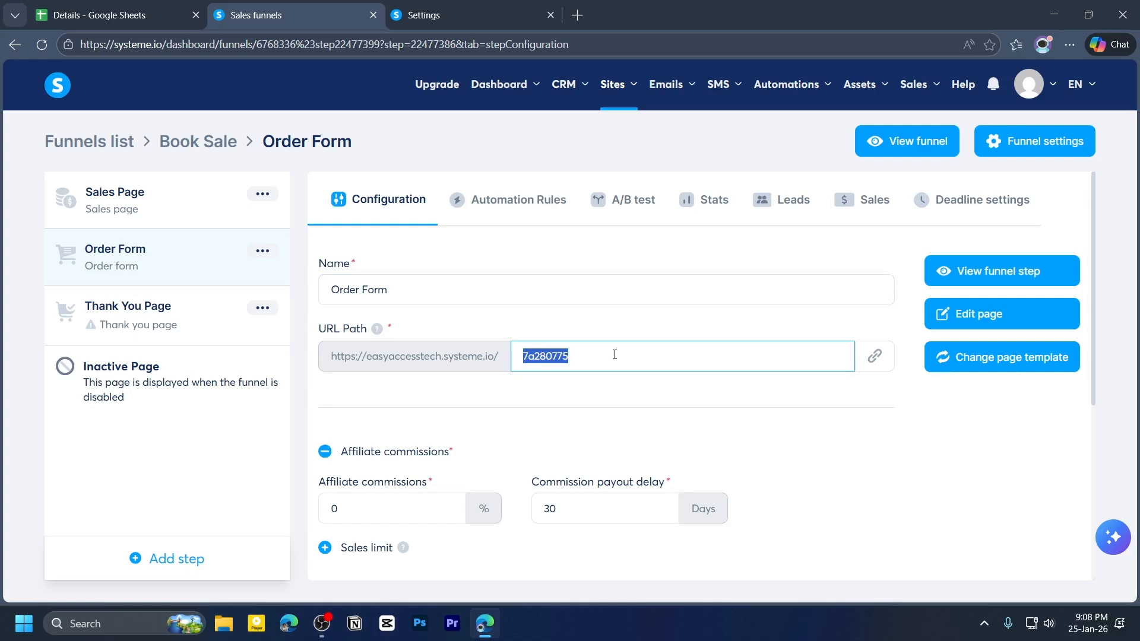
{"action": "type", "text": "orderpage"}
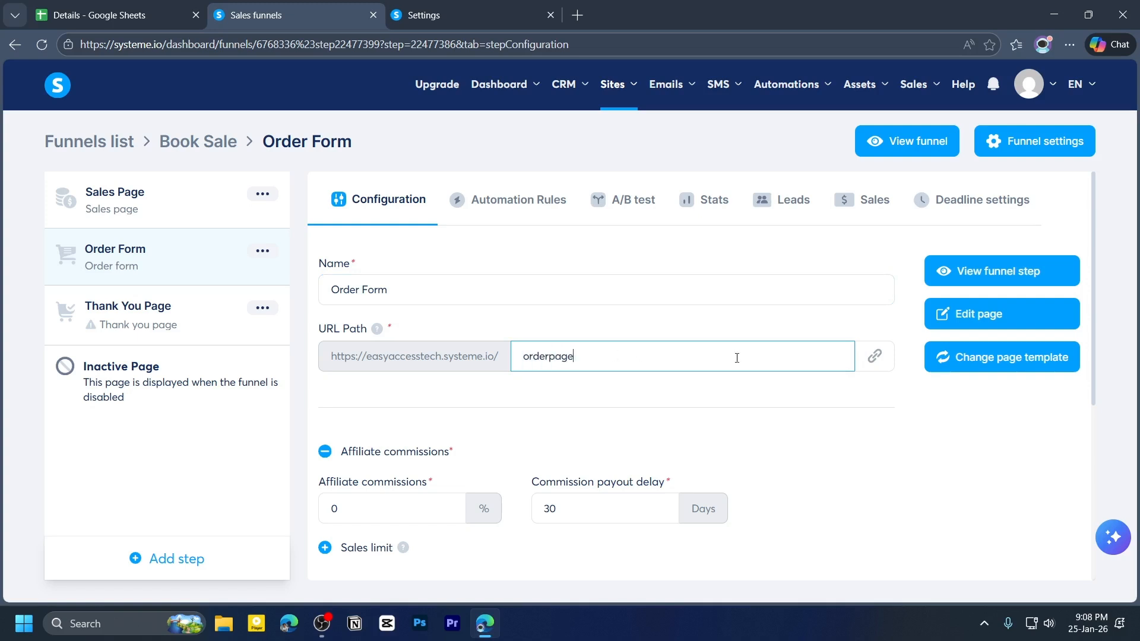
- Open the order page in the editor and add a Postal code form input below the billing information
{"action": "left_click", "coordinate": [985, 316]}
{"action": "scroll", "coordinate": [954, 304], "scroll_direction": "down", "scroll_amount": 7}
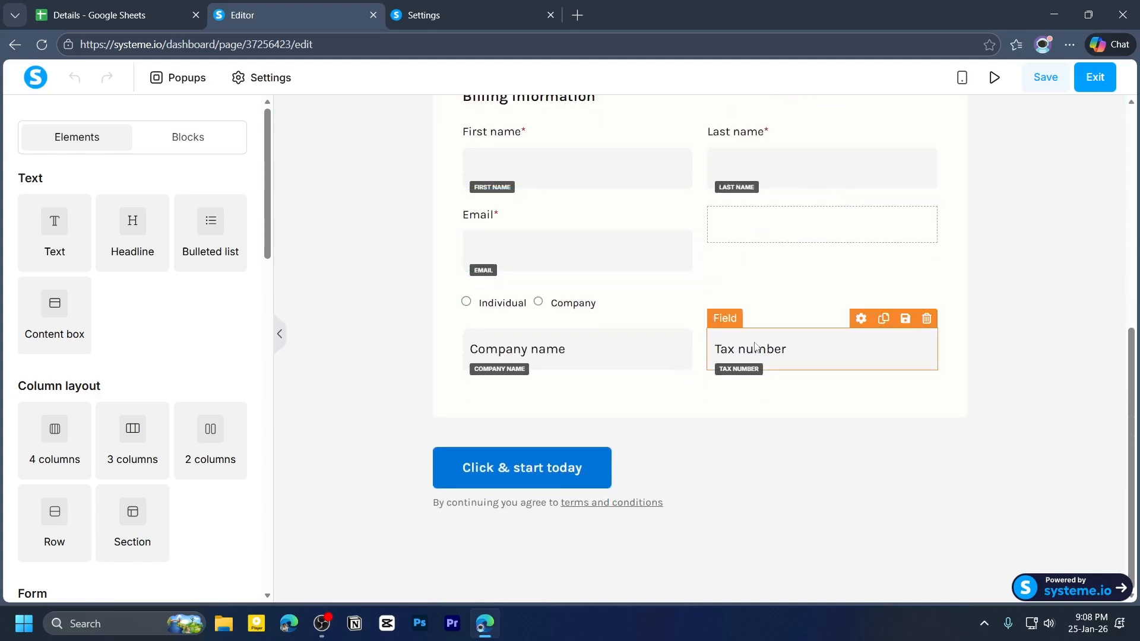
{"action": "scroll", "coordinate": [782, 386], "scroll_direction": "up", "scroll_amount": 3}
{"action": "scroll", "coordinate": [781, 386], "scroll_direction": "up", "scroll_amount": 4}
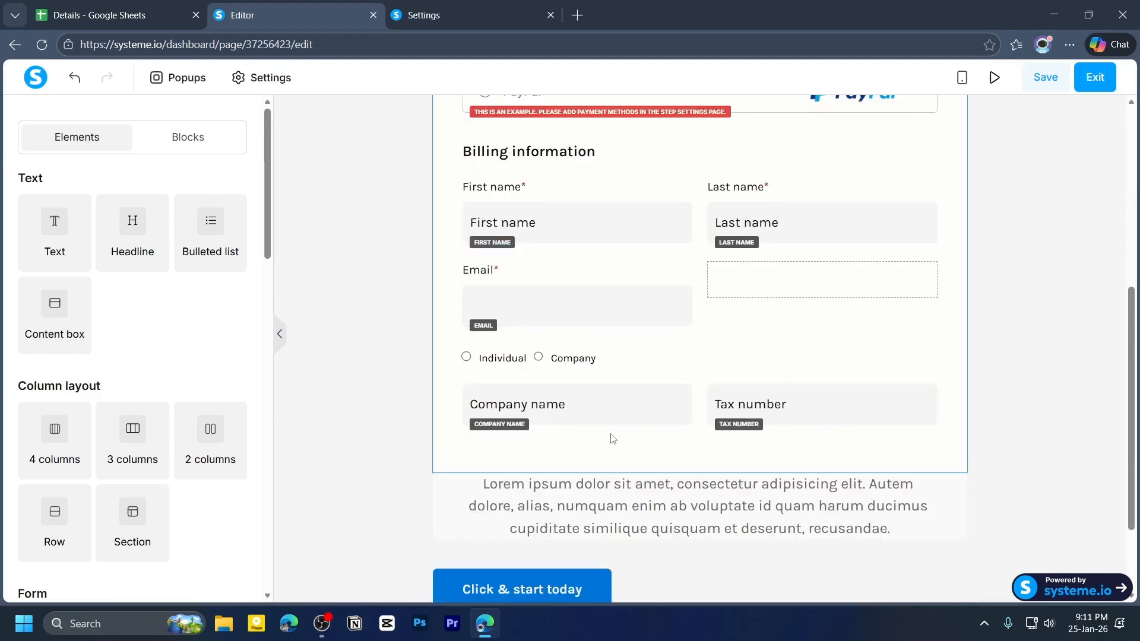
{"action": "scroll", "coordinate": [81, 231], "scroll_direction": "down", "scroll_amount": 5}
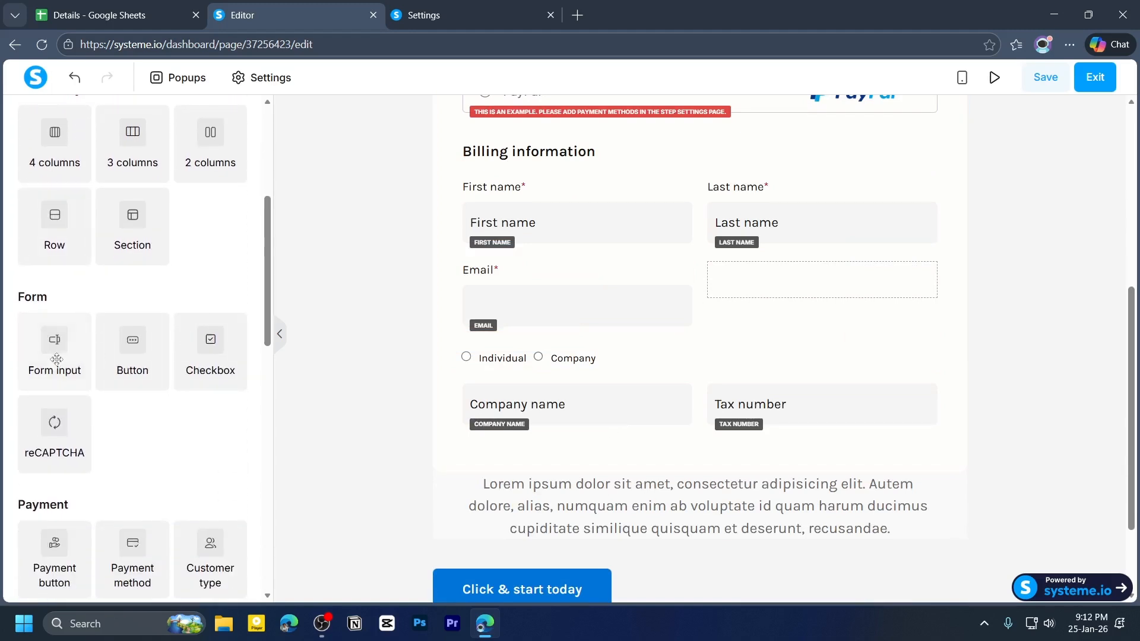
{"action": "left_click_drag", "start_coordinate": [54, 351], "coordinate": [504, 471]}
{"action": "left_click", "coordinate": [626, 531]}
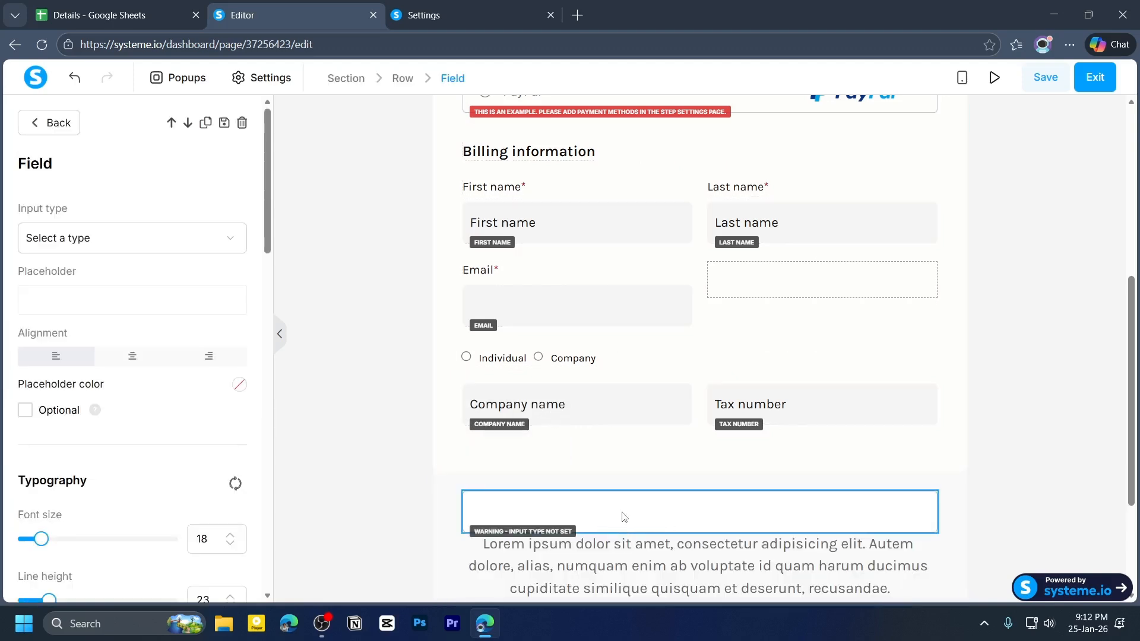
{"action": "scroll", "coordinate": [659, 469], "scroll_direction": "down", "scroll_amount": 1}
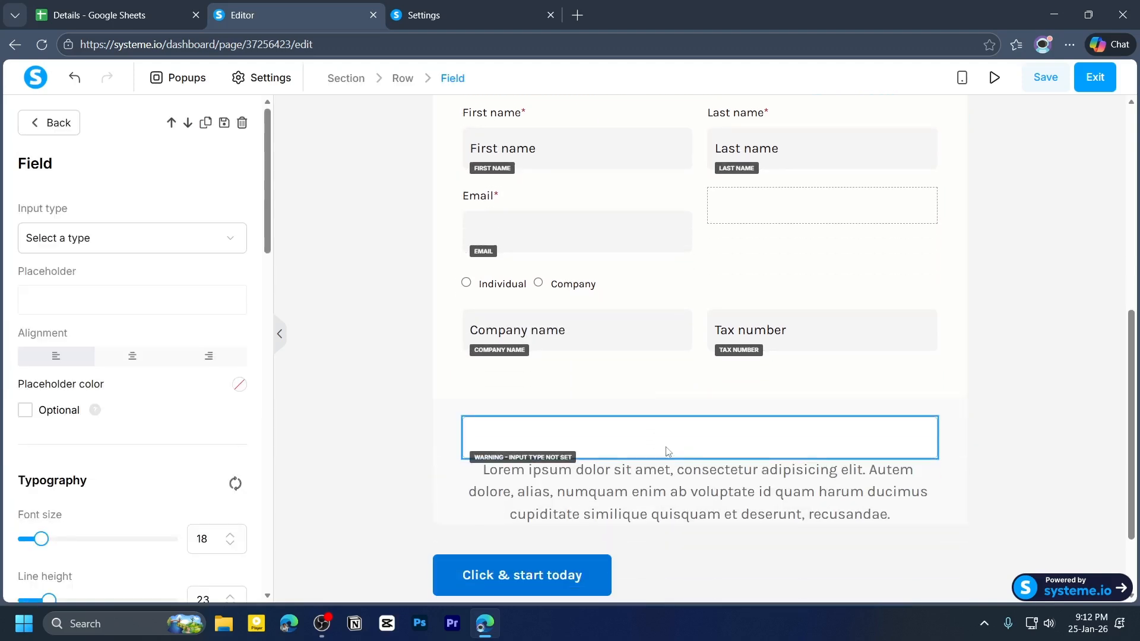
{"action": "left_click", "coordinate": [71, 236]}
{"action": "scroll", "coordinate": [83, 352], "scroll_direction": "down", "scroll_amount": 3}
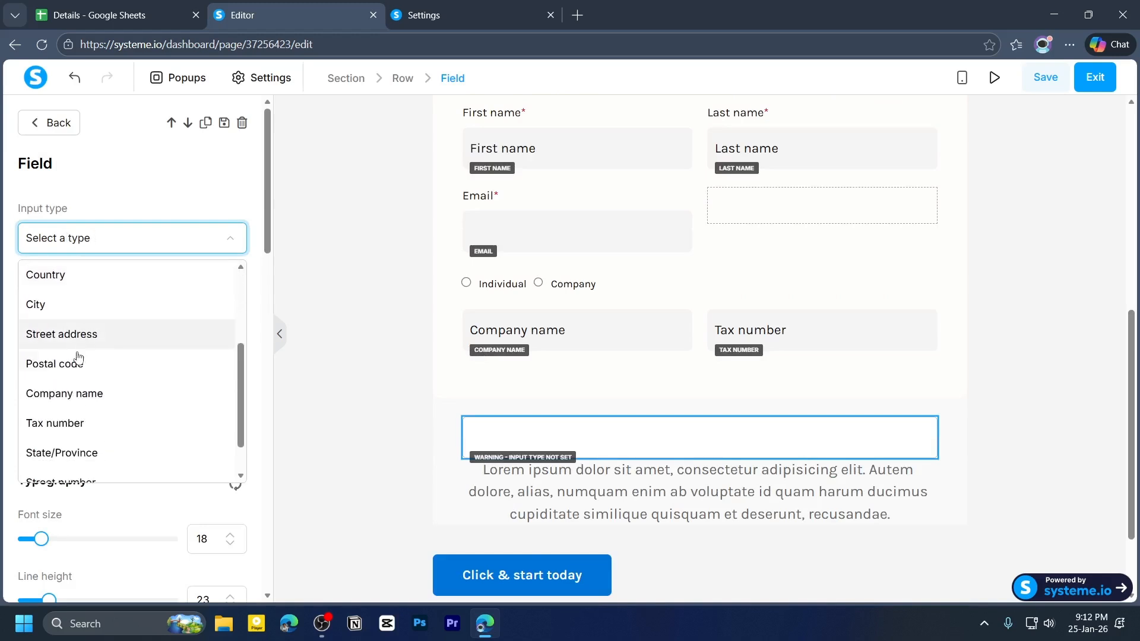
{"action": "left_click", "coordinate": [83, 374]}
- Delete the newly added Postal code field from the order form
{"action": "left_click", "coordinate": [555, 444]}
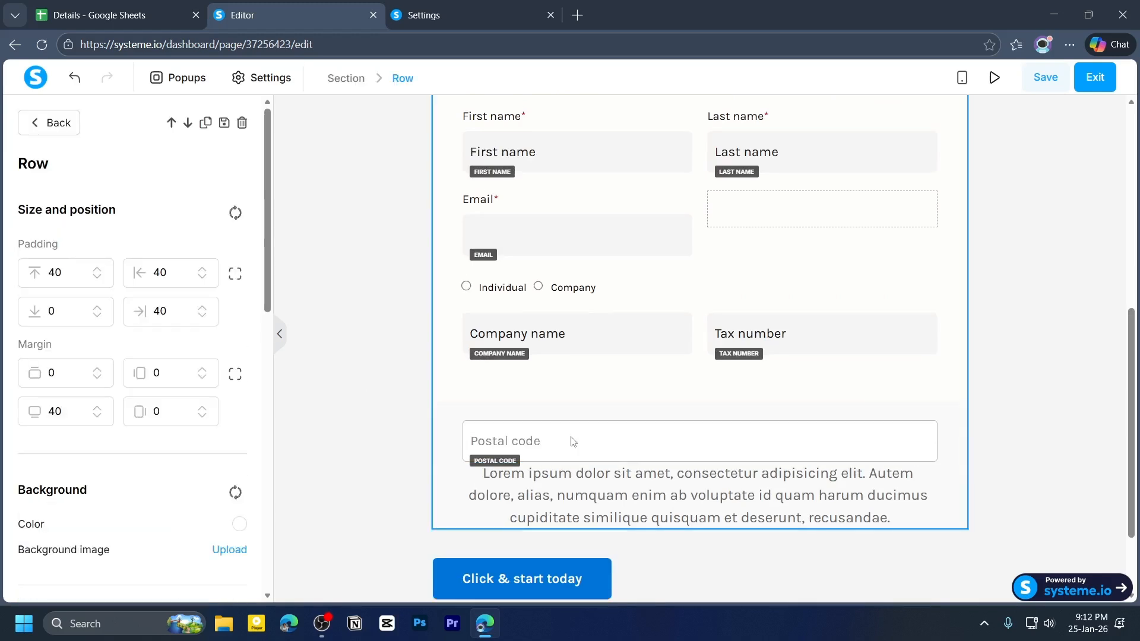
{"action": "left_click", "coordinate": [570, 442]}
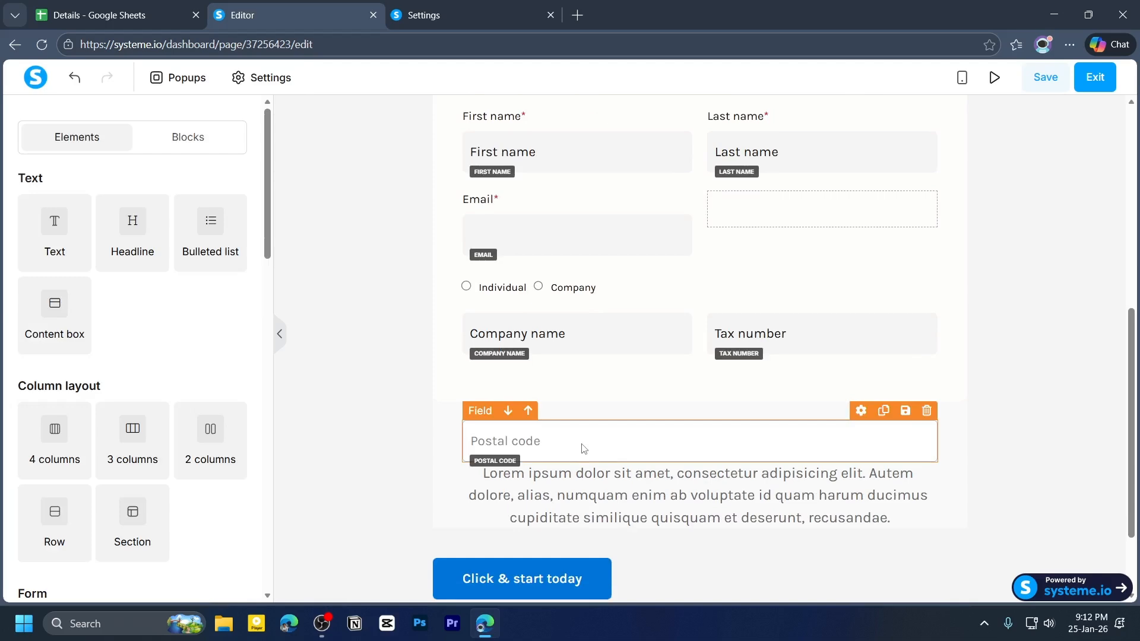
{"action": "left_click", "coordinate": [926, 410]}
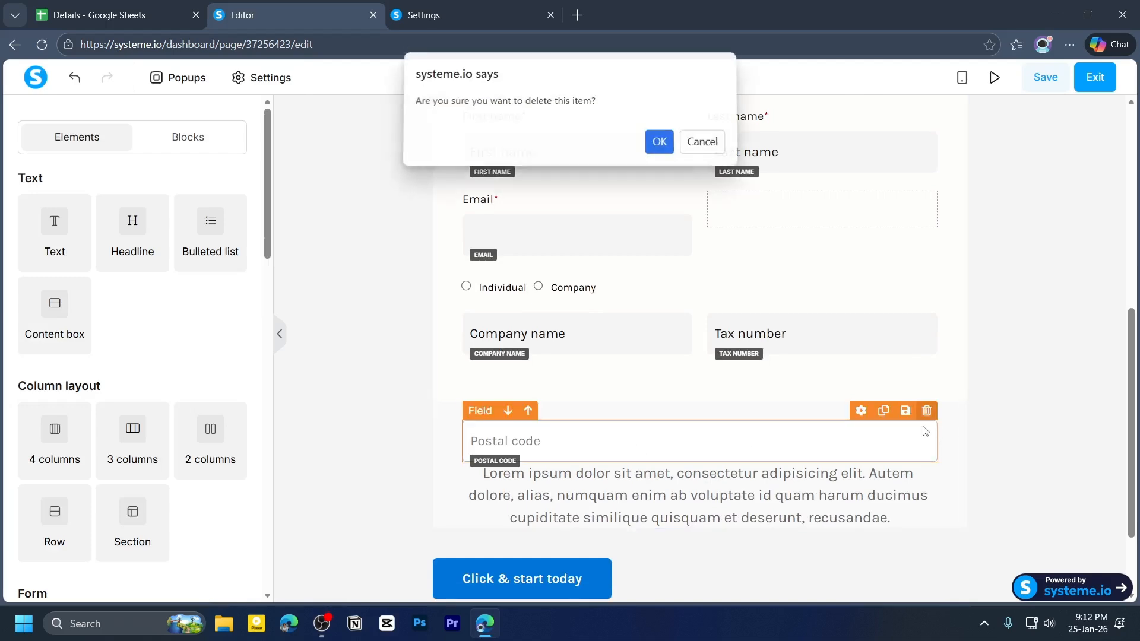
{"action": "left_click", "coordinate": [667, 152]}
- Save the order page and exit the editor
{"action": "scroll", "coordinate": [1005, 320], "scroll_direction": "down", "scroll_amount": 7}
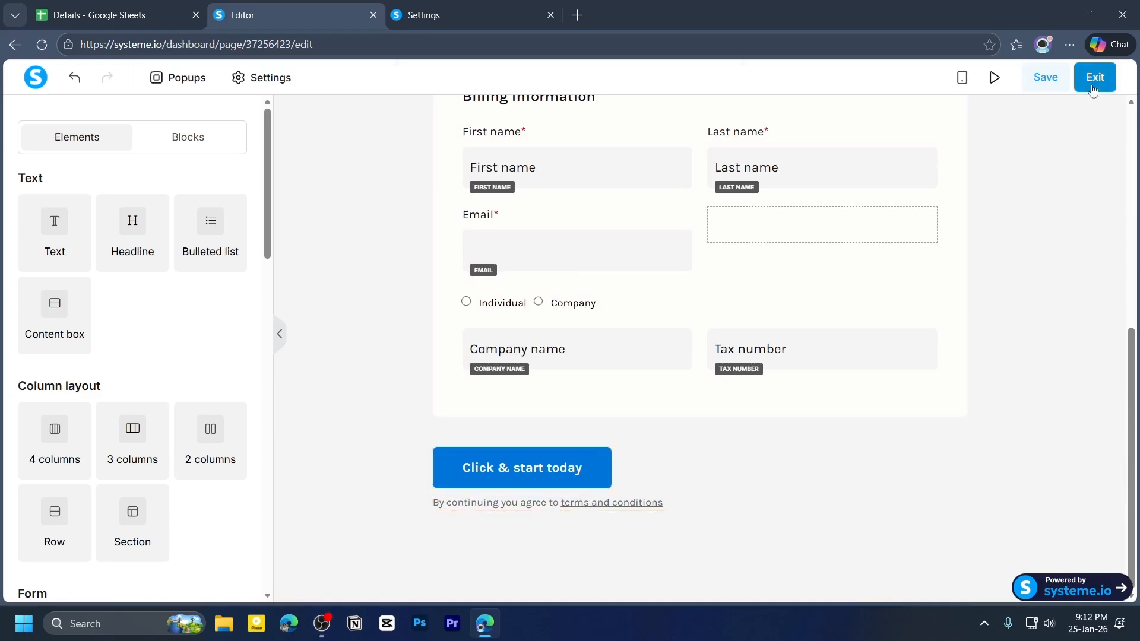
{"action": "left_click", "coordinate": [1044, 77]}
{"action": "left_click", "coordinate": [1085, 84]}
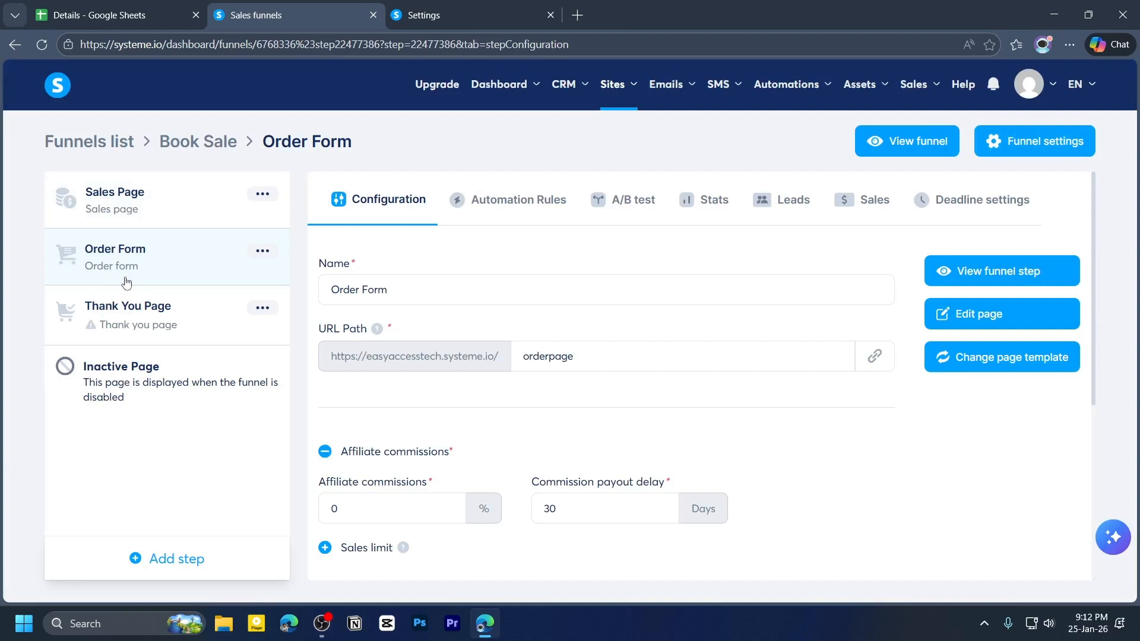
- Apply the Thank you for joining our community template to the Thank You Page step and set its URL path to thankyou
{"action": "left_click", "coordinate": [150, 325]}
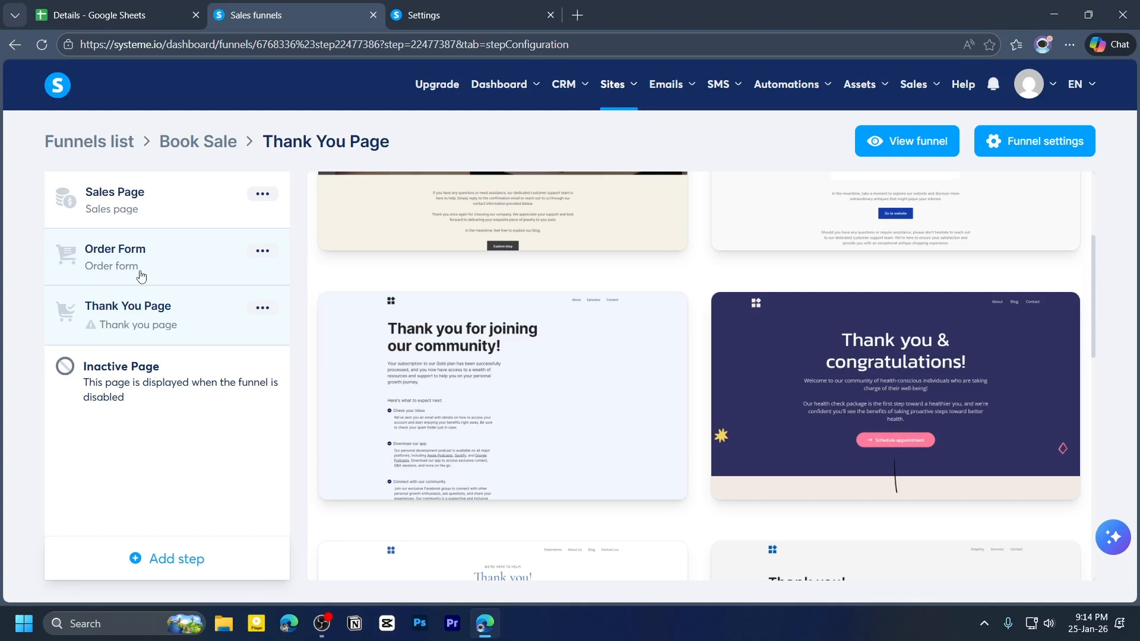
{"action": "mouse_move", "coordinate": [550, 428]}
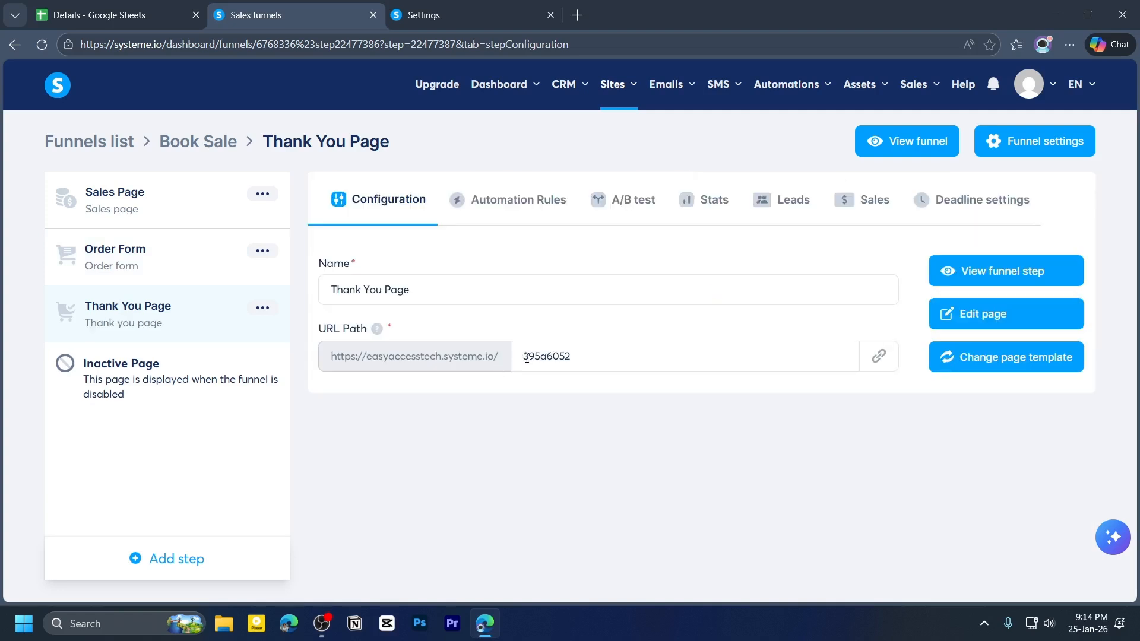
{"action": "left_click_drag", "start_coordinate": [526, 358], "coordinate": [730, 359]}
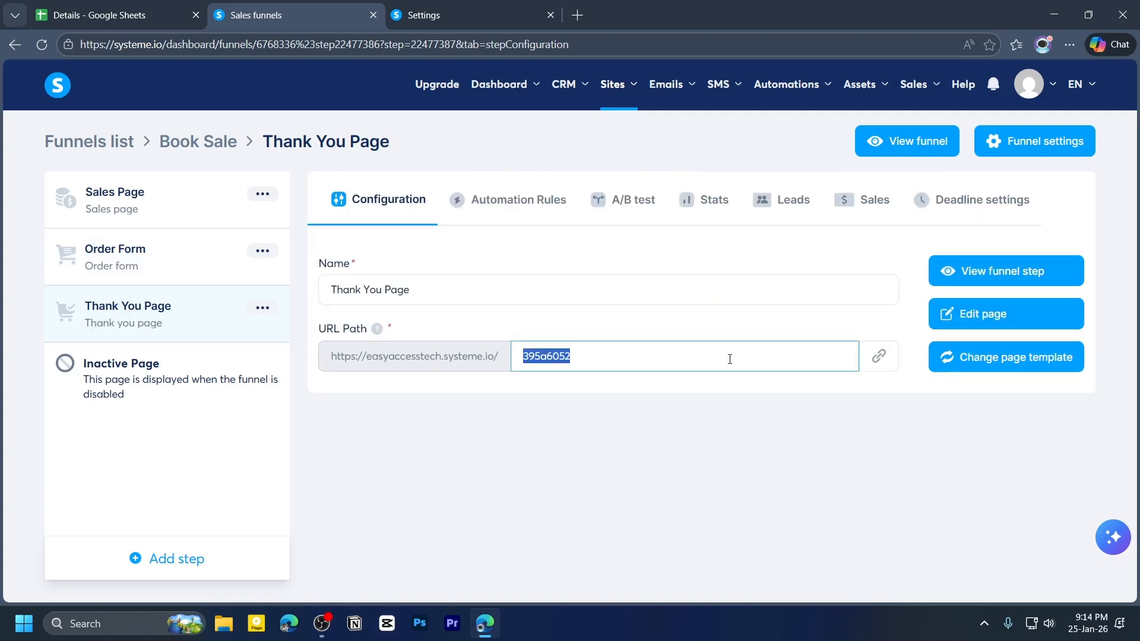
{"action": "type", "text": "thankyou"}
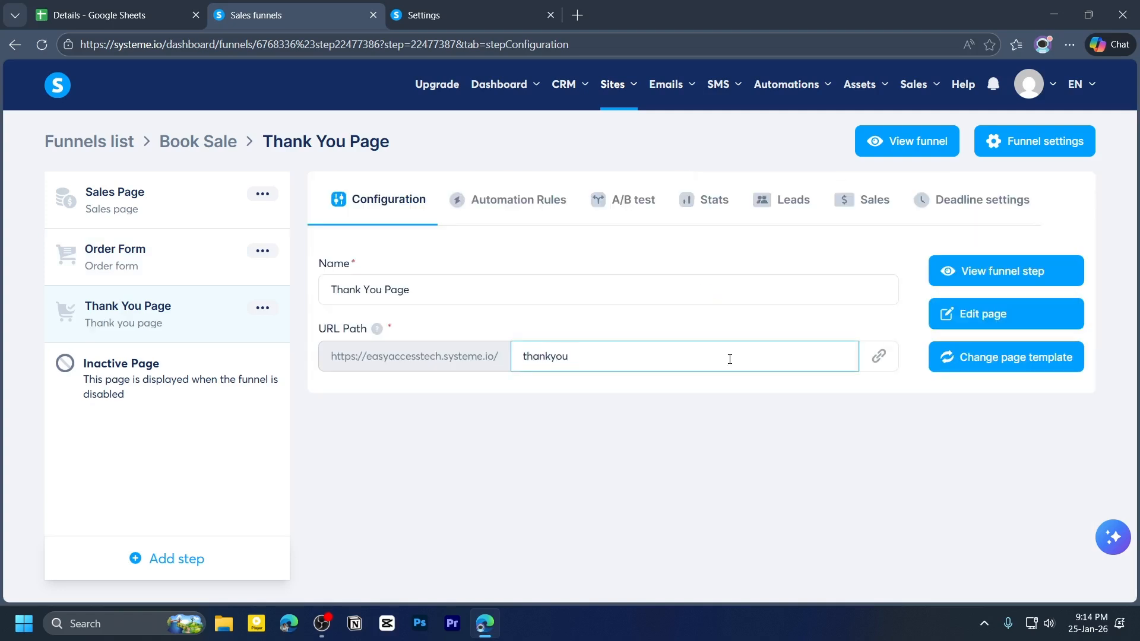
- Open the Thank You page in the editor and delete the footer section at the bottom of the page
{"action": "left_click", "coordinate": [984, 324]}
{"action": "scroll", "coordinate": [542, 434], "scroll_direction": "down", "scroll_amount": 2}
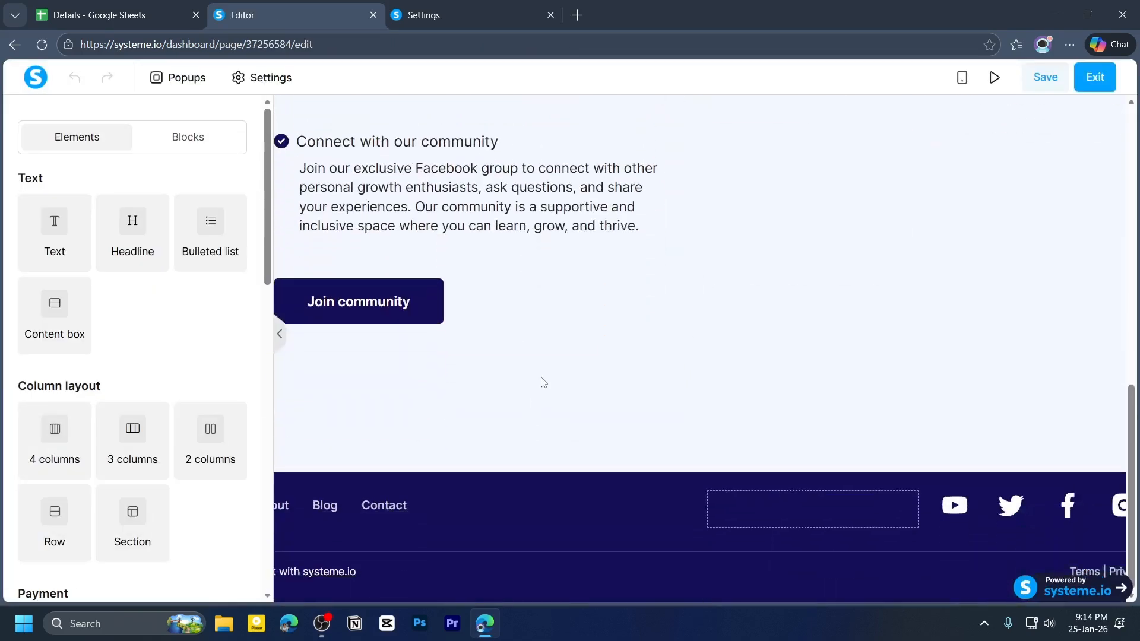
{"action": "scroll", "coordinate": [527, 400], "scroll_direction": "up", "scroll_amount": 10}
{"action": "scroll", "coordinate": [735, 453], "scroll_direction": "down", "scroll_amount": 10}
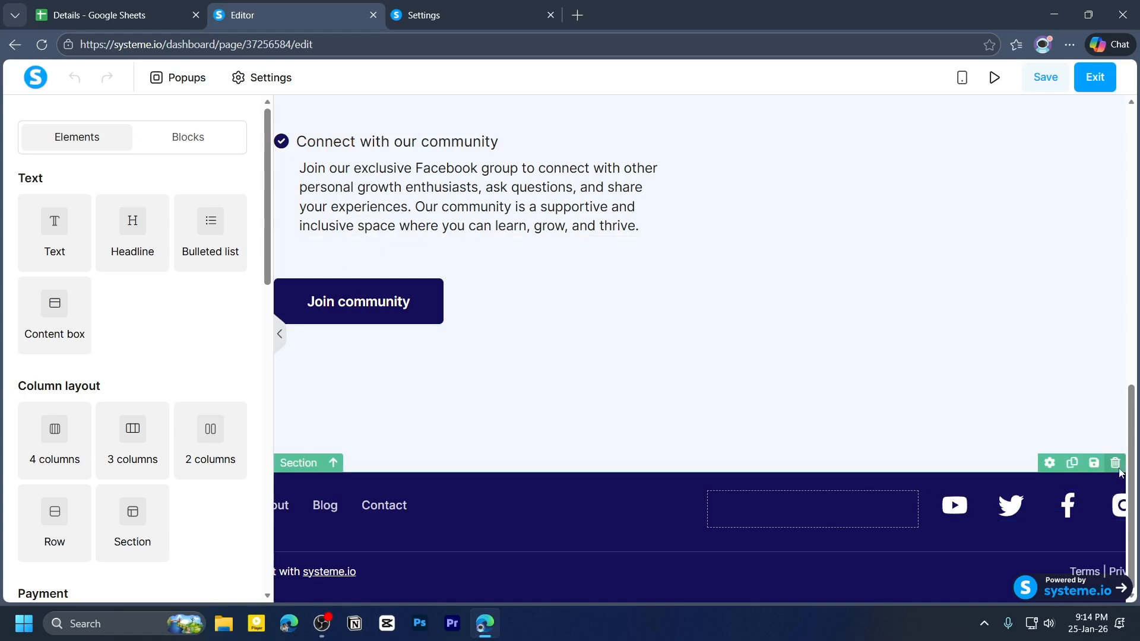
{"action": "left_click", "coordinate": [1115, 462]}
{"action": "left_click", "coordinate": [660, 145]}
{"action": "left_click", "coordinate": [660, 144]}
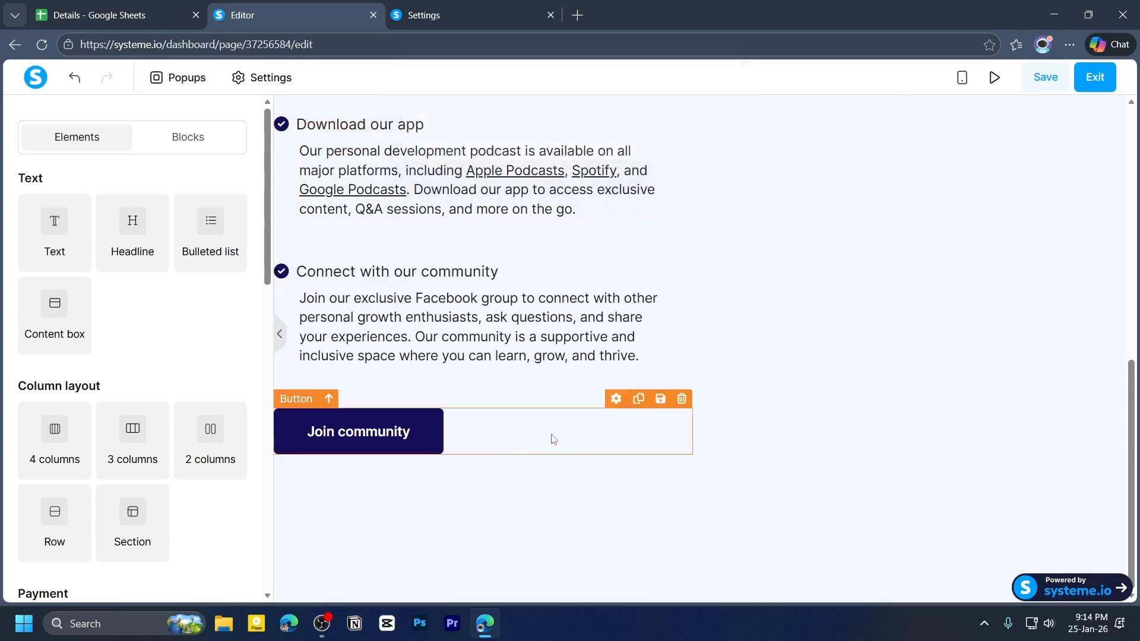
- Save the Thank You page and exit the editor
{"action": "scroll", "coordinate": [552, 437], "scroll_direction": "up", "scroll_amount": 10}
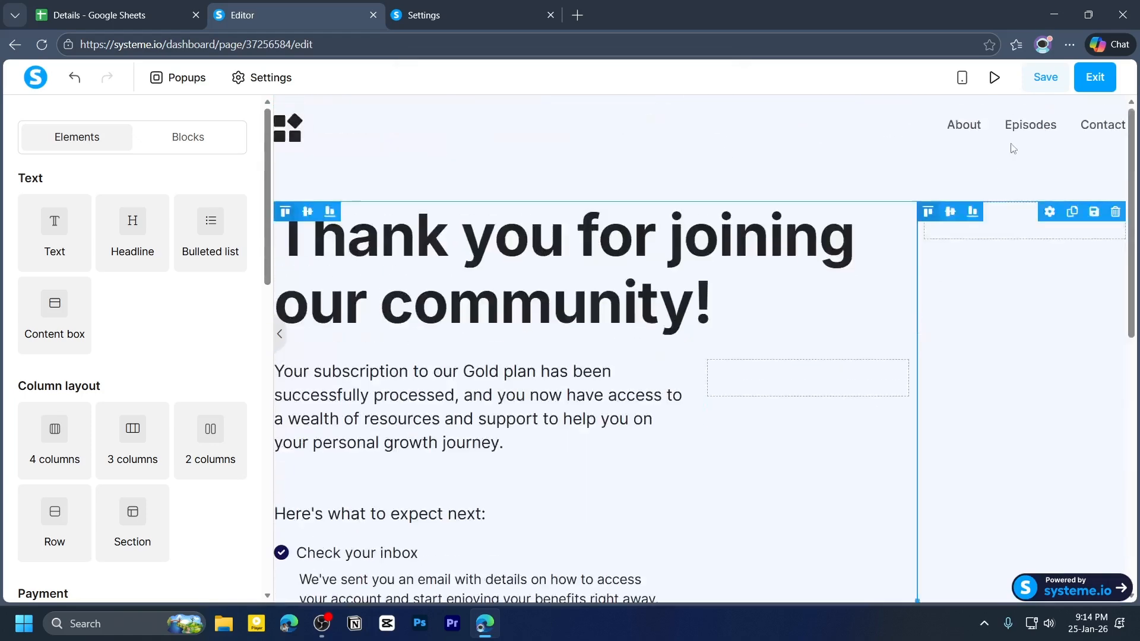
{"action": "left_click", "coordinate": [1045, 77]}
{"action": "left_click", "coordinate": [1097, 82]}
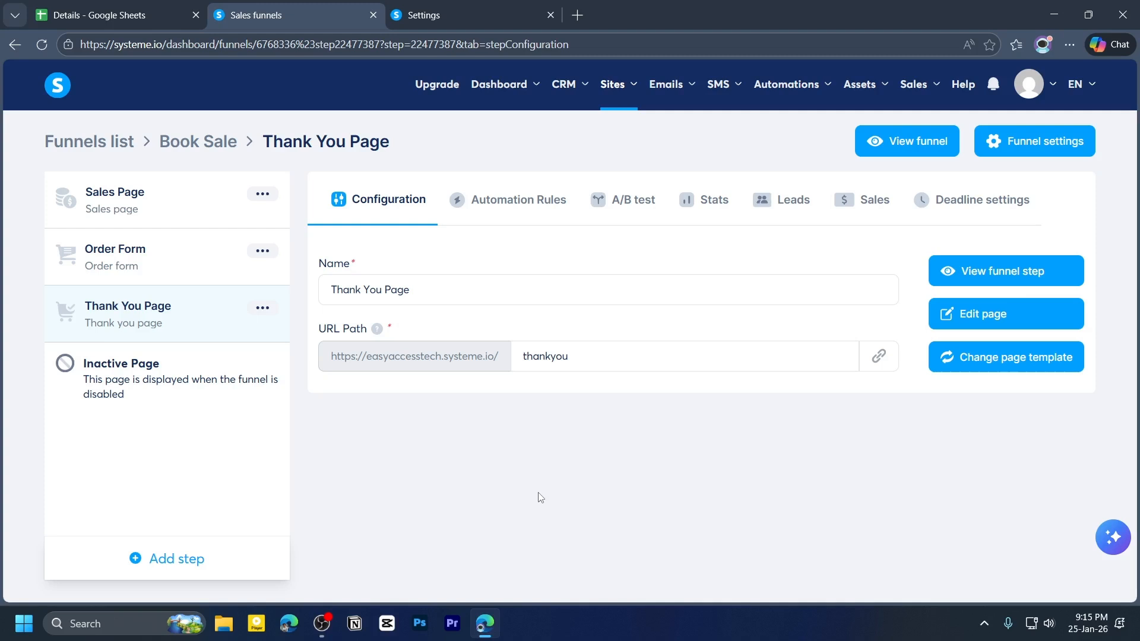
- Preview the funnel and follow the Buy Book button from the sales page to the thank you page
{"action": "left_click", "coordinate": [917, 142]}
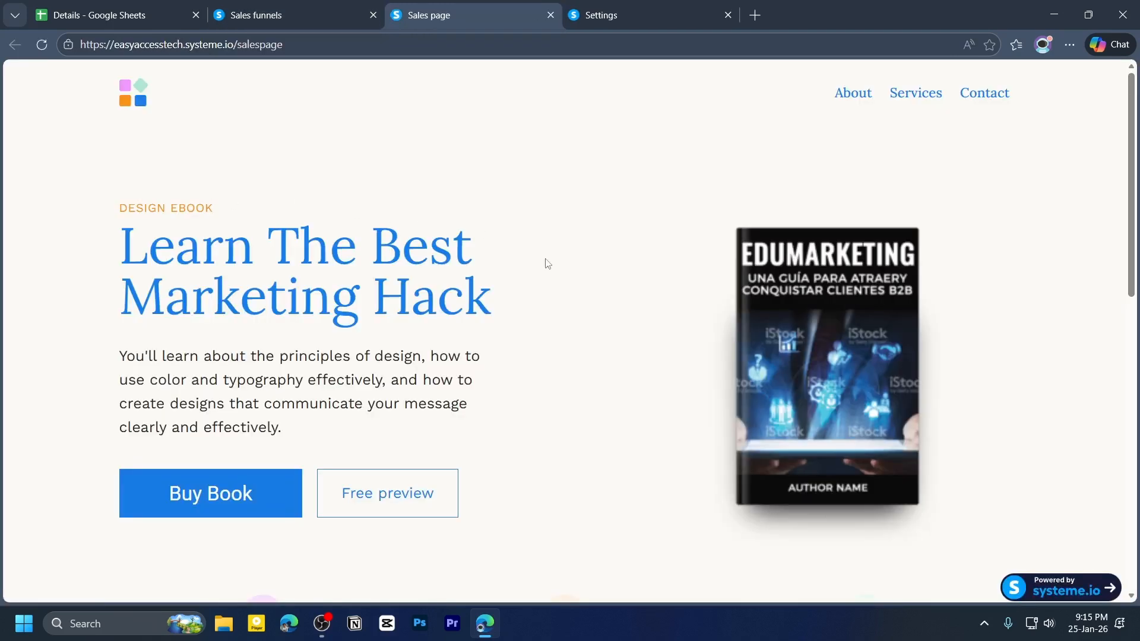
{"action": "scroll", "coordinate": [549, 263], "scroll_direction": "down", "scroll_amount": 1}
{"action": "scroll", "coordinate": [549, 263], "scroll_direction": "up", "scroll_amount": 1}
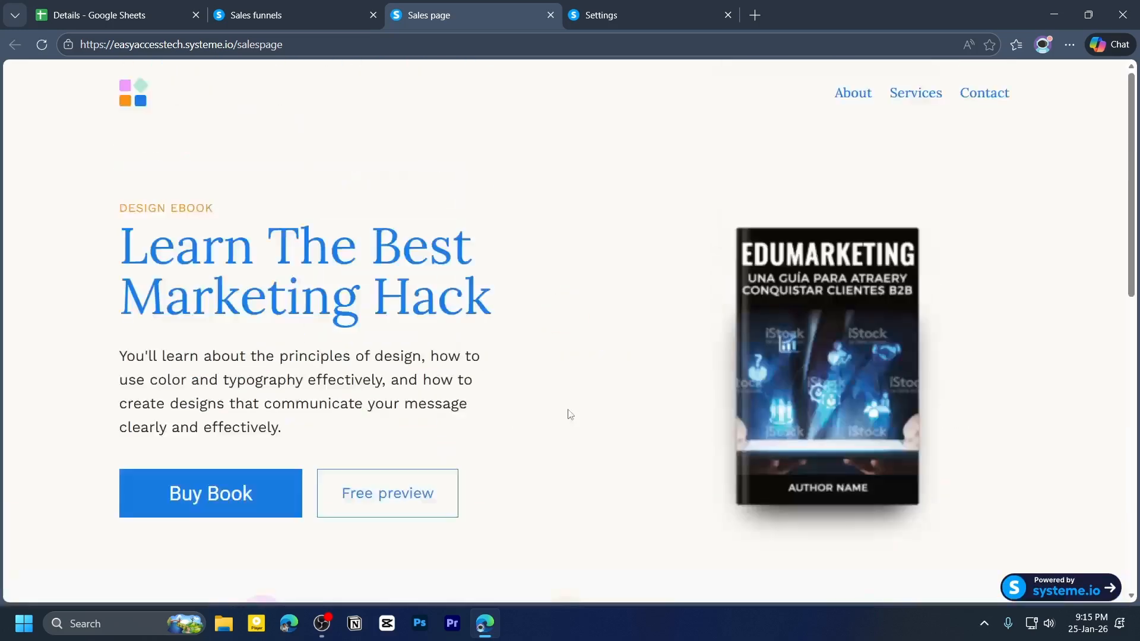
{"action": "left_click", "coordinate": [217, 509]}
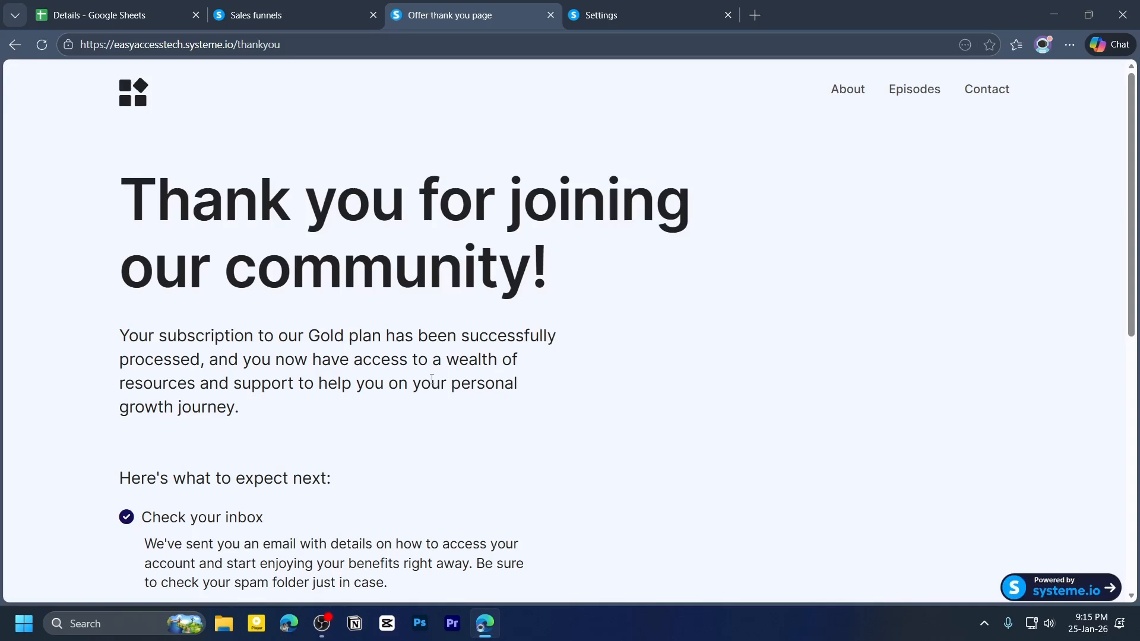
{"action": "left_click_drag", "start_coordinate": [128, 206], "coordinate": [608, 300]}
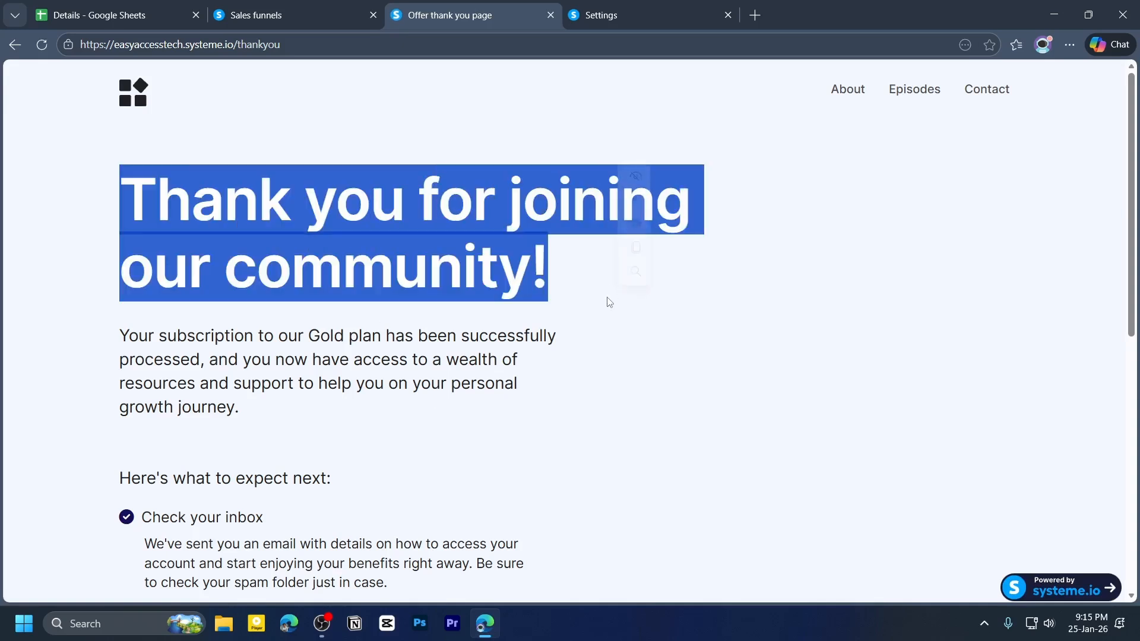
- Open the account settings and review the available payment gateways
{"action": "left_click", "coordinate": [296, 7]}
{"action": "mouse_move", "coordinate": [1035, 89]}
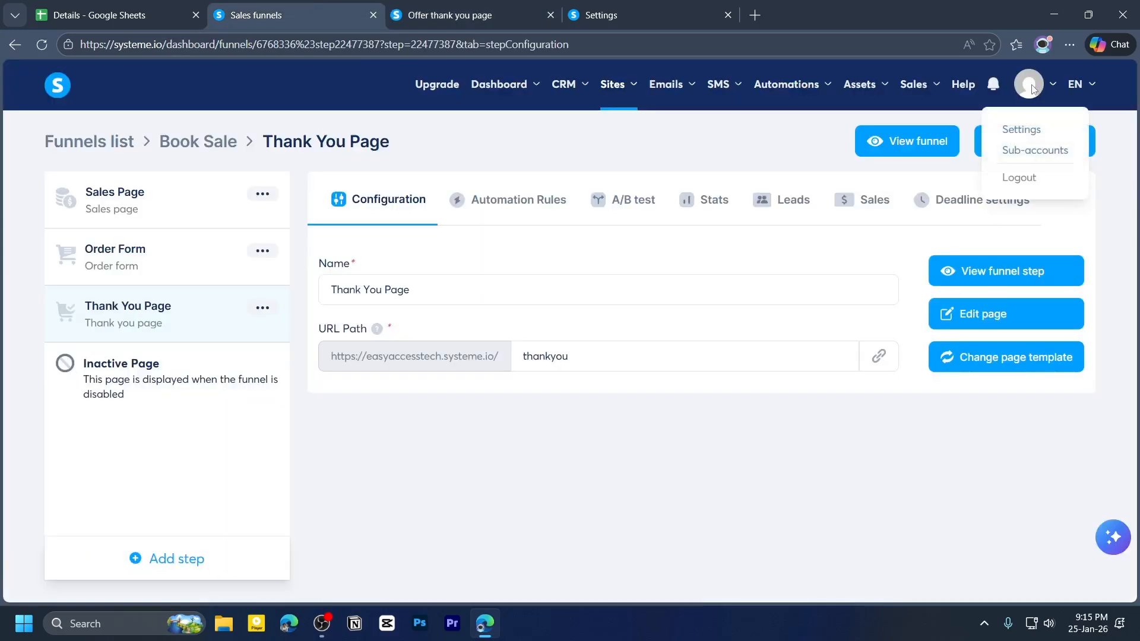
{"action": "left_click", "coordinate": [1021, 129]}
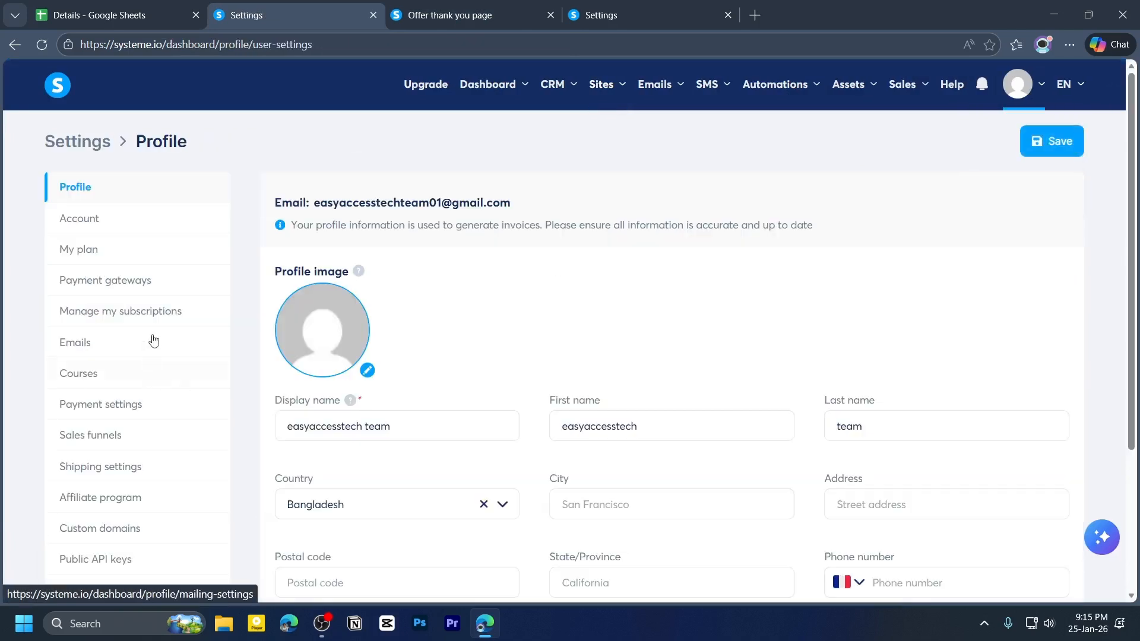
{"action": "left_click", "coordinate": [125, 285]}
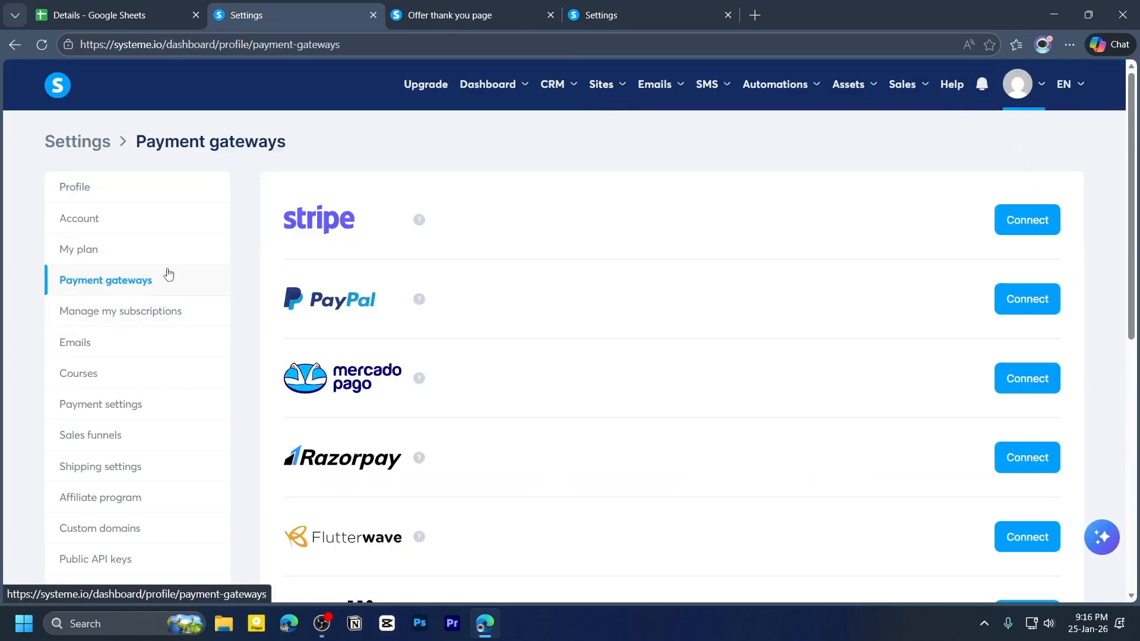
{"action": "scroll", "coordinate": [561, 263], "scroll_direction": "down", "scroll_amount": 1}
{"action": "scroll", "coordinate": [561, 263], "scroll_direction": "down", "scroll_amount": 8}
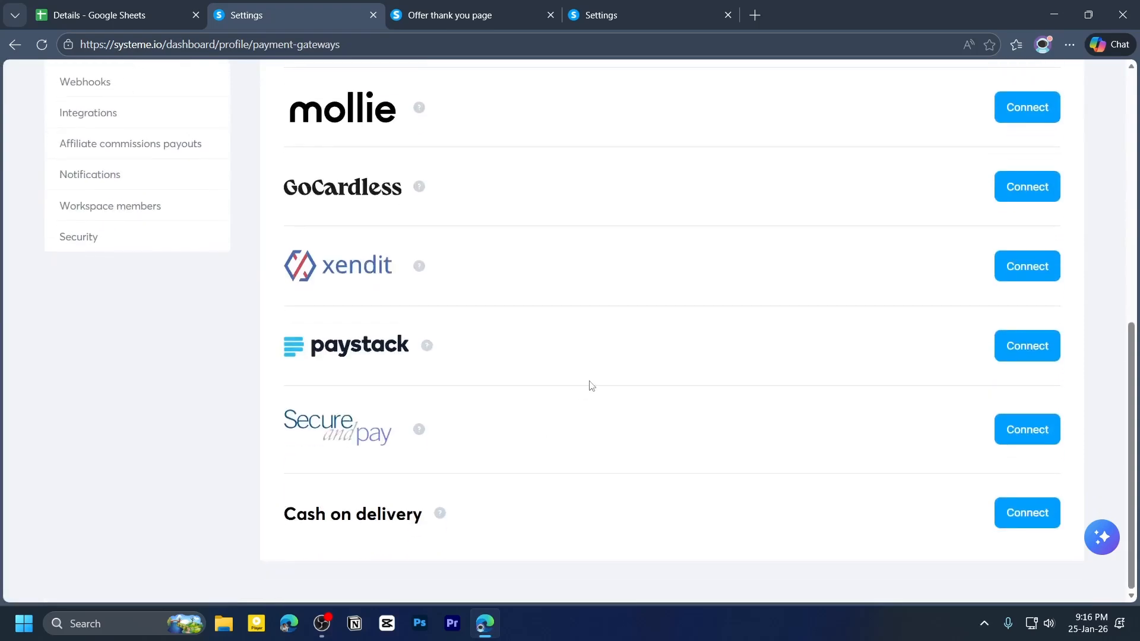
{"action": "scroll", "coordinate": [616, 404], "scroll_direction": "up", "scroll_amount": 7}
{"action": "scroll", "coordinate": [616, 404], "scroll_direction": "up", "scroll_amount": 2}
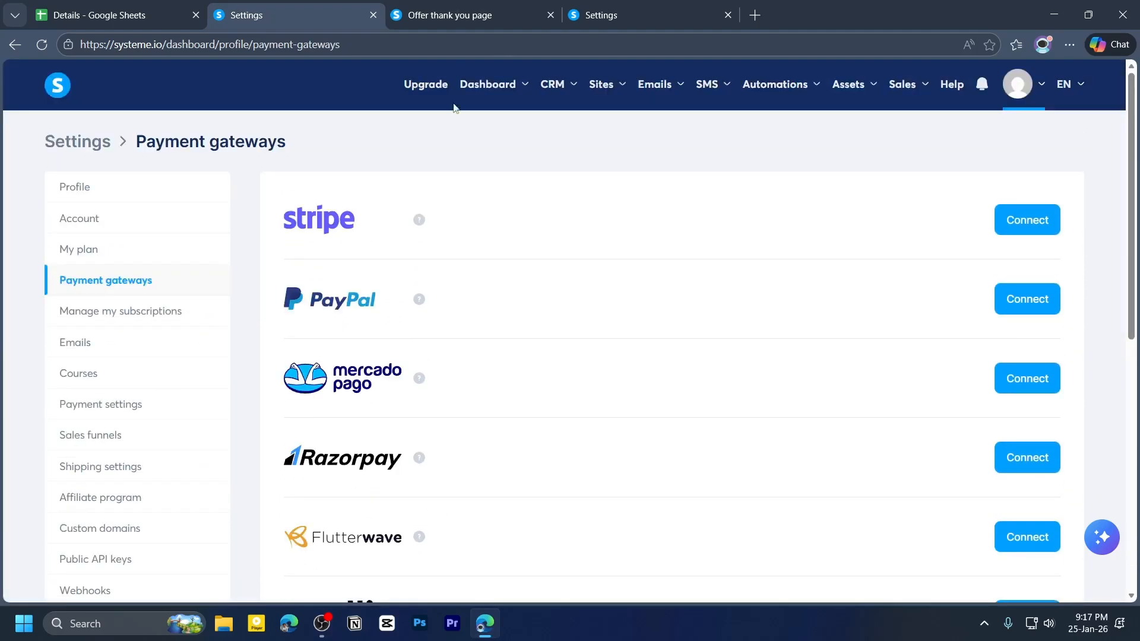
- Go back to the sales page preview, then copy the Thank You Page step's URL from its configuration
{"action": "left_click", "coordinate": [461, 16]}
{"action": "left_click", "coordinate": [15, 46]}
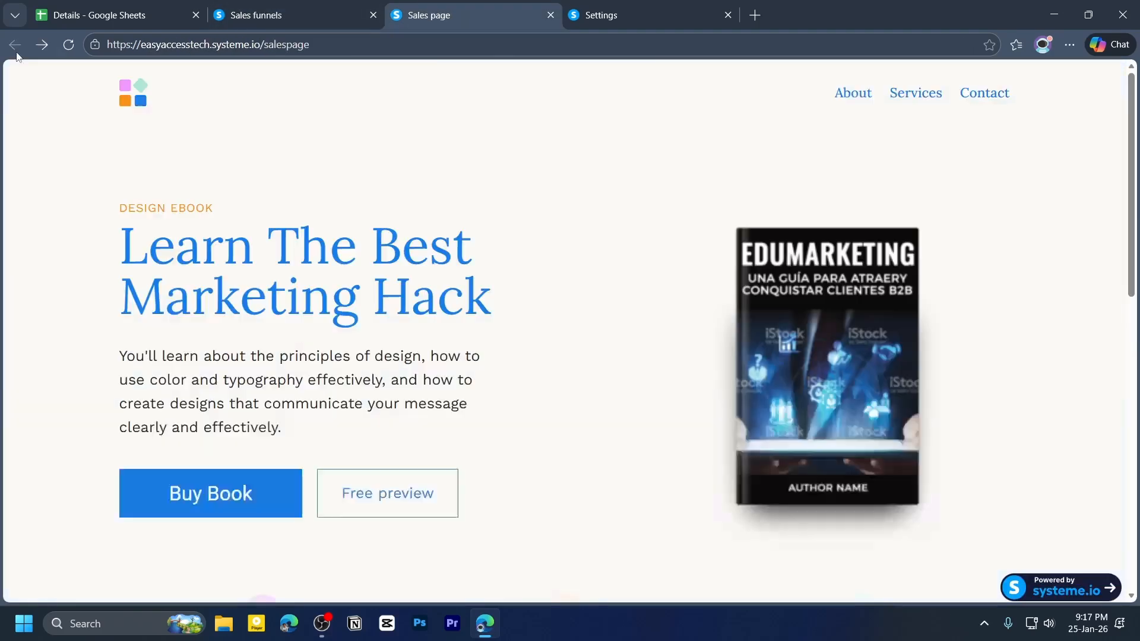
{"action": "scroll", "coordinate": [267, 427], "scroll_direction": "down", "scroll_amount": 4}
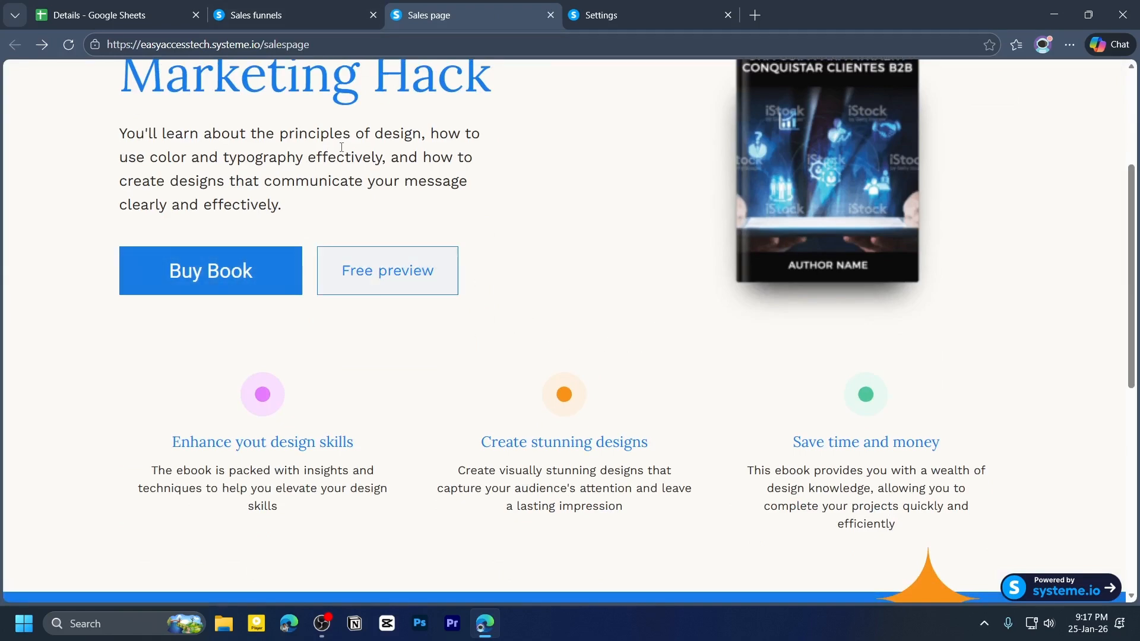
{"action": "left_click", "coordinate": [329, 15]}
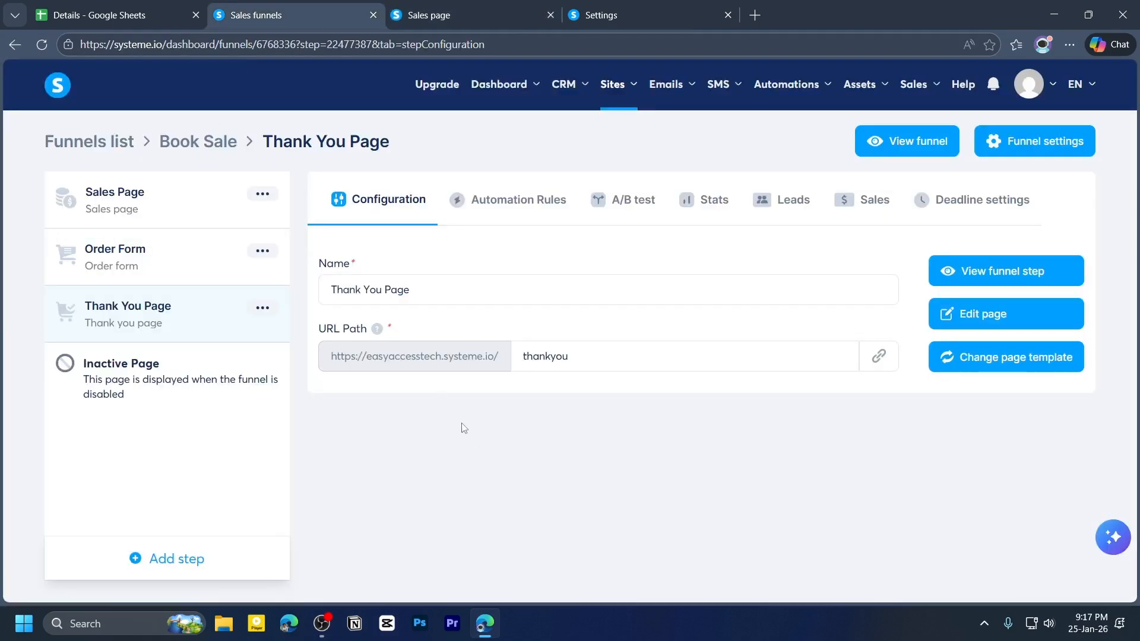
{"action": "left_click", "coordinate": [880, 362]}
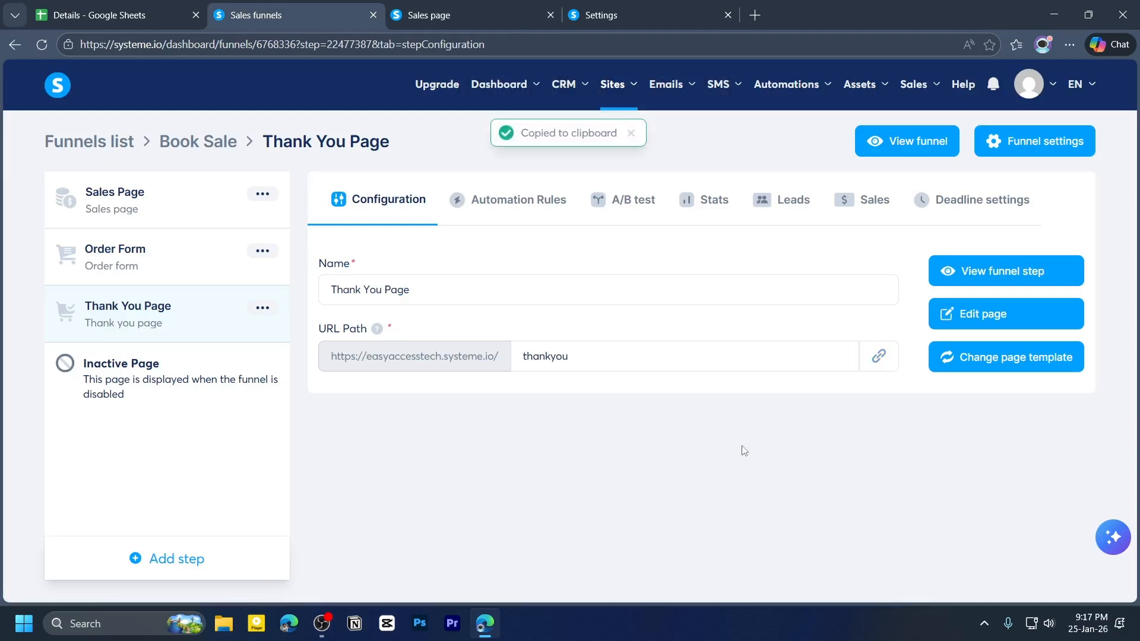